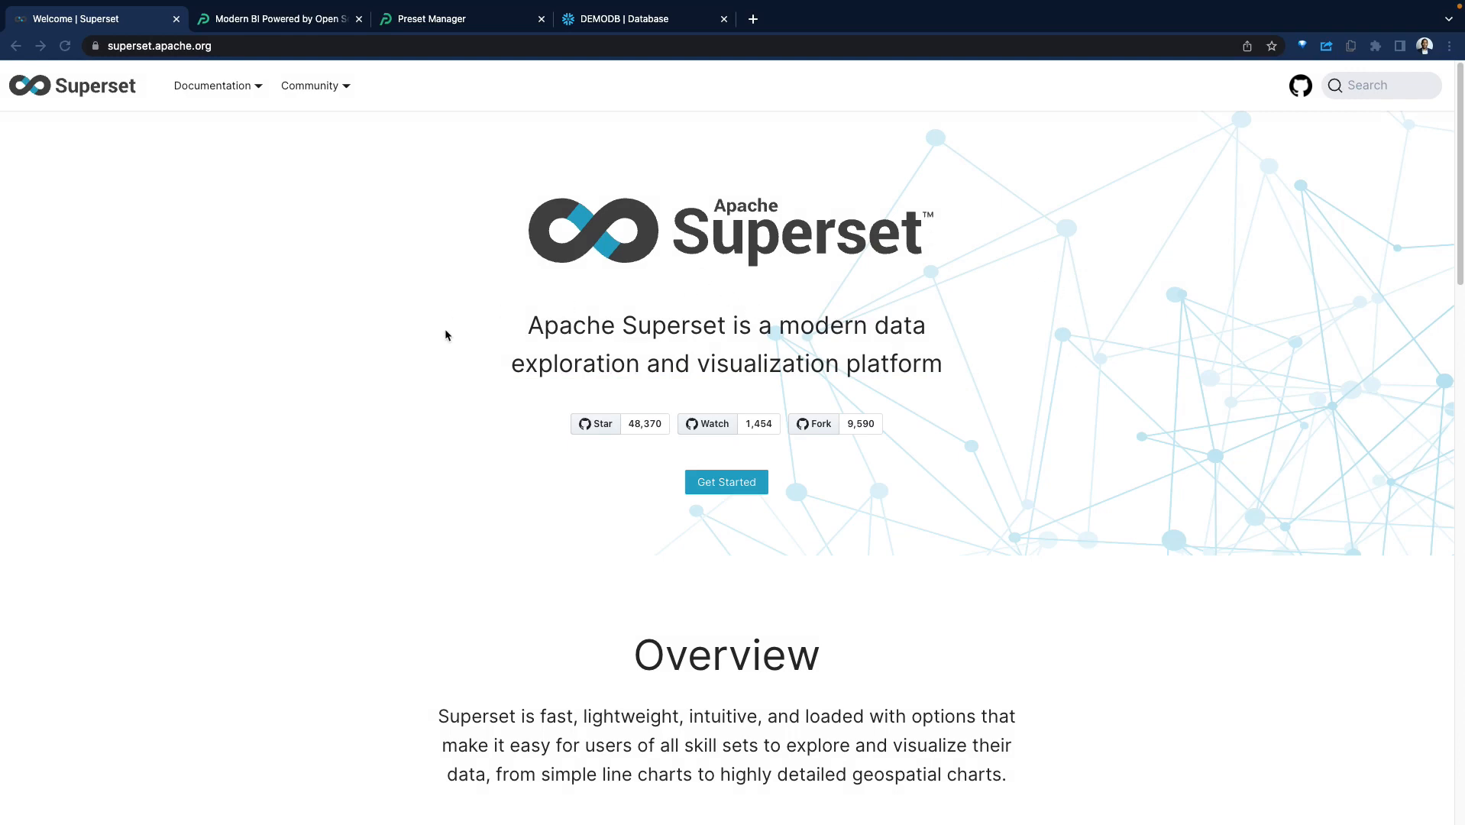
Look over the Apache Superset homepage and the Preset homepage.
{"action": "scroll", "coordinate": [452, 311], "scroll_direction": "down", "scroll_amount": 10}
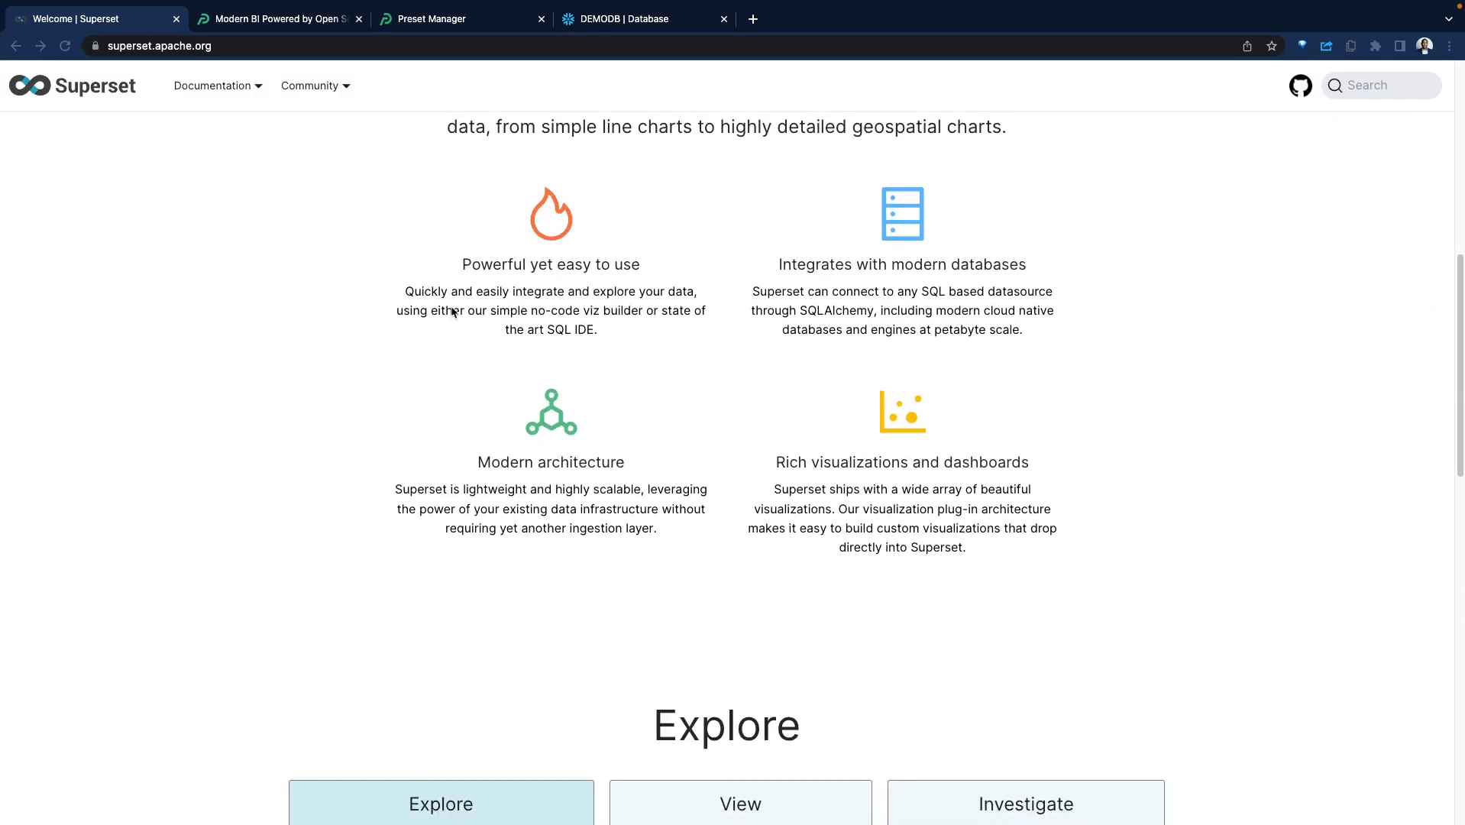
{"action": "scroll", "coordinate": [466, 315], "scroll_direction": "up", "scroll_amount": 3}
{"action": "scroll", "coordinate": [473, 314], "scroll_direction": "up", "scroll_amount": 10}
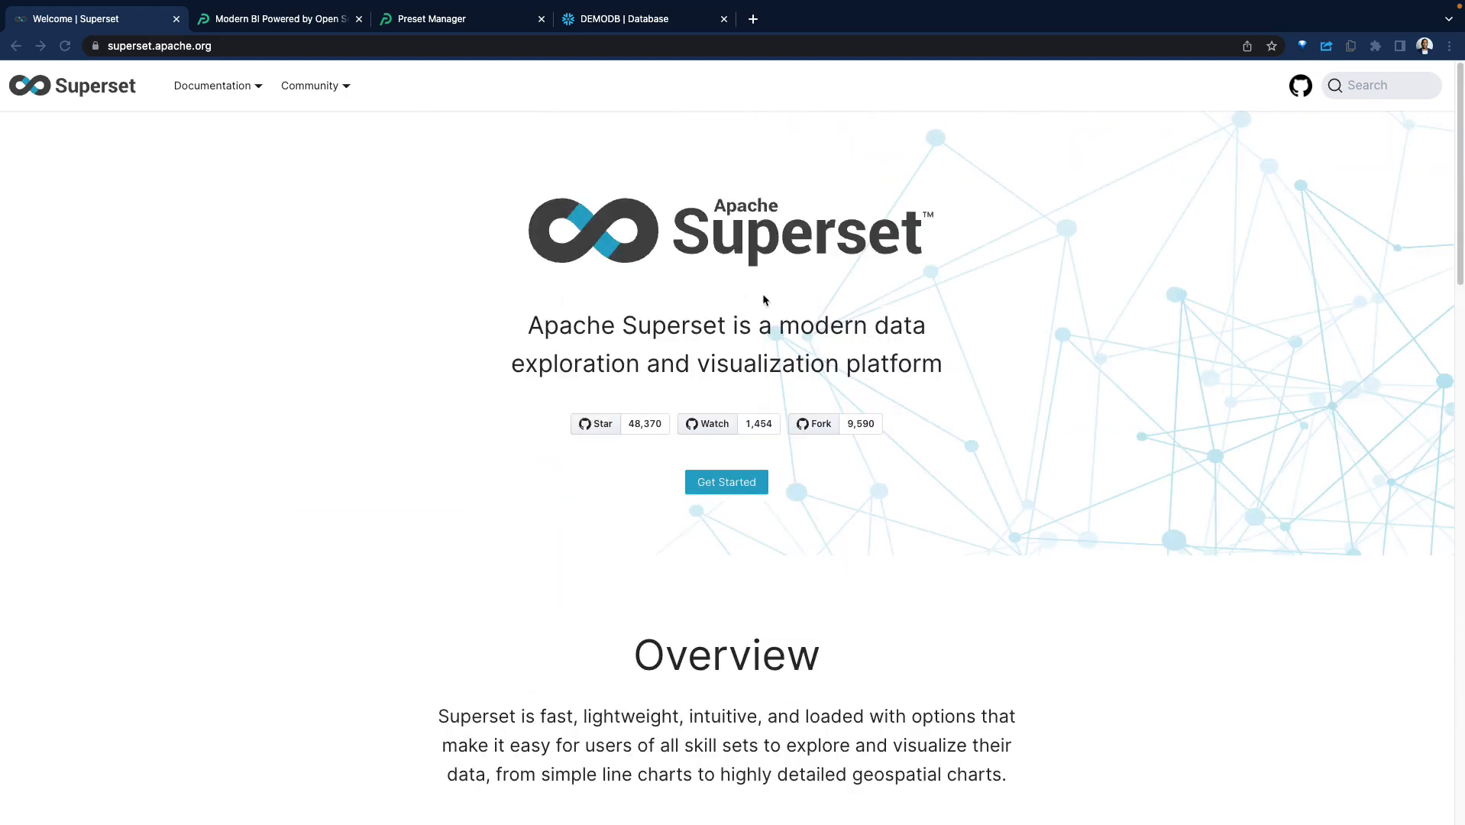
{"action": "left_click", "coordinate": [294, 17]}
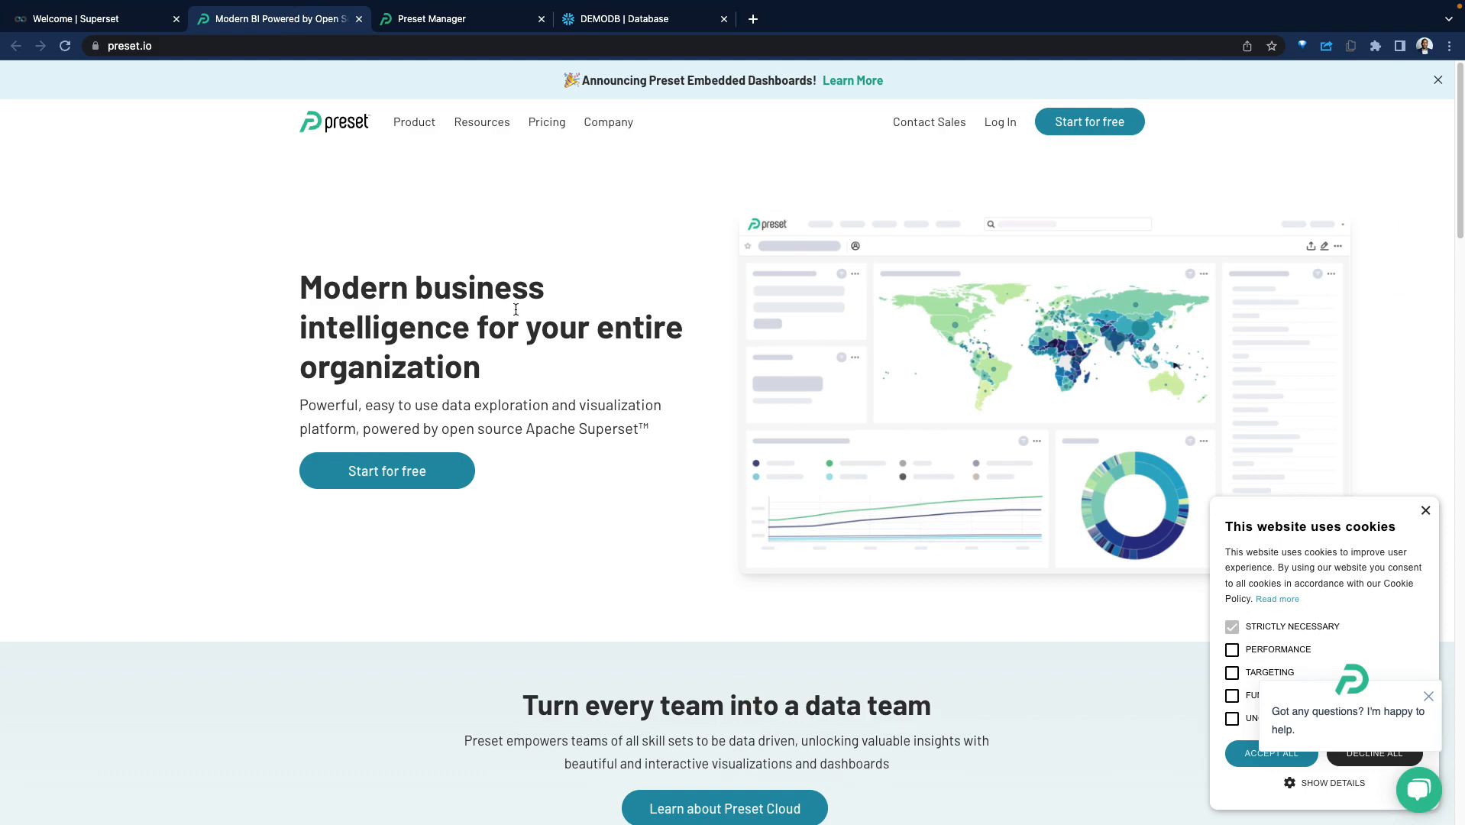
{"action": "scroll", "coordinate": [596, 449], "scroll_direction": "down", "scroll_amount": 5}
{"action": "scroll", "coordinate": [597, 449], "scroll_direction": "up", "scroll_amount": 5}
Finish the onboarding in Preset Manager and open the demohub workspace.
{"action": "left_click", "coordinate": [457, 25]}
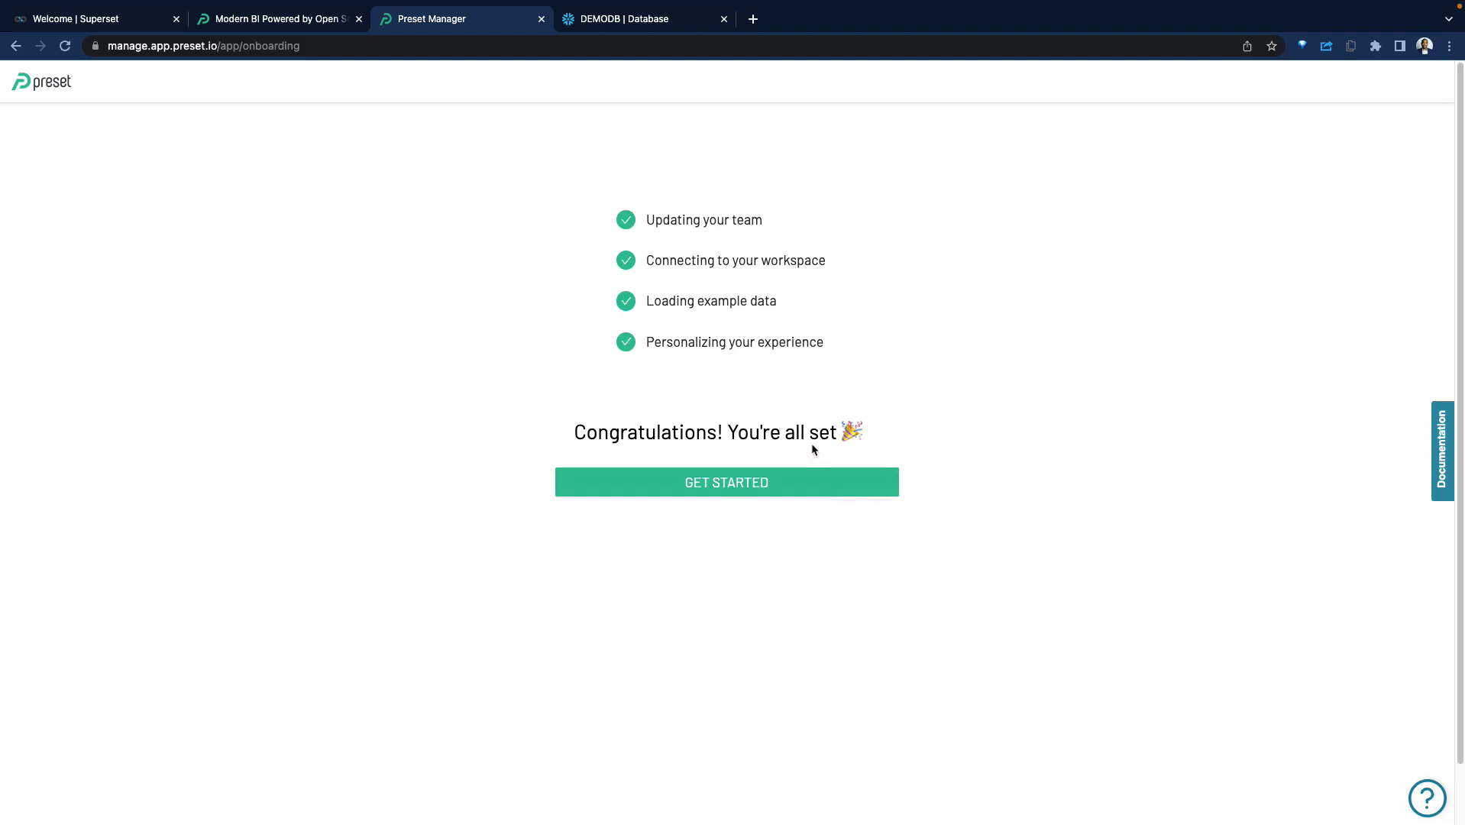
{"action": "left_click", "coordinate": [819, 486]}
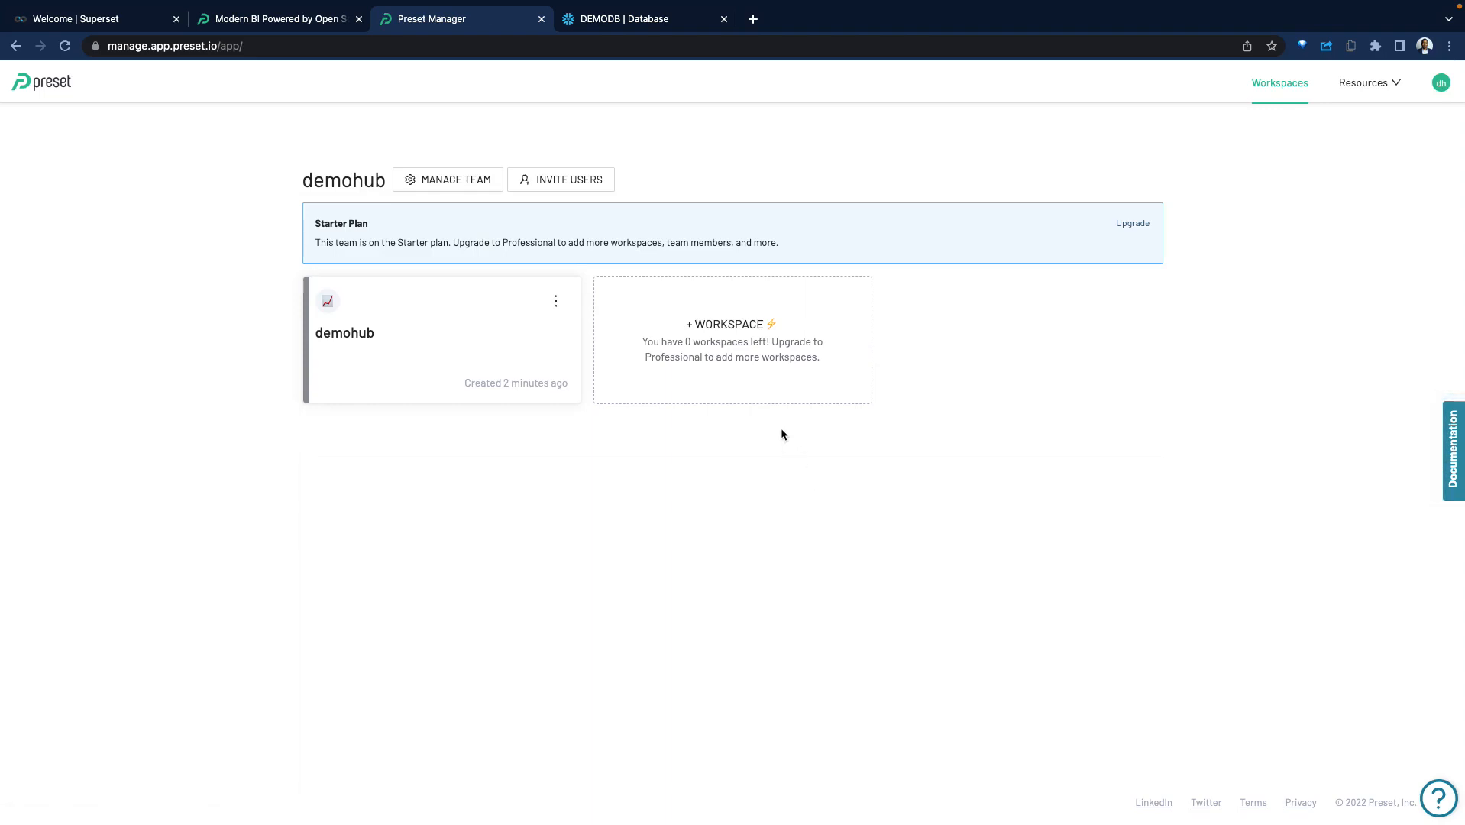
{"action": "left_click", "coordinate": [432, 313]}
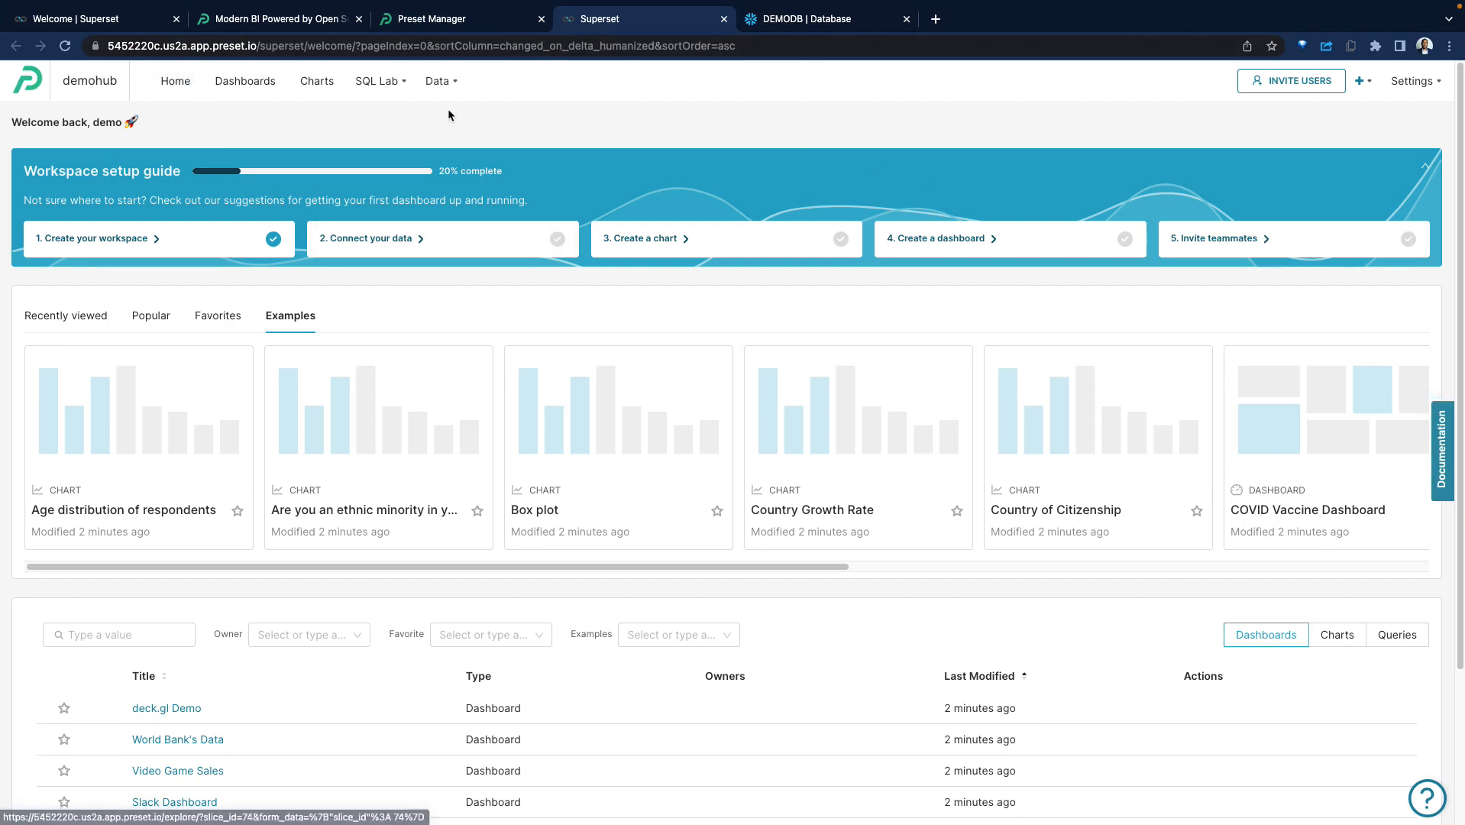
Examine the ways to get started with Superset in its documentation introduction and return to look over the demohub workspace home page.
{"action": "left_click", "coordinate": [96, 18]}
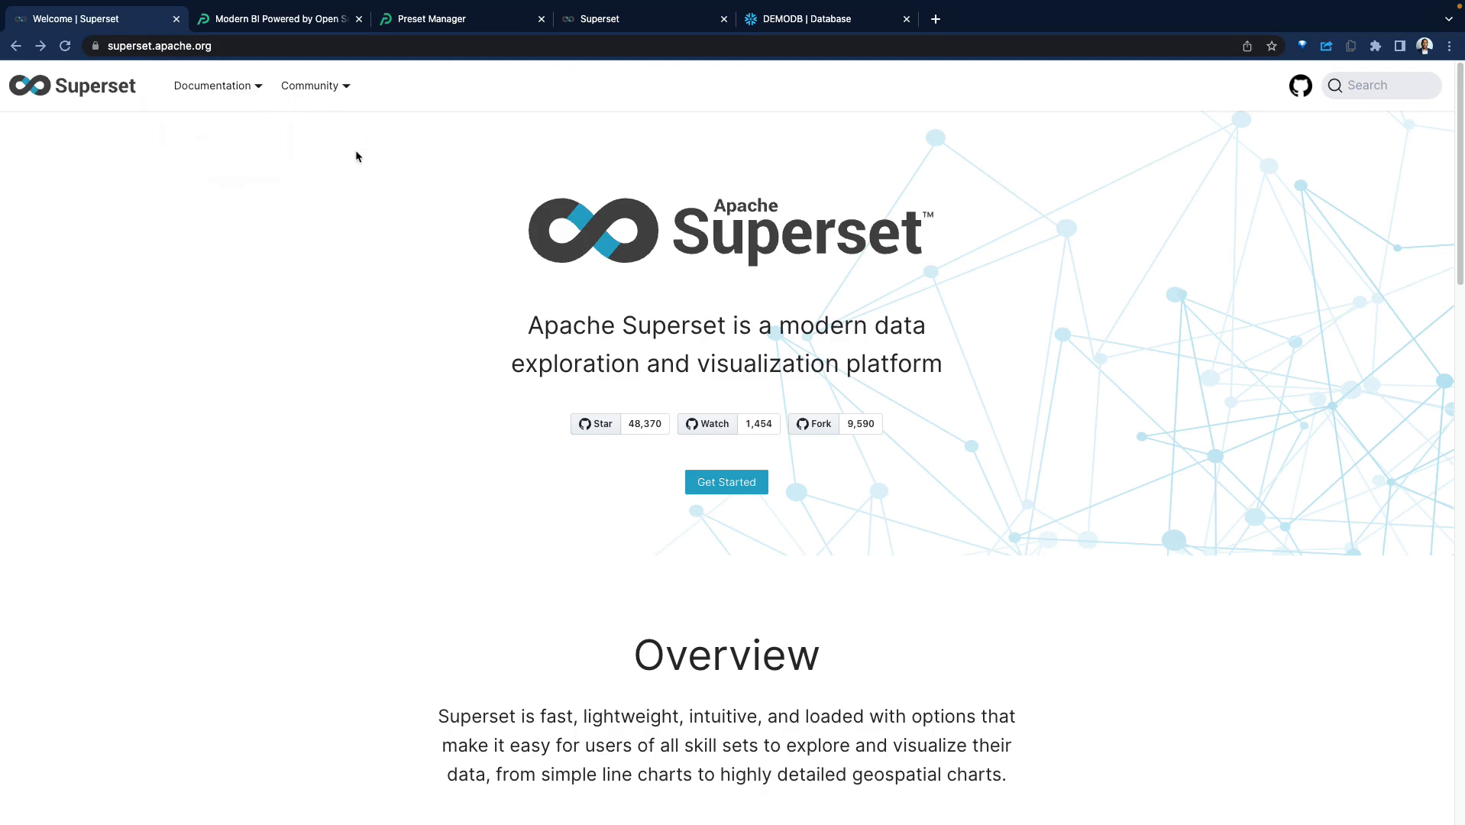
{"action": "left_click", "coordinate": [726, 482]}
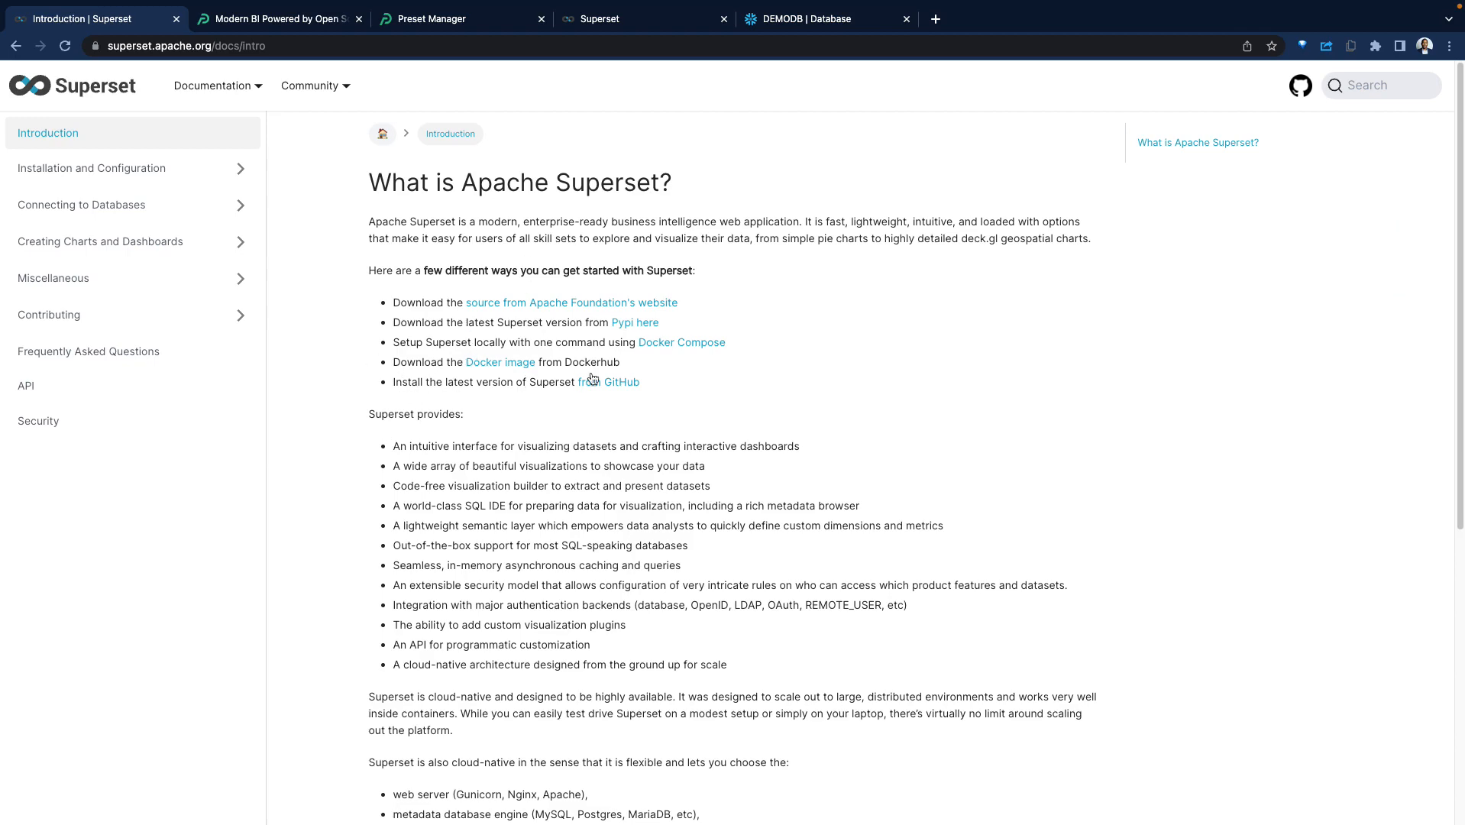
{"action": "left_click", "coordinate": [653, 19]}
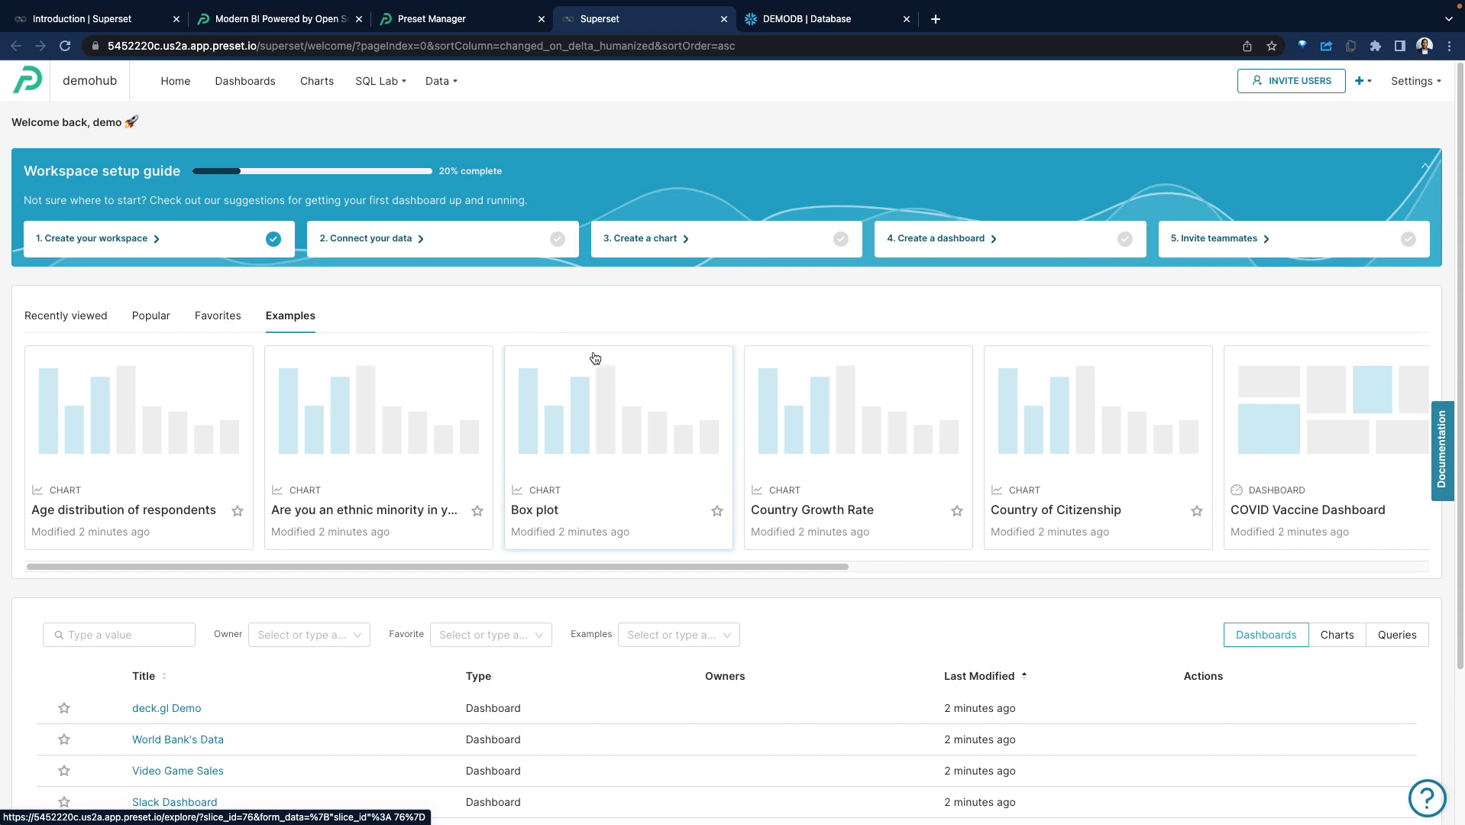
{"action": "scroll", "coordinate": [593, 381], "scroll_direction": "down", "scroll_amount": 1}
{"action": "scroll", "coordinate": [593, 383], "scroll_direction": "up", "scroll_amount": 1}
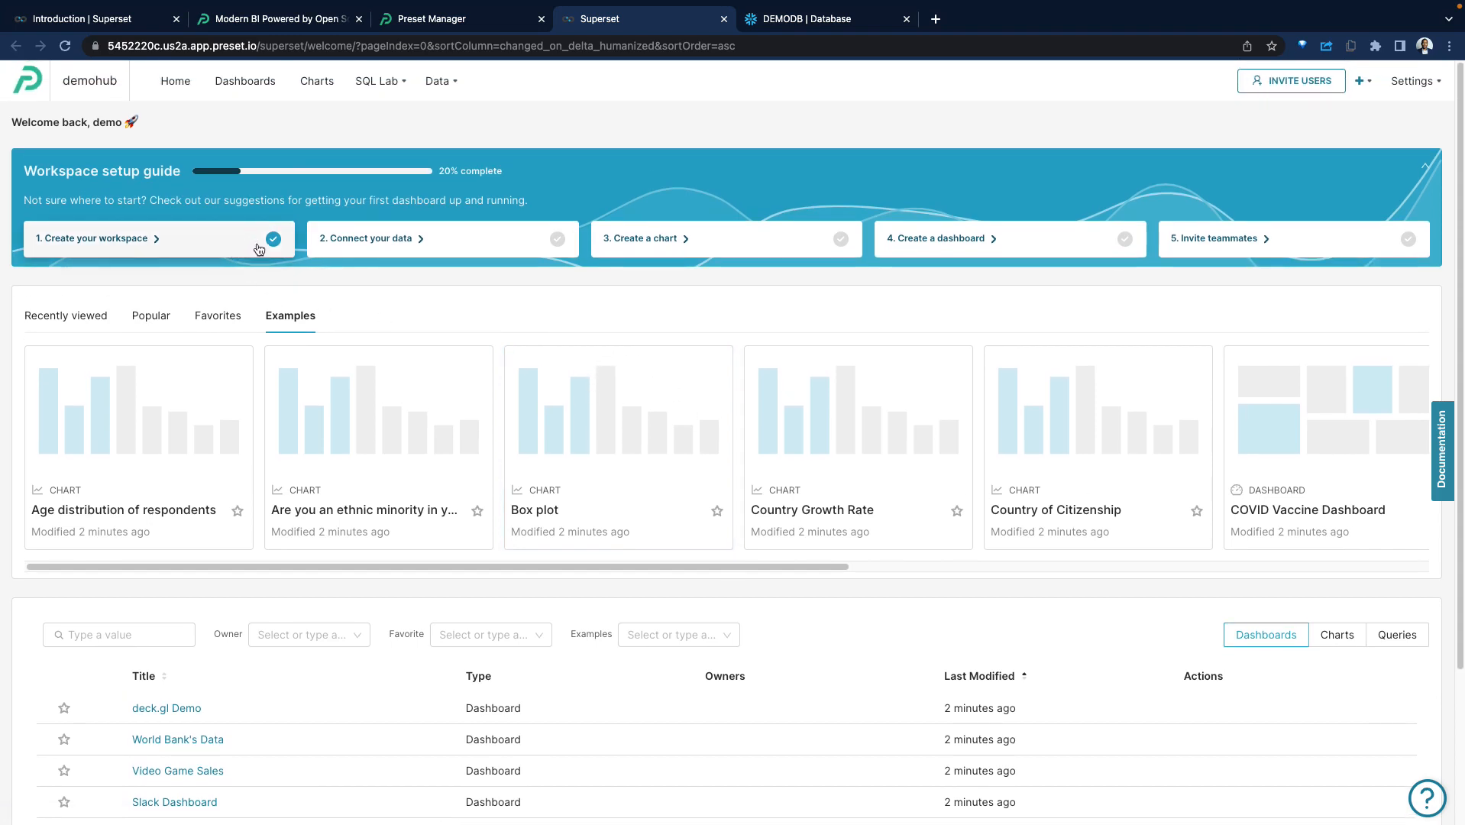
Connect a Snowflake database to the workspace, filling in the database name, username, password, account, warehouse and role.
{"action": "left_click", "coordinate": [447, 238]}
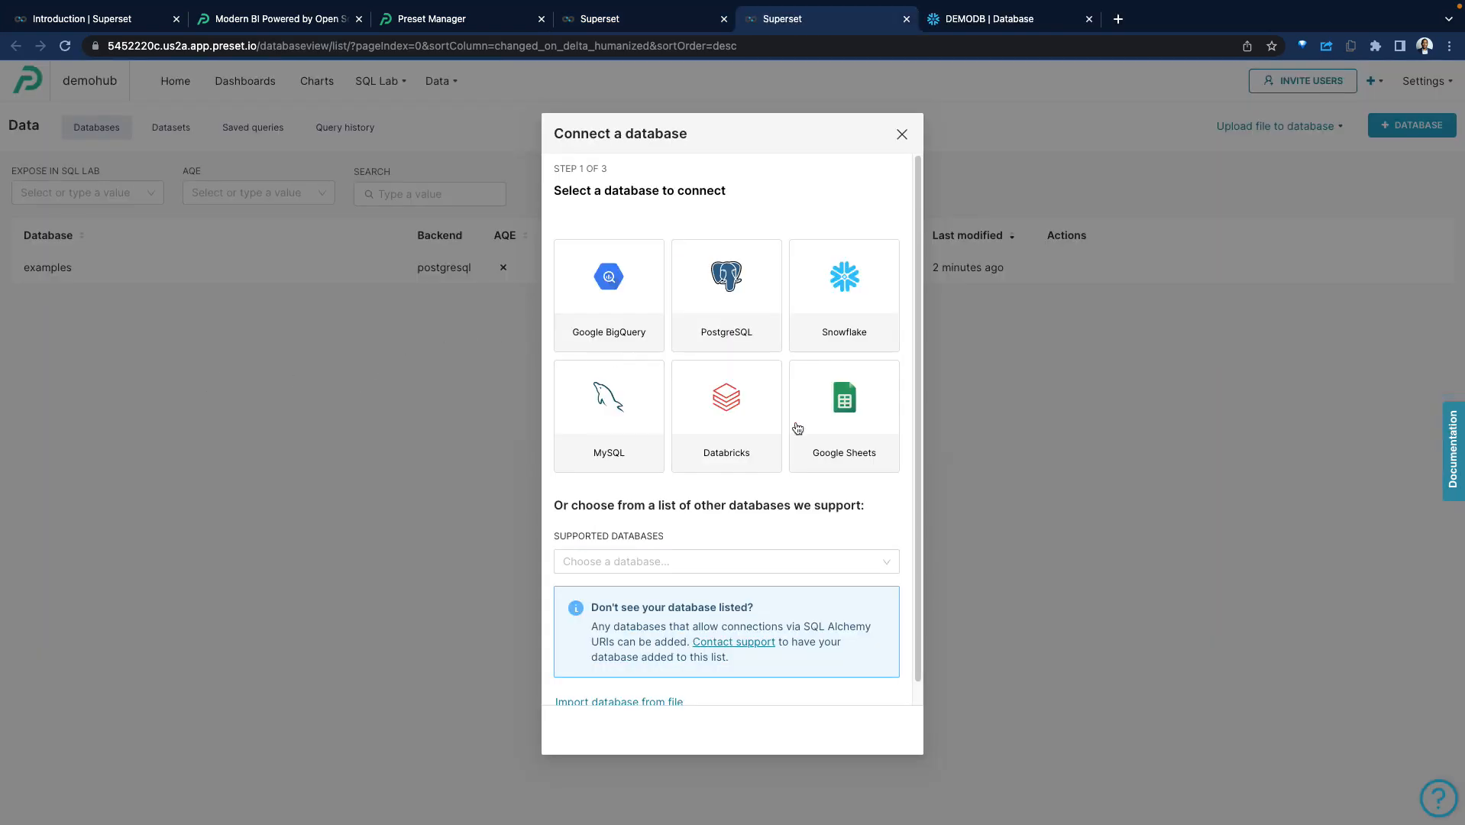
{"action": "left_click", "coordinate": [875, 321]}
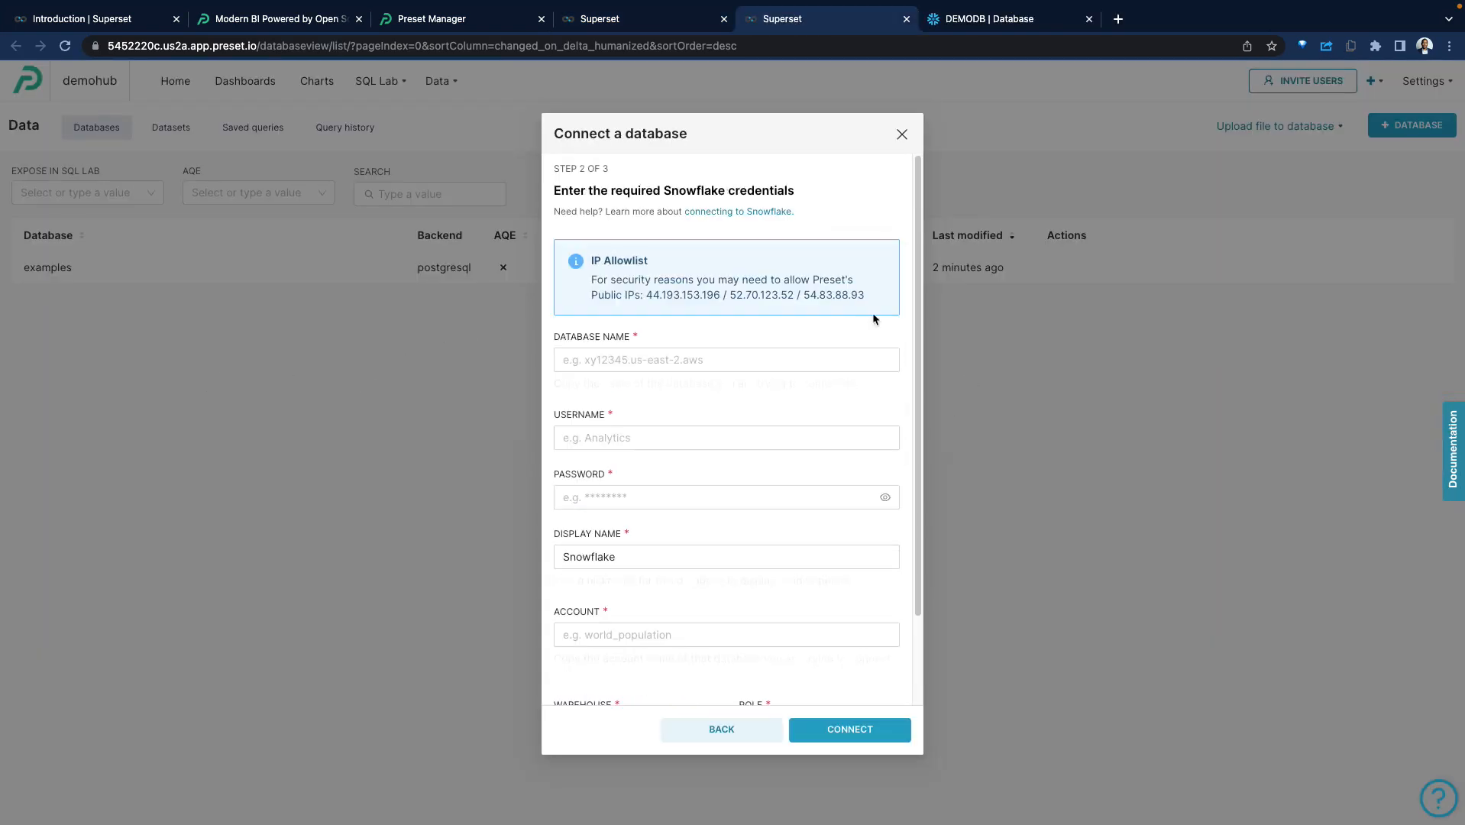
{"action": "scroll", "coordinate": [739, 330], "scroll_direction": "down", "scroll_amount": 1}
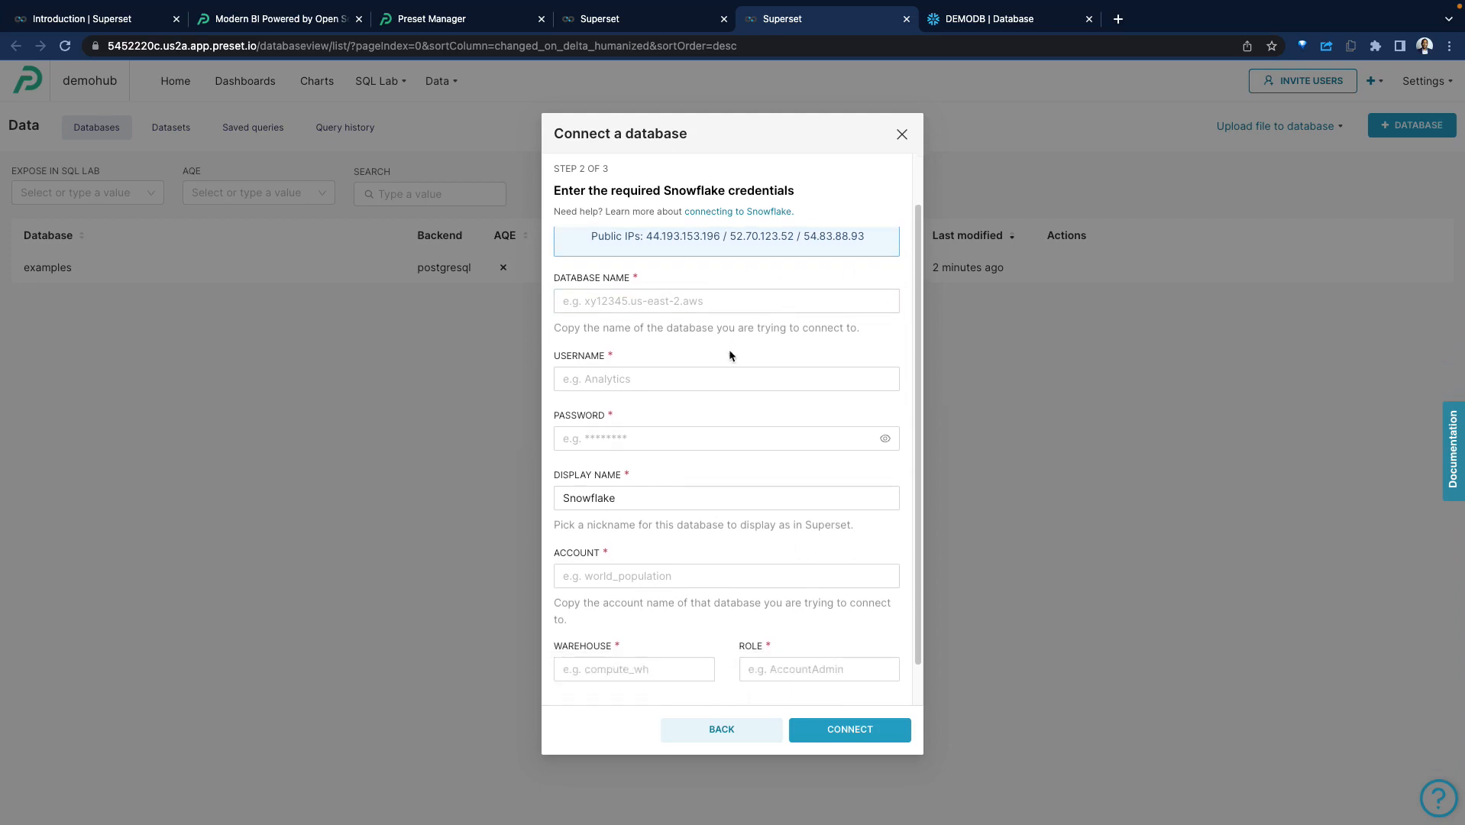
{"action": "left_click", "coordinate": [614, 312]}
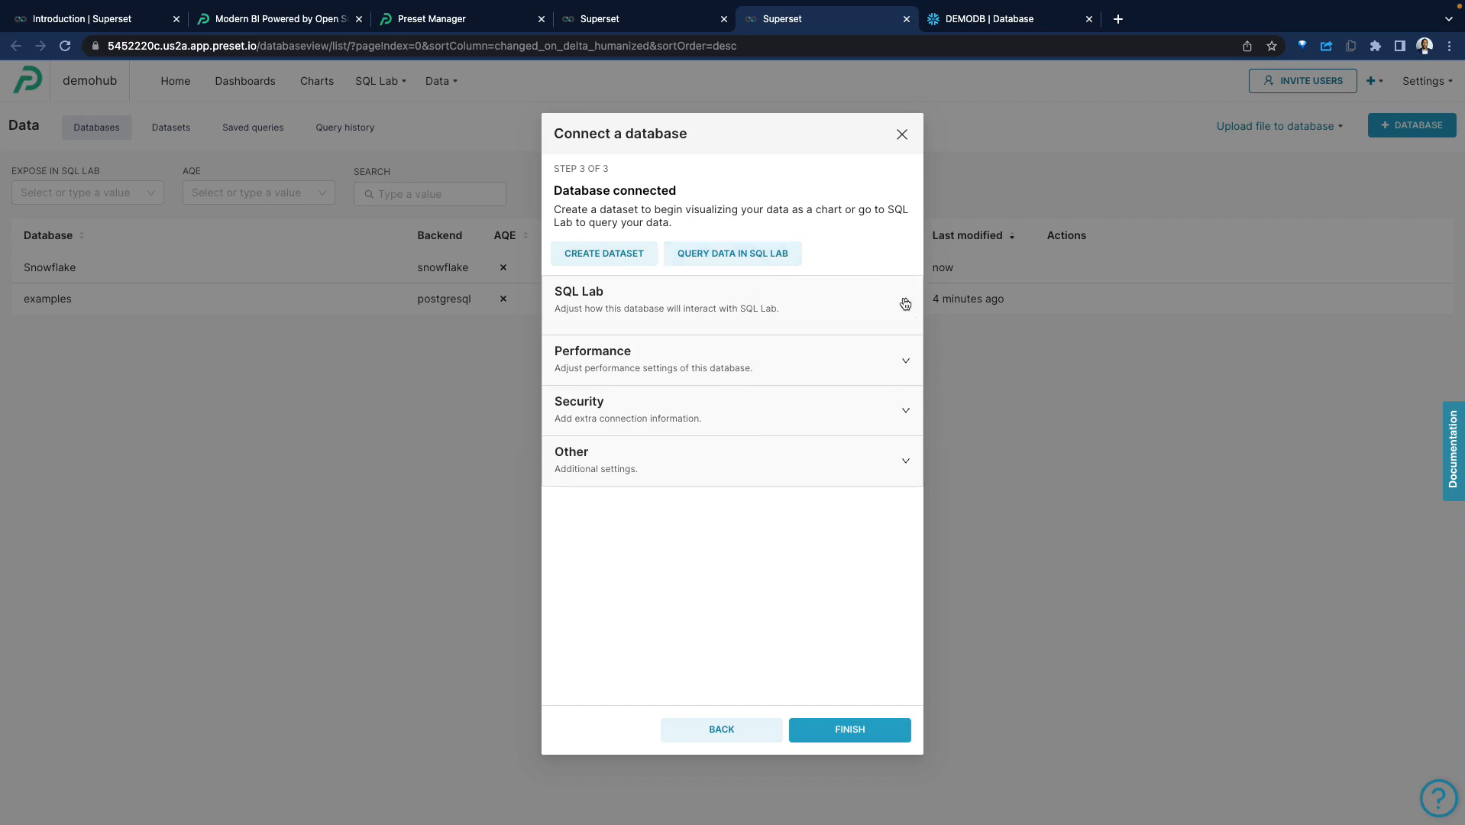
Start a dataset from the Snowflake connection using the public schema and the customer_orders table.
{"action": "left_click", "coordinate": [614, 251]}
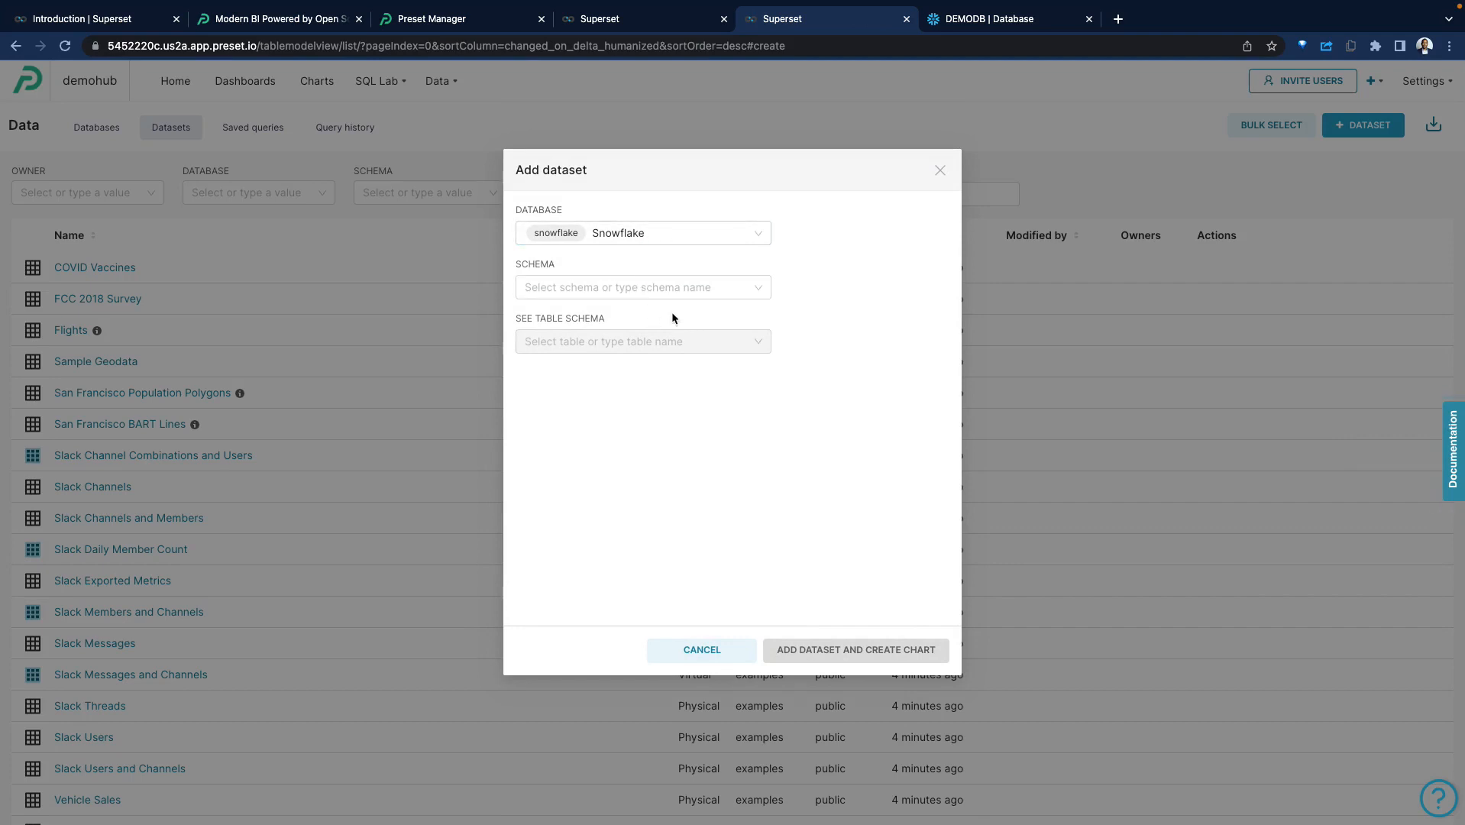
{"action": "left_click", "coordinate": [686, 293]}
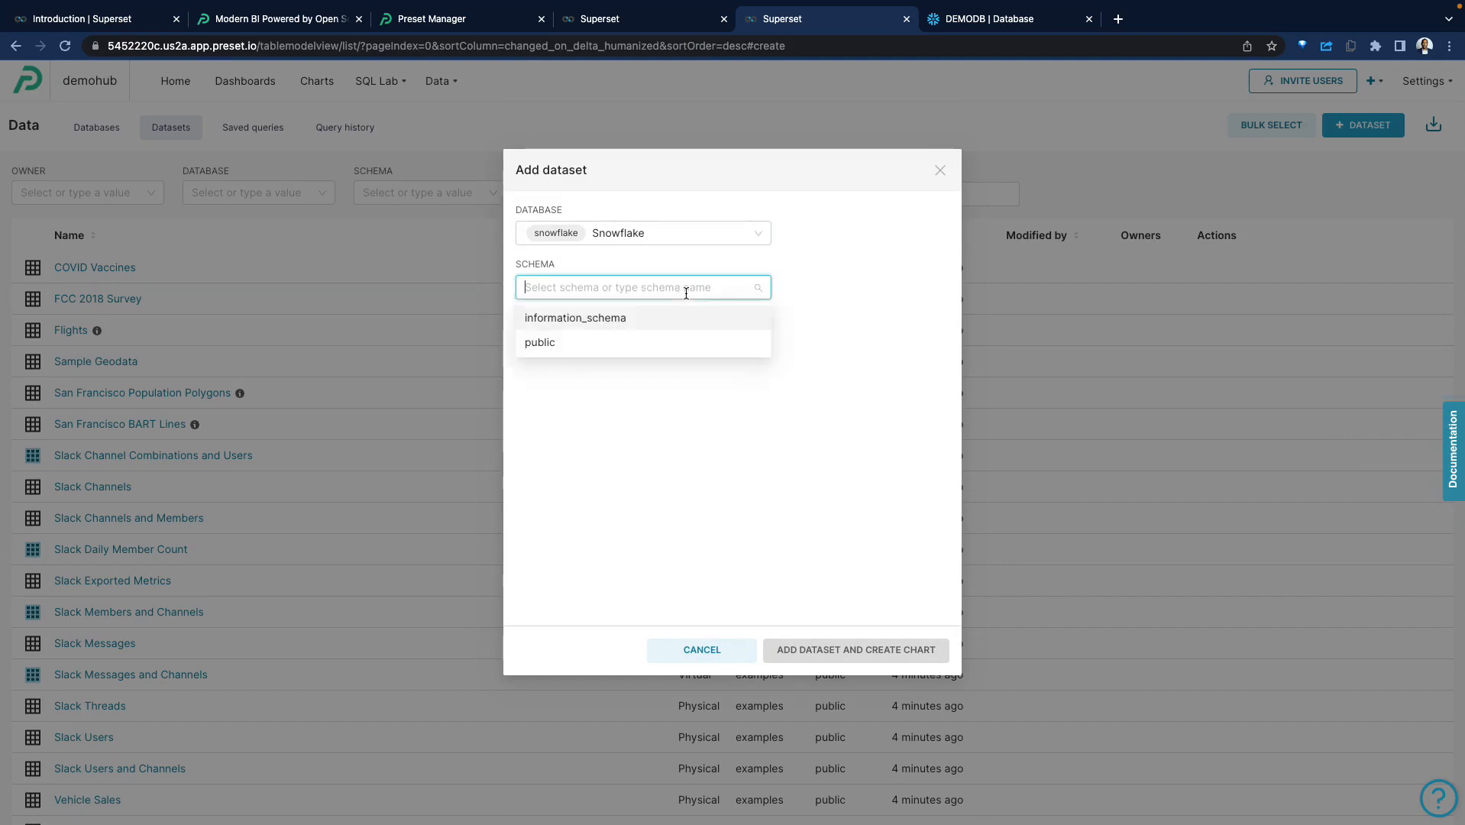
{"action": "left_click", "coordinate": [585, 343]}
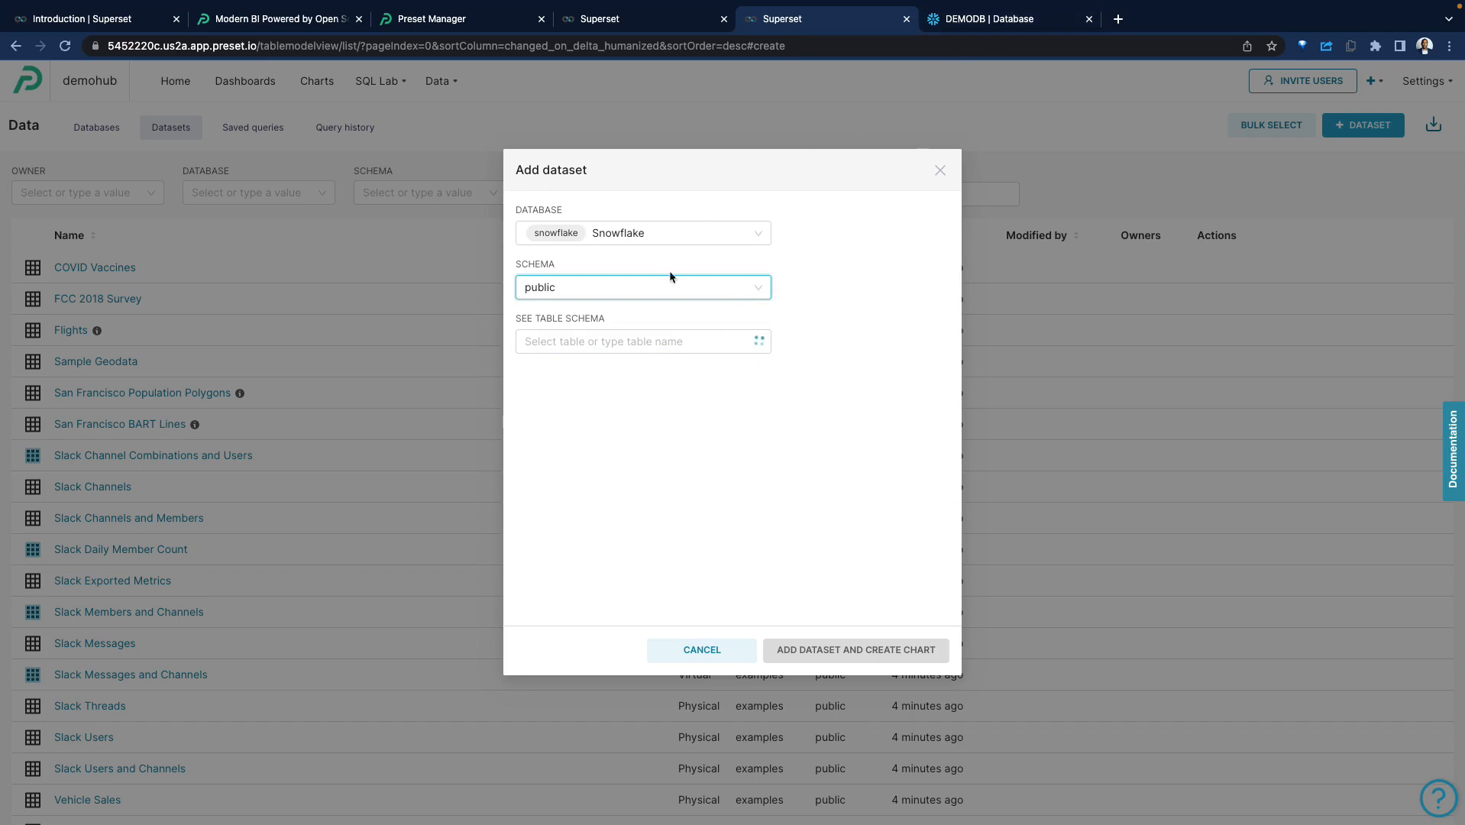
{"action": "left_click", "coordinate": [655, 342]}
{"action": "left_click", "coordinate": [652, 450]}
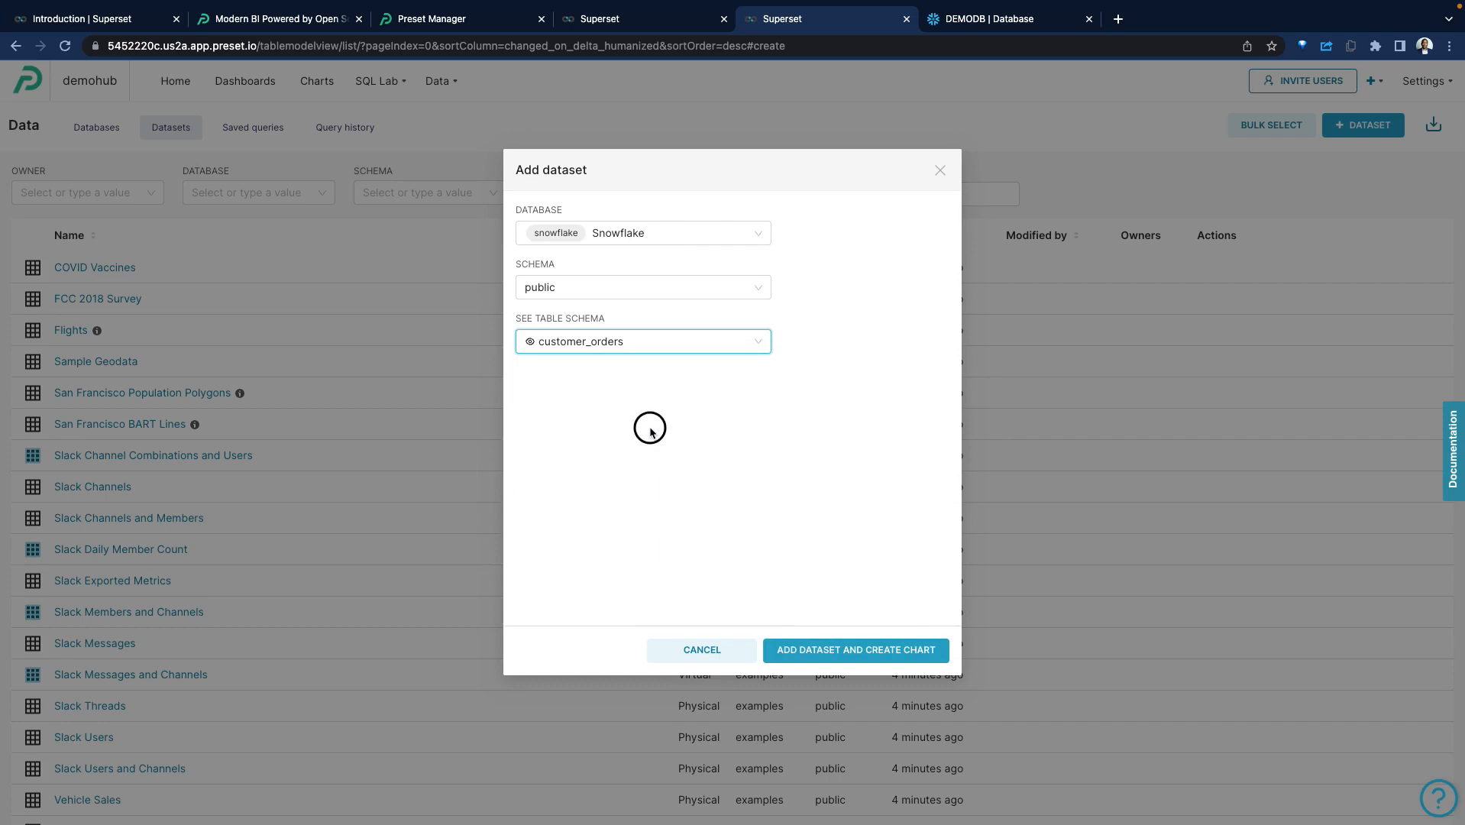
Check the available schema and database options for the dataset, keeping public and Snowflake selected.
{"action": "left_click", "coordinate": [666, 285]}
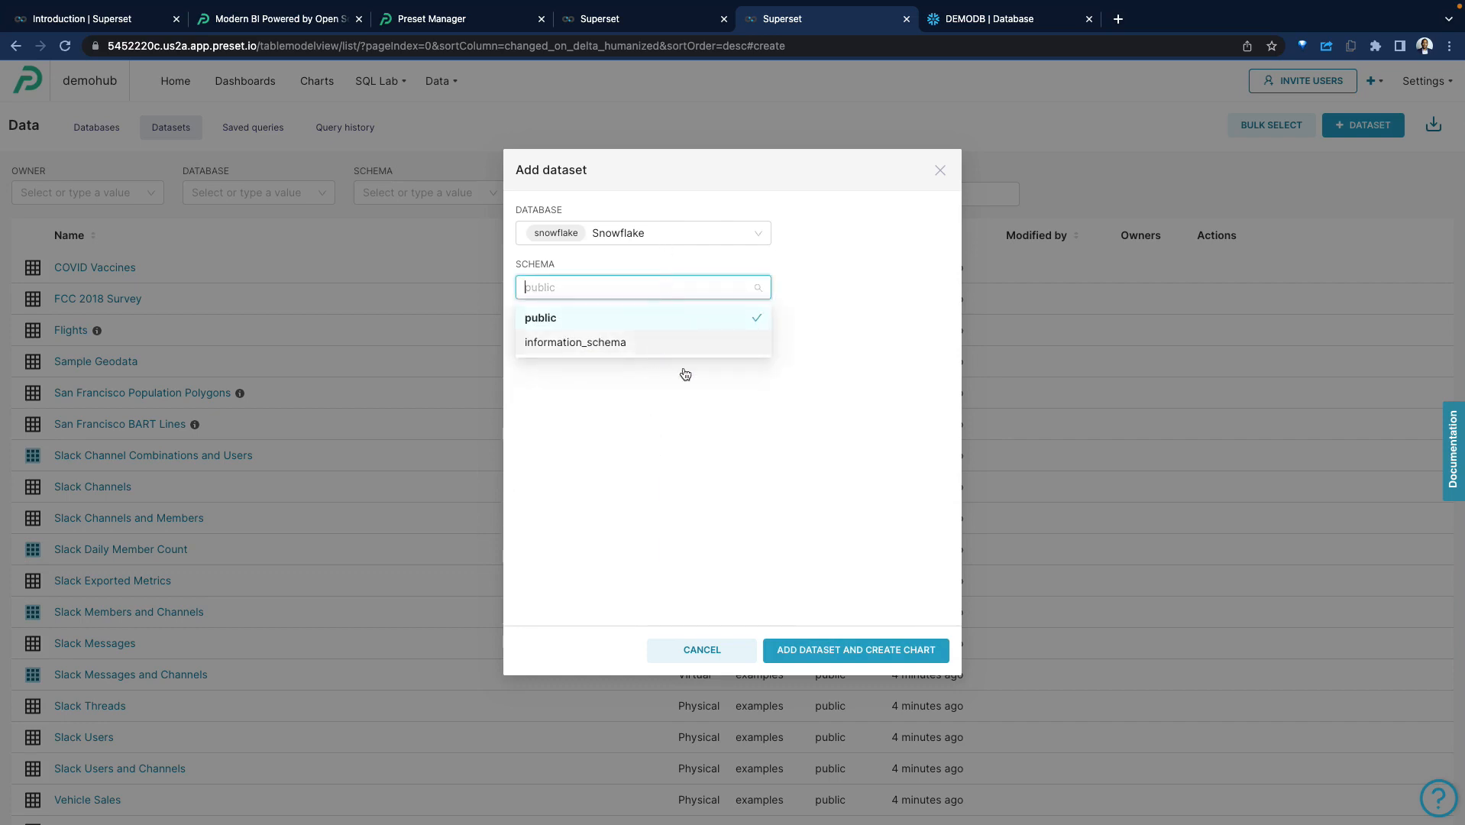
{"action": "left_click", "coordinate": [744, 431]}
{"action": "left_click", "coordinate": [727, 229]}
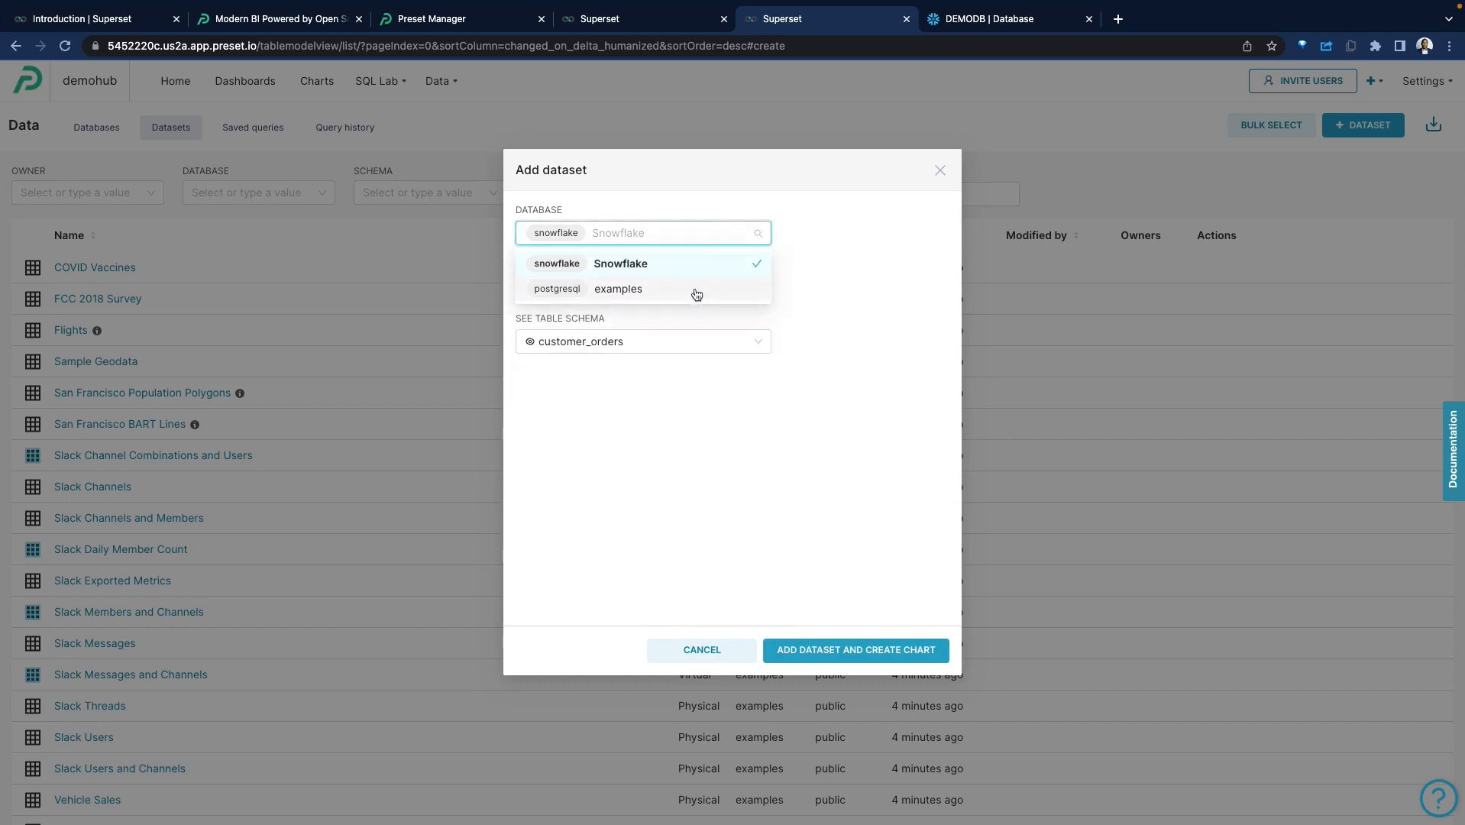
{"action": "left_click", "coordinate": [917, 309]}
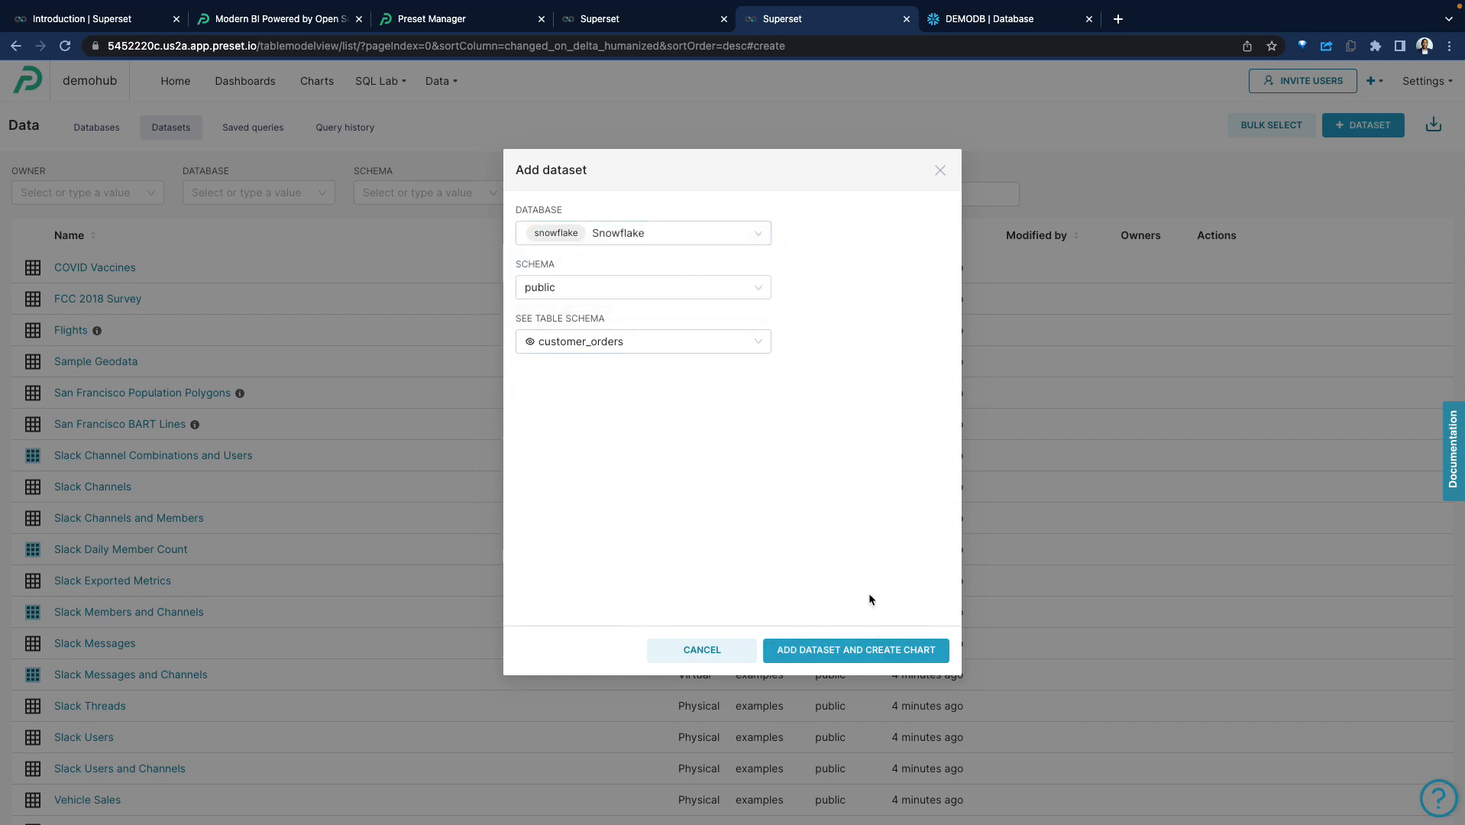
Add the customer_orders dataset and create a new chart from it with the Bar Chart type.
{"action": "left_click", "coordinate": [850, 655]}
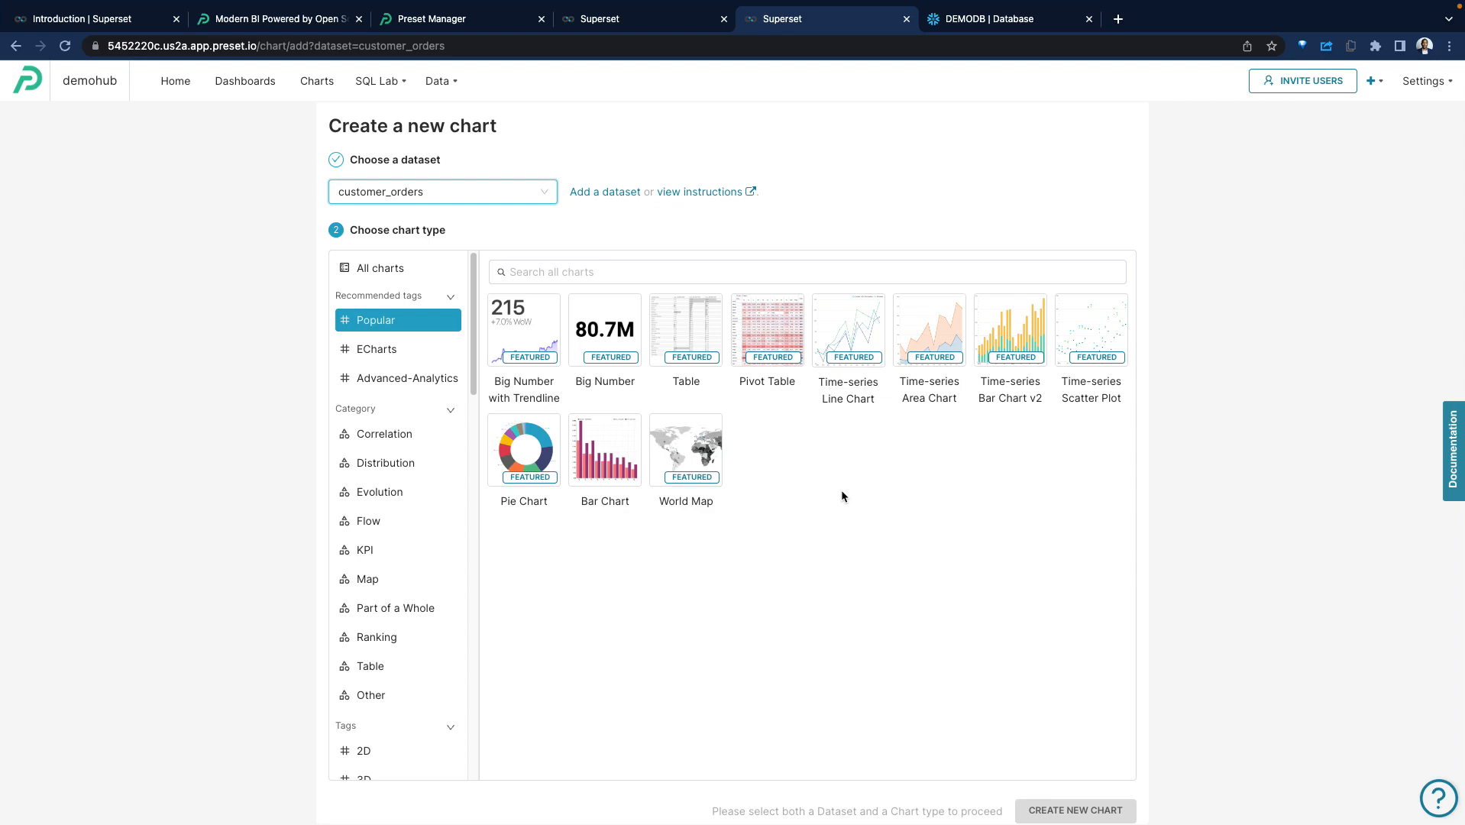
{"action": "scroll", "coordinate": [359, 336], "scroll_direction": "down", "scroll_amount": 9}
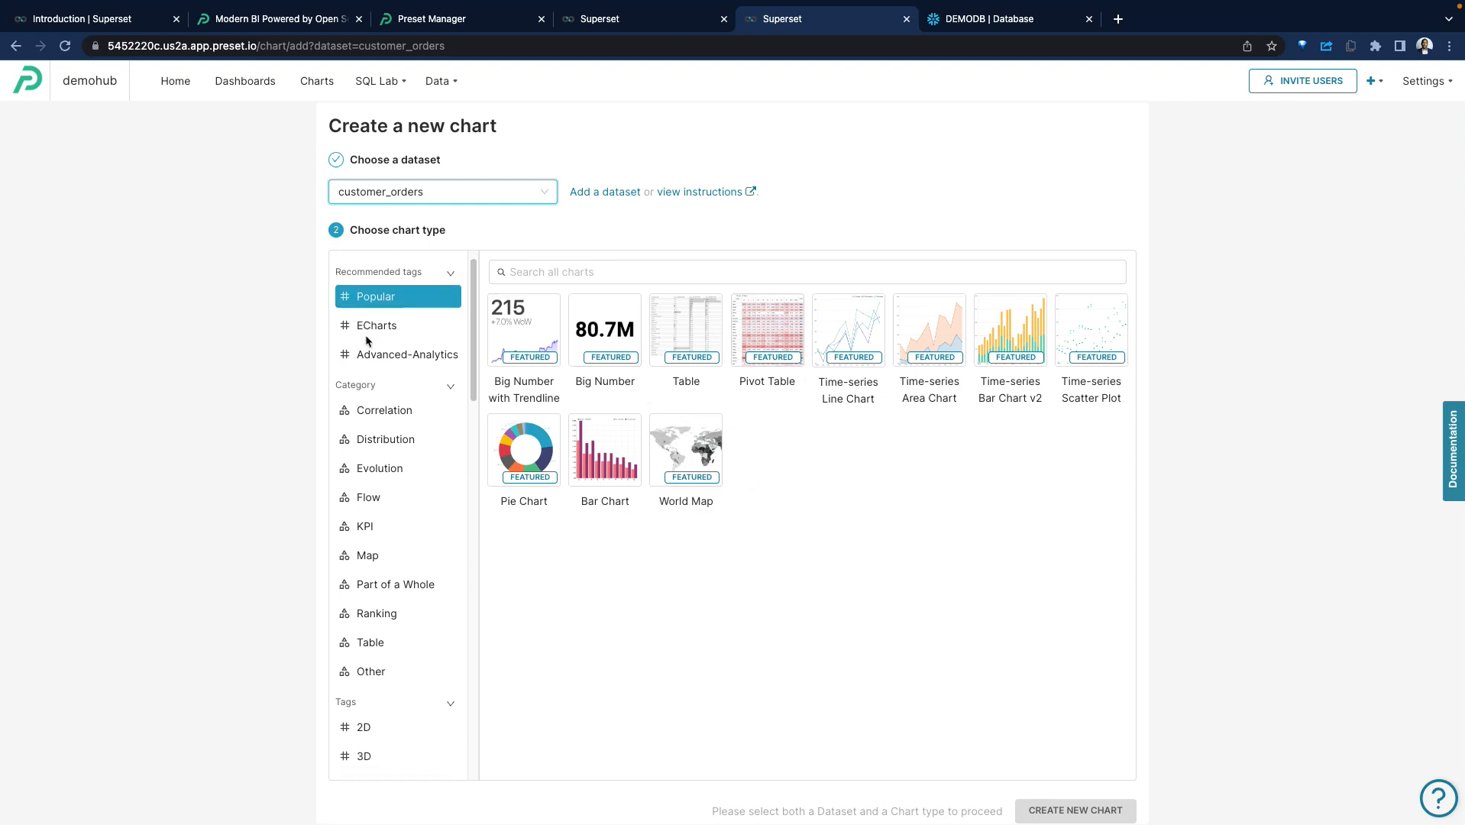
{"action": "scroll", "coordinate": [384, 347], "scroll_direction": "up", "scroll_amount": 4}
{"action": "scroll", "coordinate": [383, 348], "scroll_direction": "up", "scroll_amount": 5}
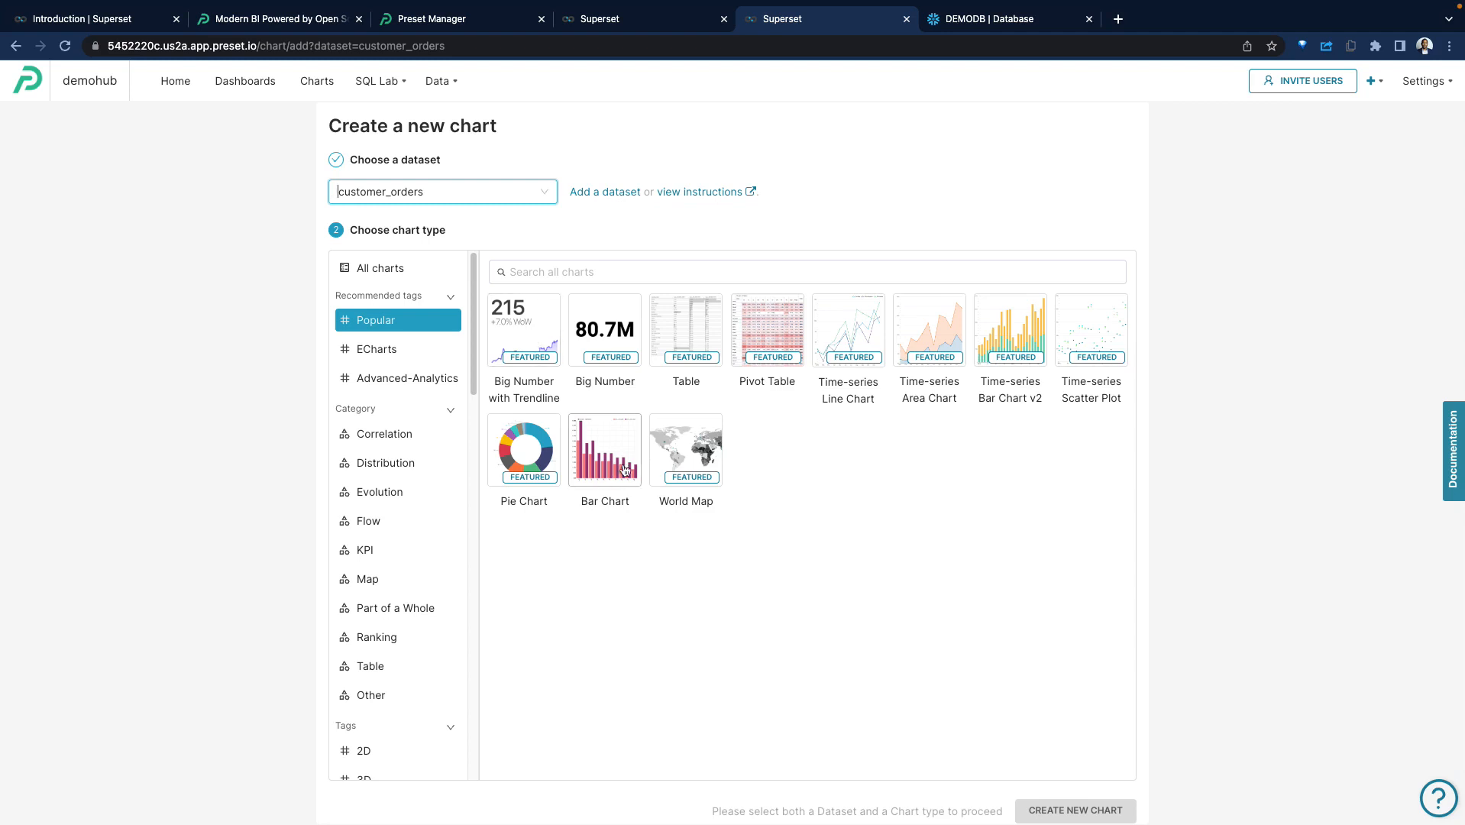
{"action": "left_click", "coordinate": [605, 452]}
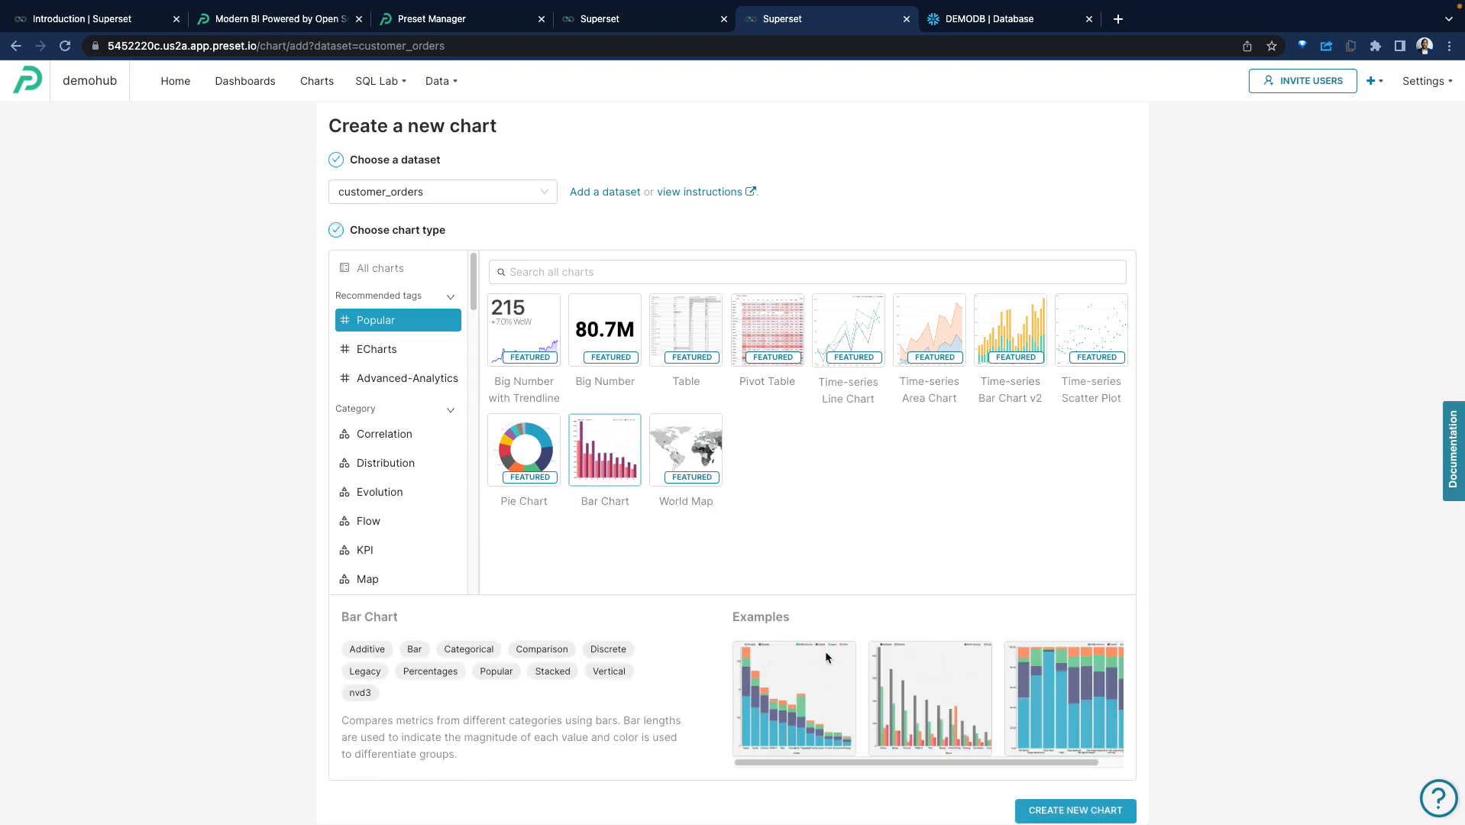
{"action": "left_click", "coordinate": [934, 714]}
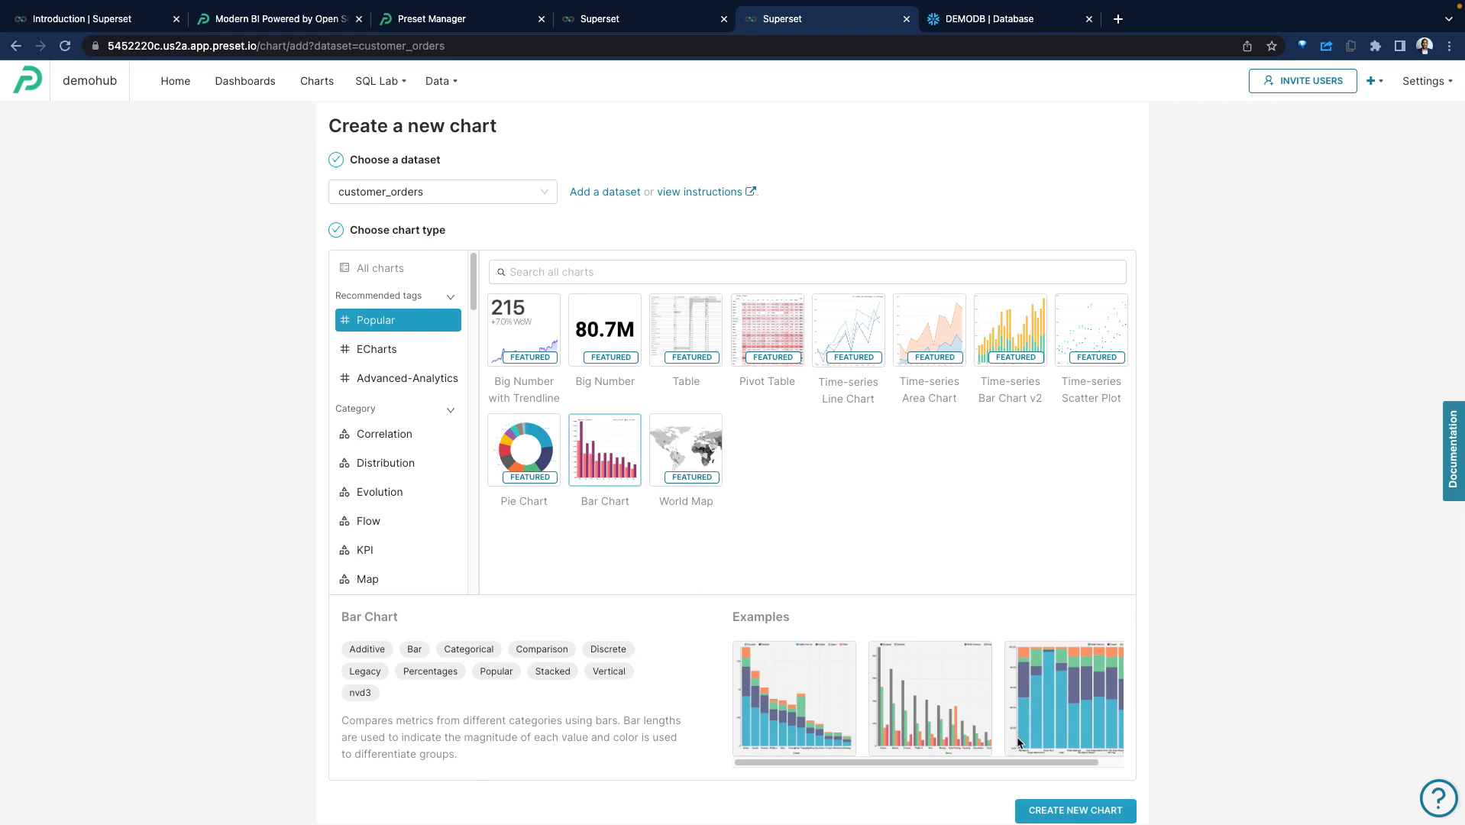
{"action": "left_click", "coordinate": [1076, 812]}
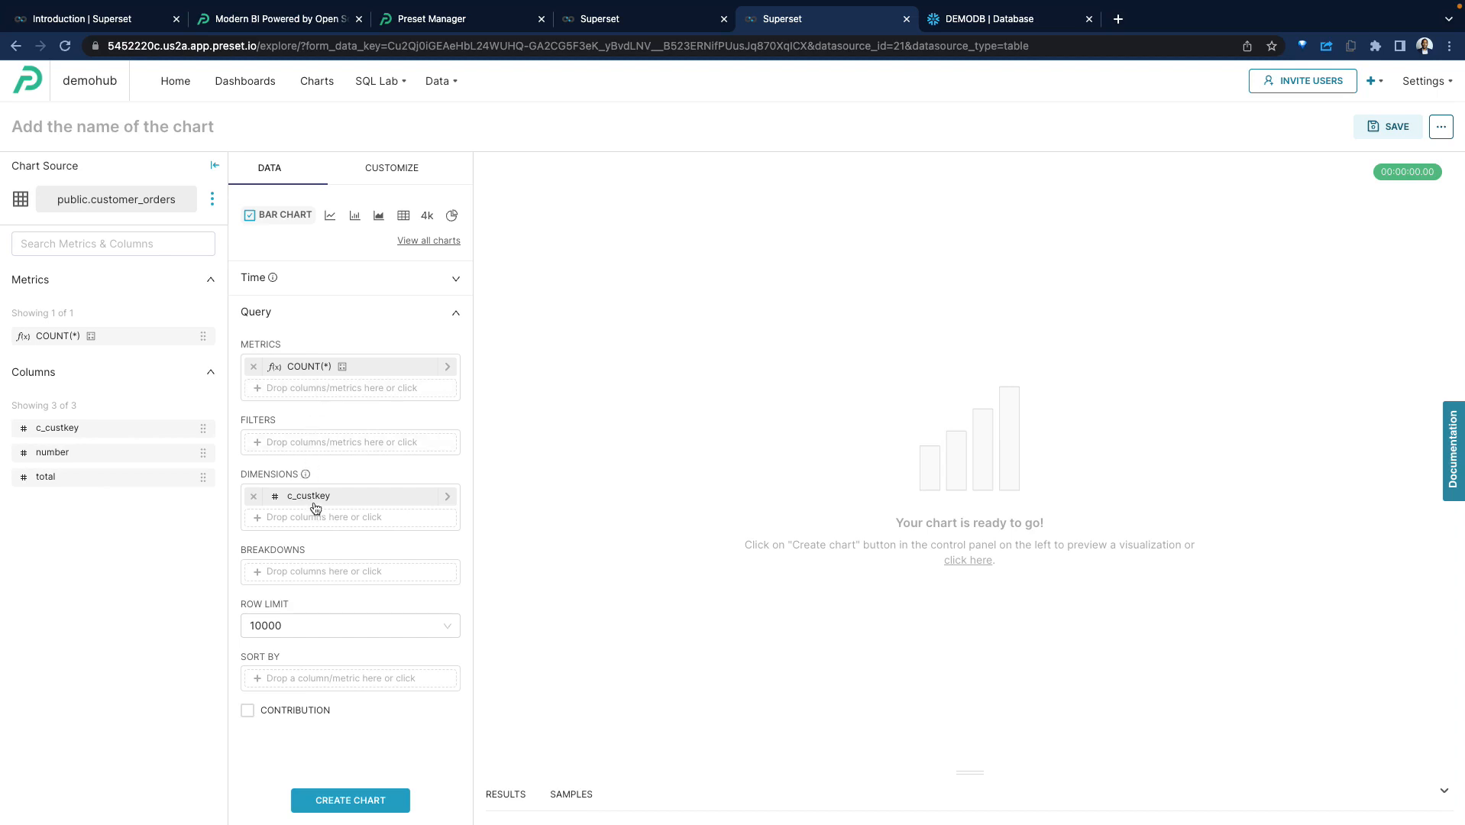
Set the row limit to 100 and generate the bar chart of COUNT(*) by c_custkey.
{"action": "left_click", "coordinate": [302, 628]}
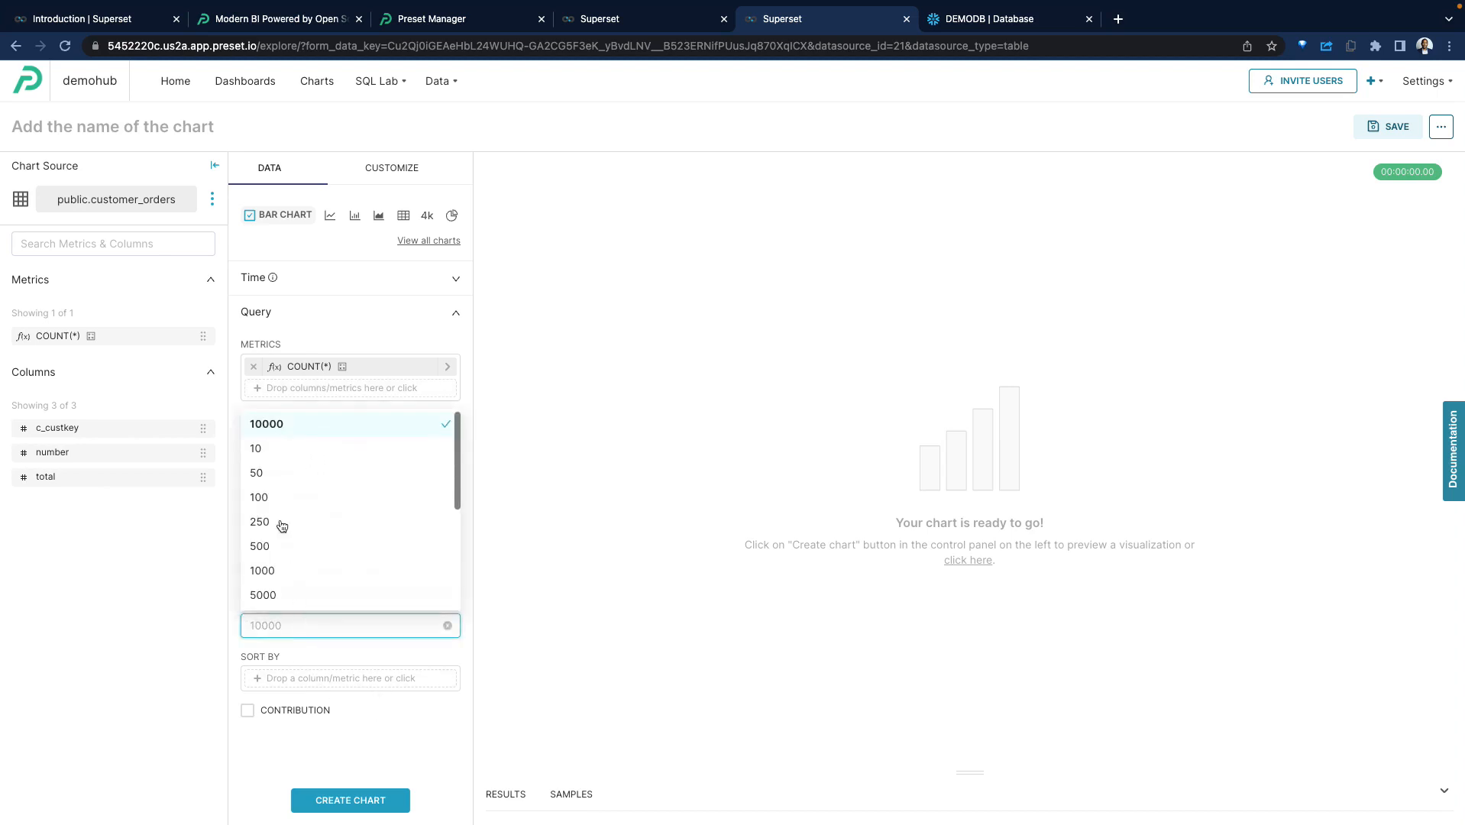
{"action": "left_click", "coordinate": [276, 498]}
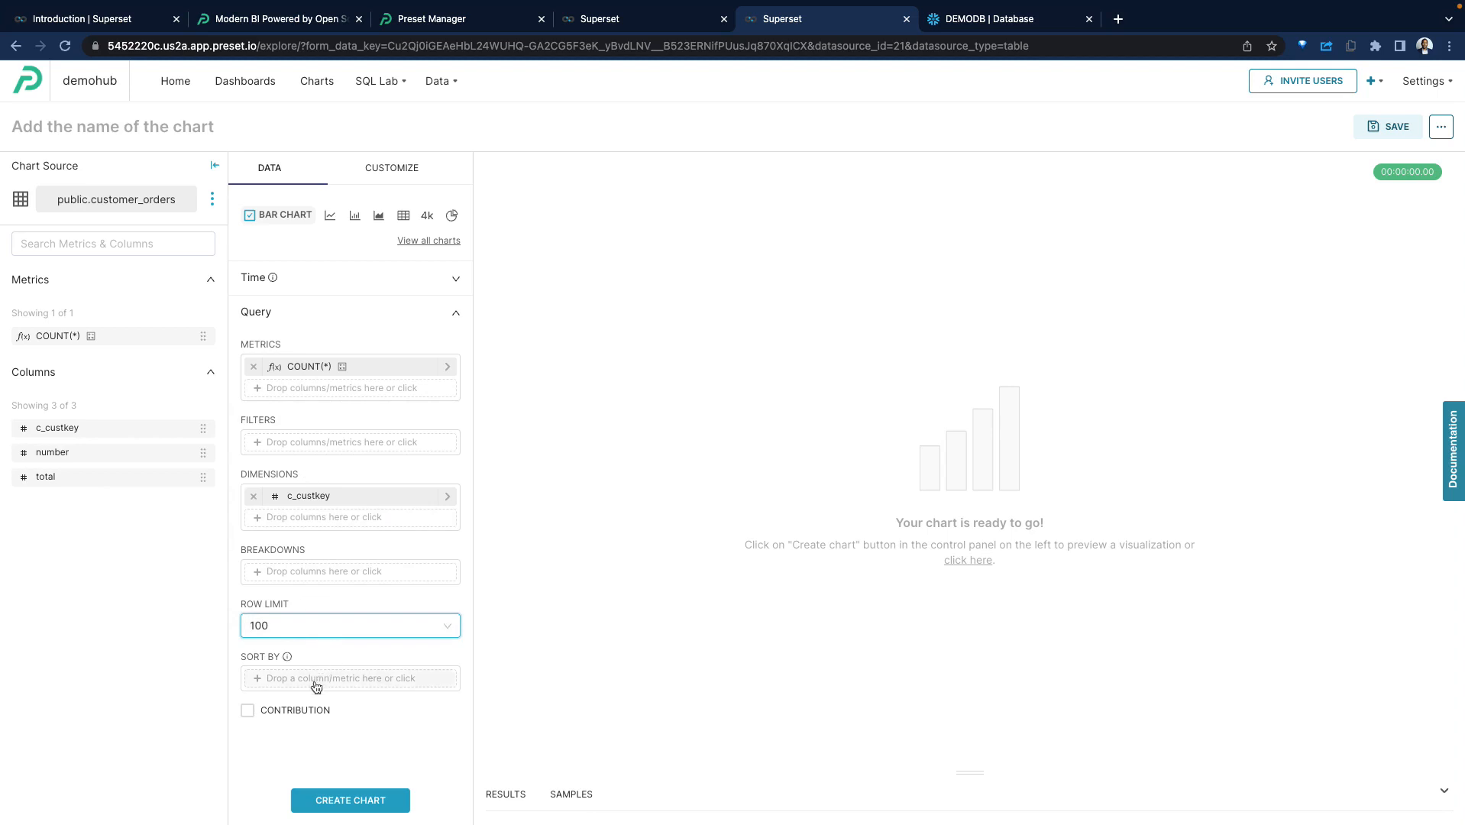
{"action": "left_click", "coordinate": [278, 733]}
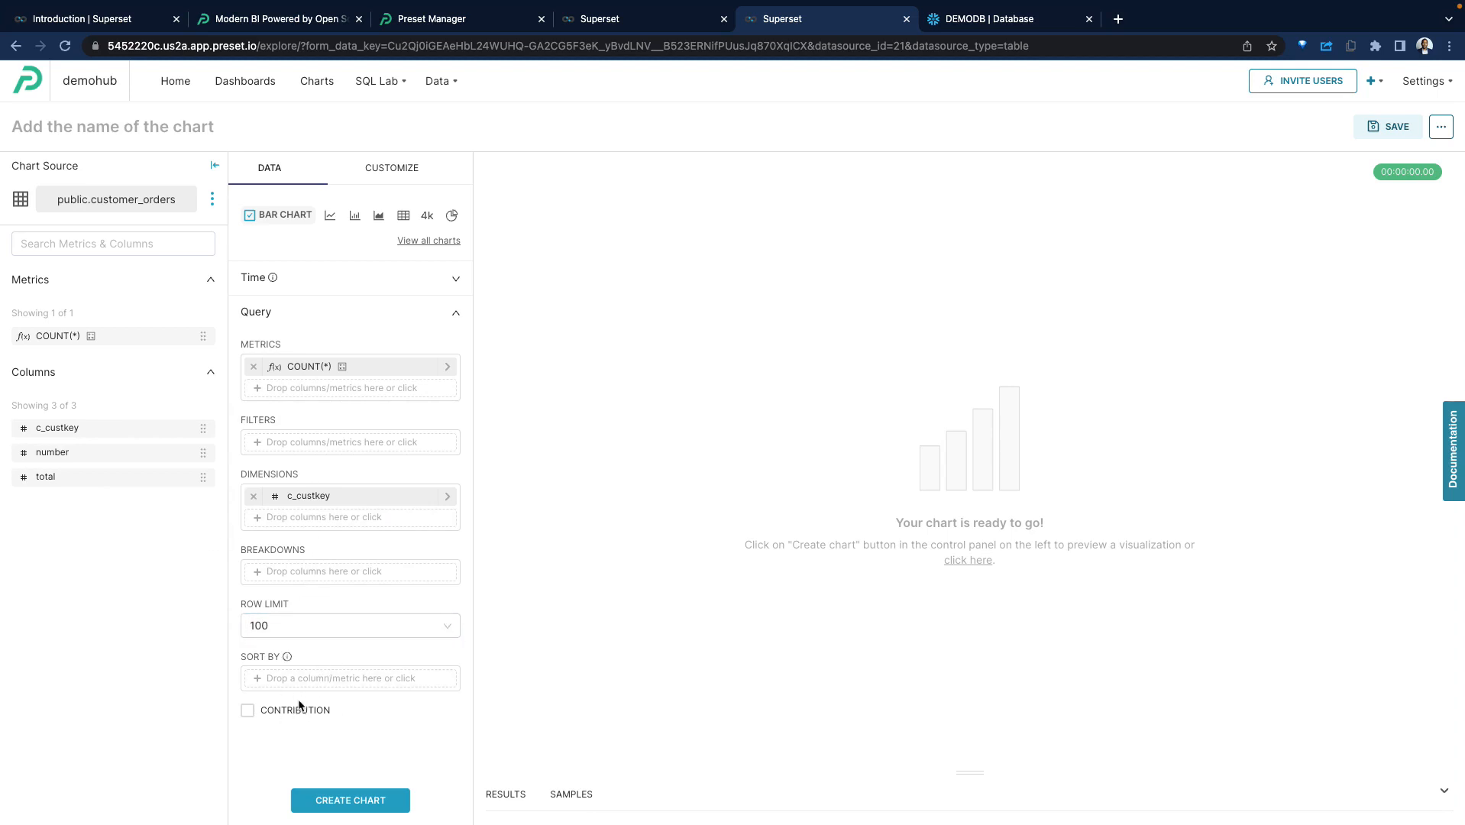
{"action": "left_click", "coordinate": [369, 806]}
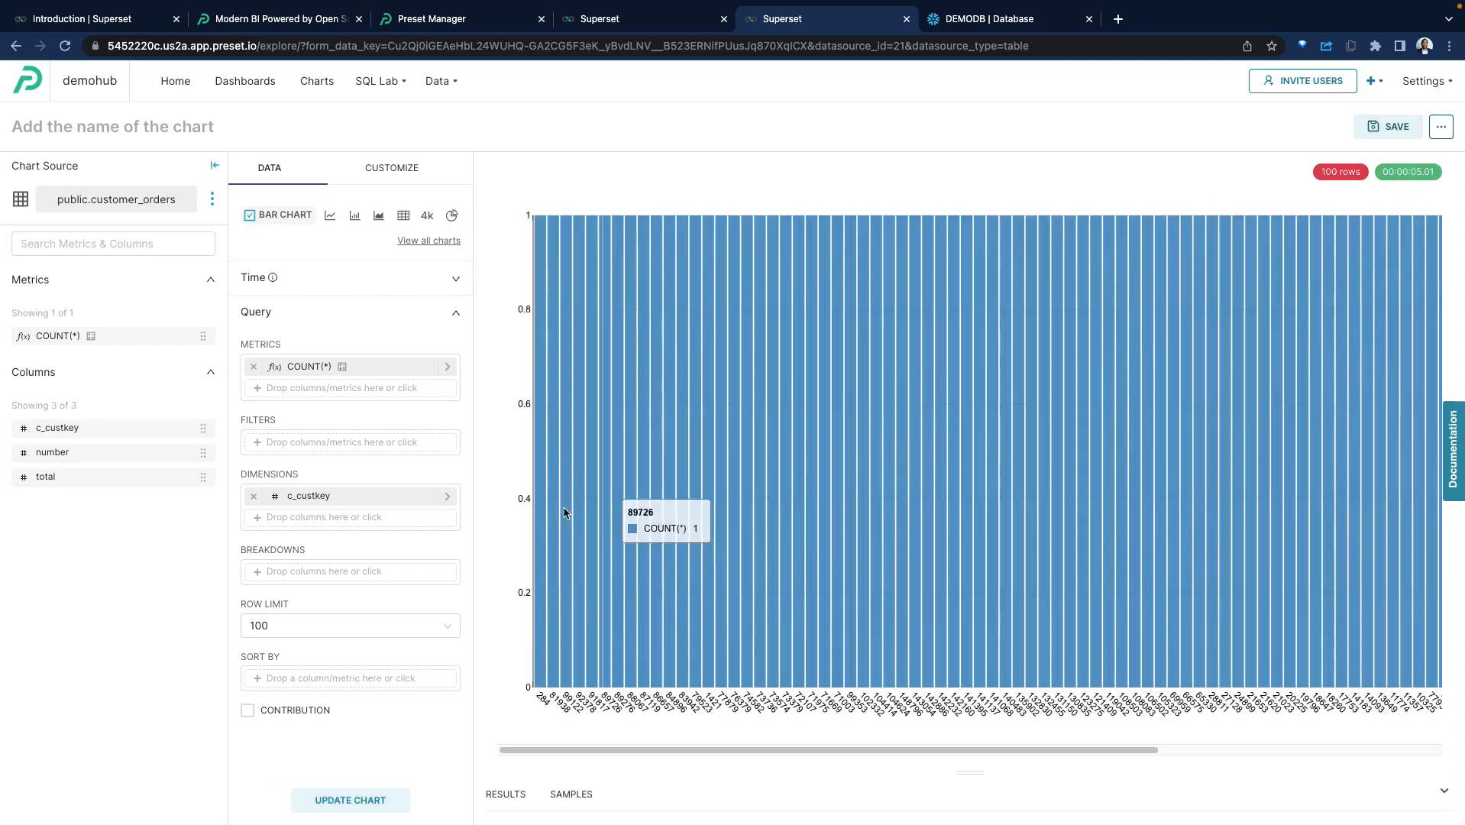
{"action": "left_click_drag", "start_coordinate": [678, 750], "coordinate": [530, 716]}
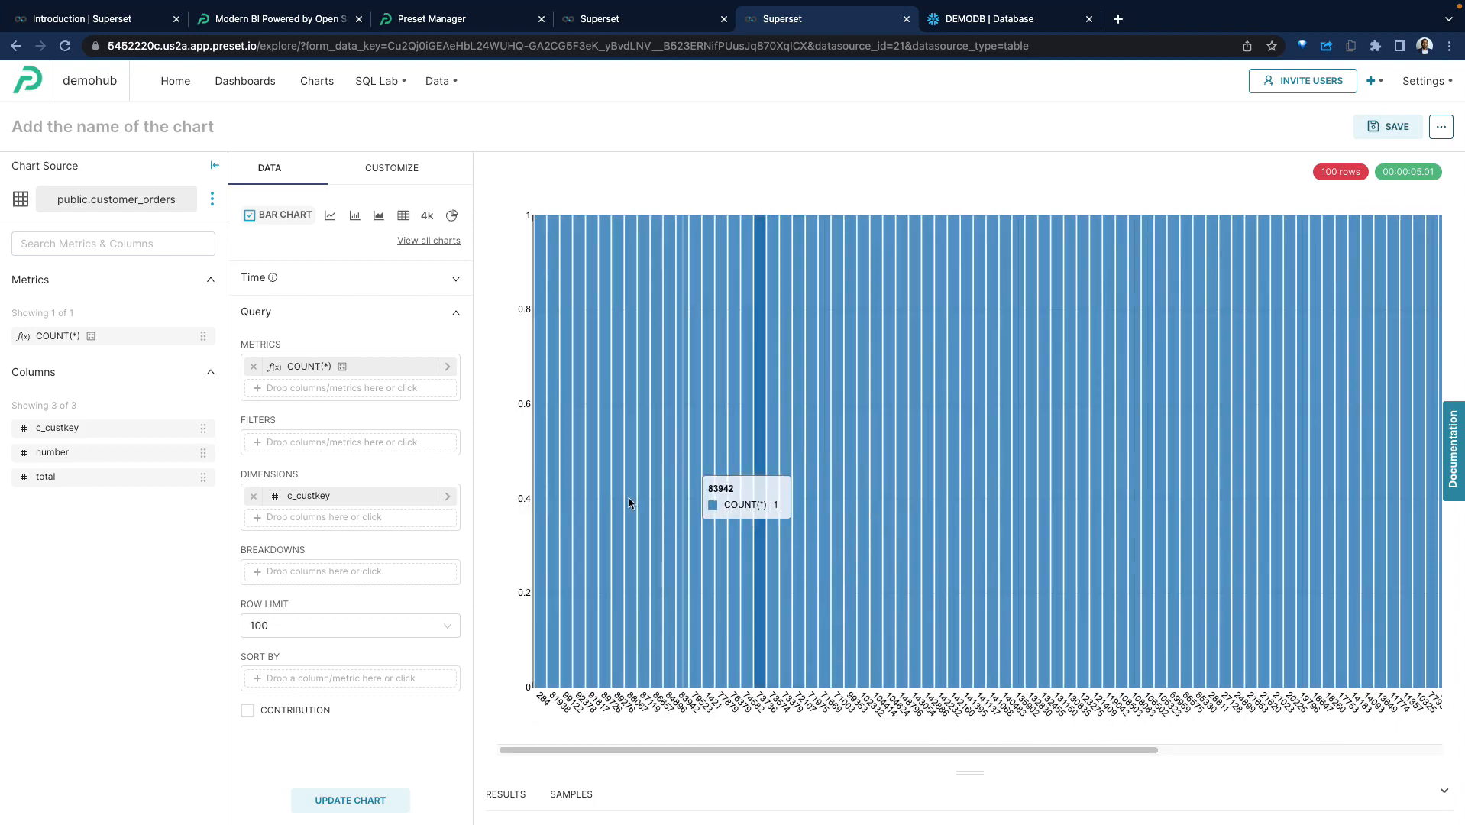
Switch the chart to a time-series type and then to a Table of COUNT(*) by c_custkey.
{"action": "left_click", "coordinate": [331, 216]}
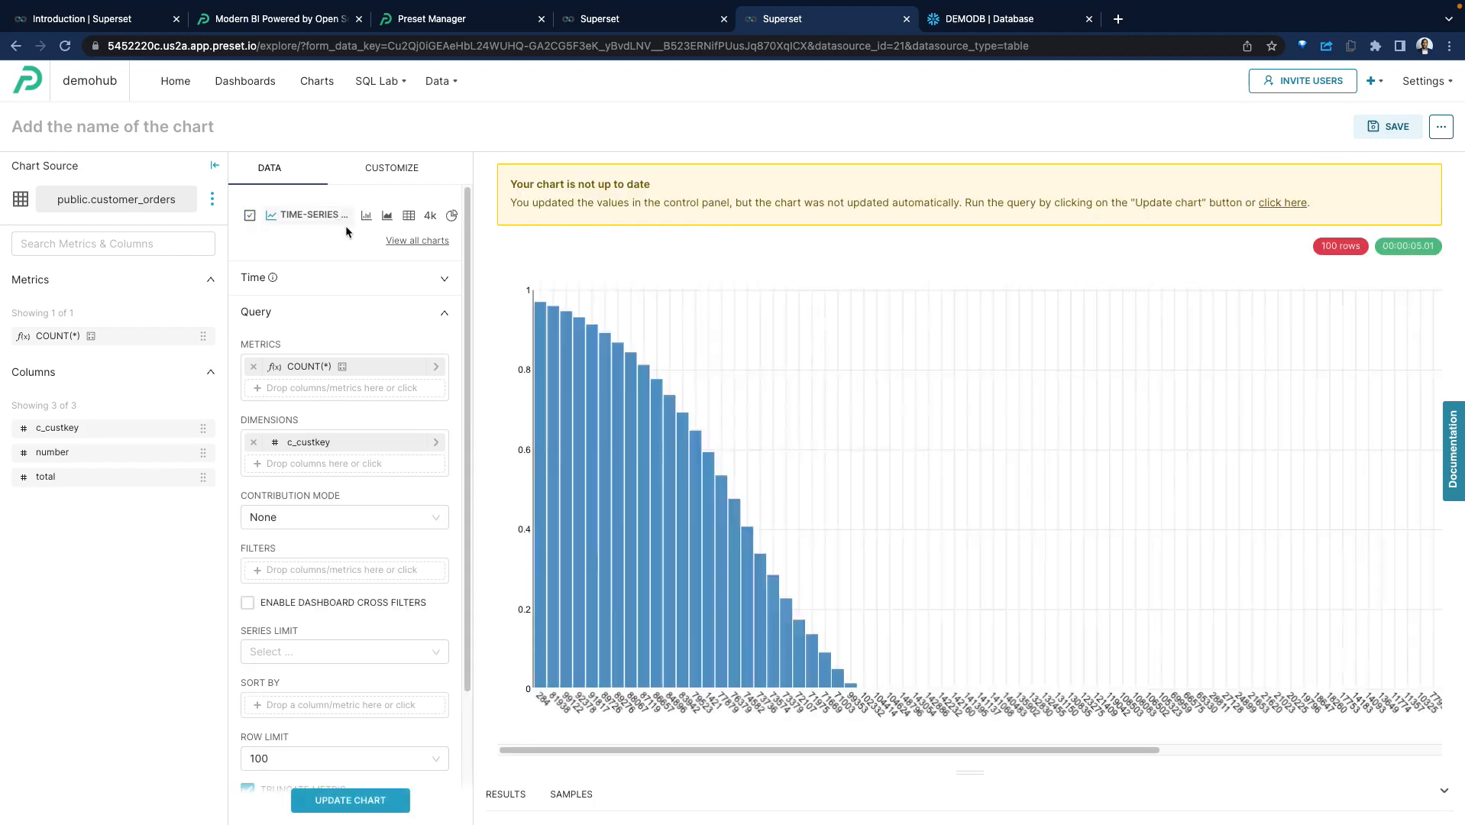
{"action": "left_click", "coordinate": [404, 215]}
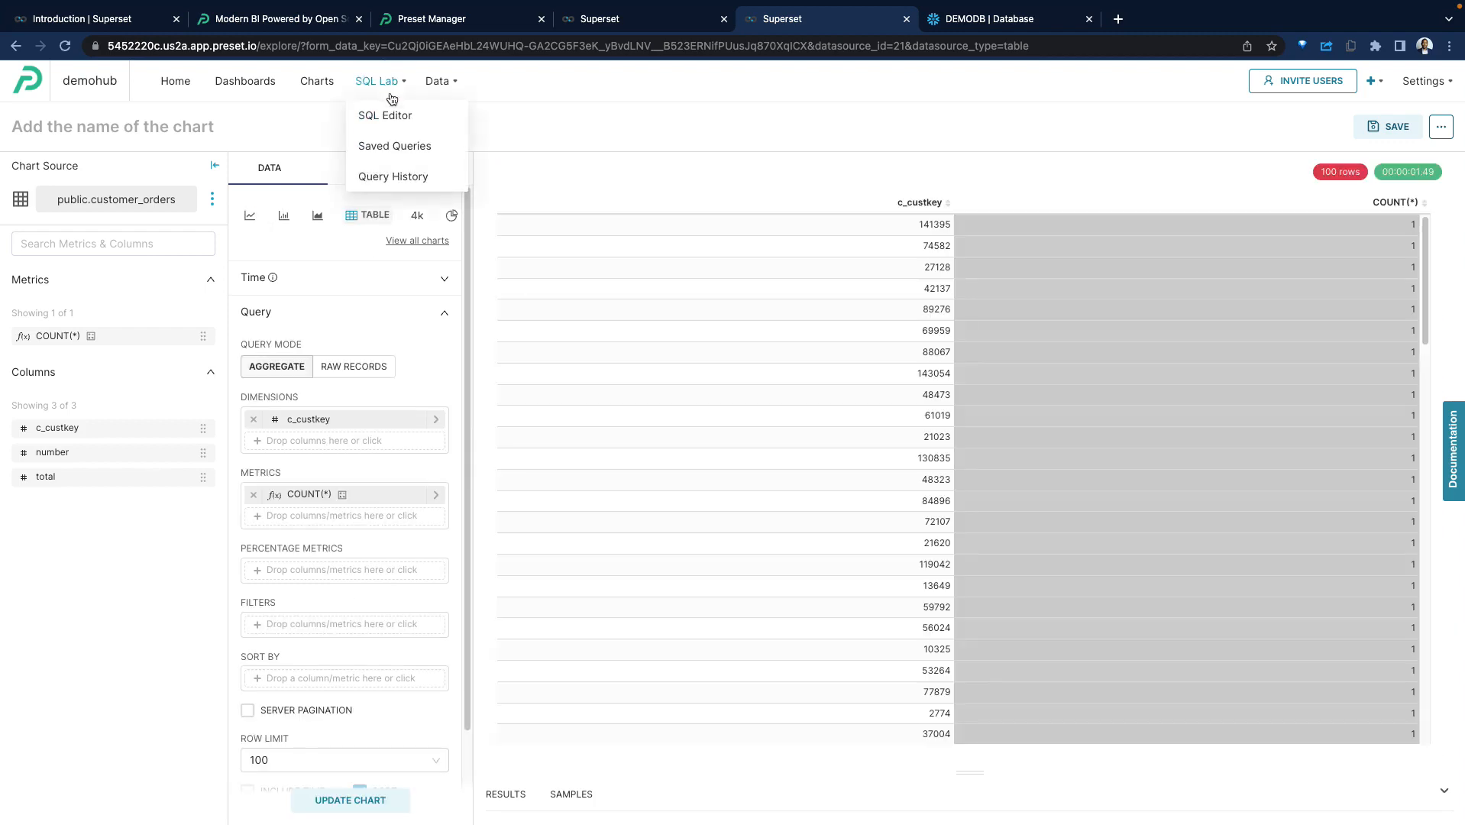
Open the SQL Editor and set the database to Snowflake, the schema to public and the table schema to customer_orders.
{"action": "left_click", "coordinate": [394, 113]}
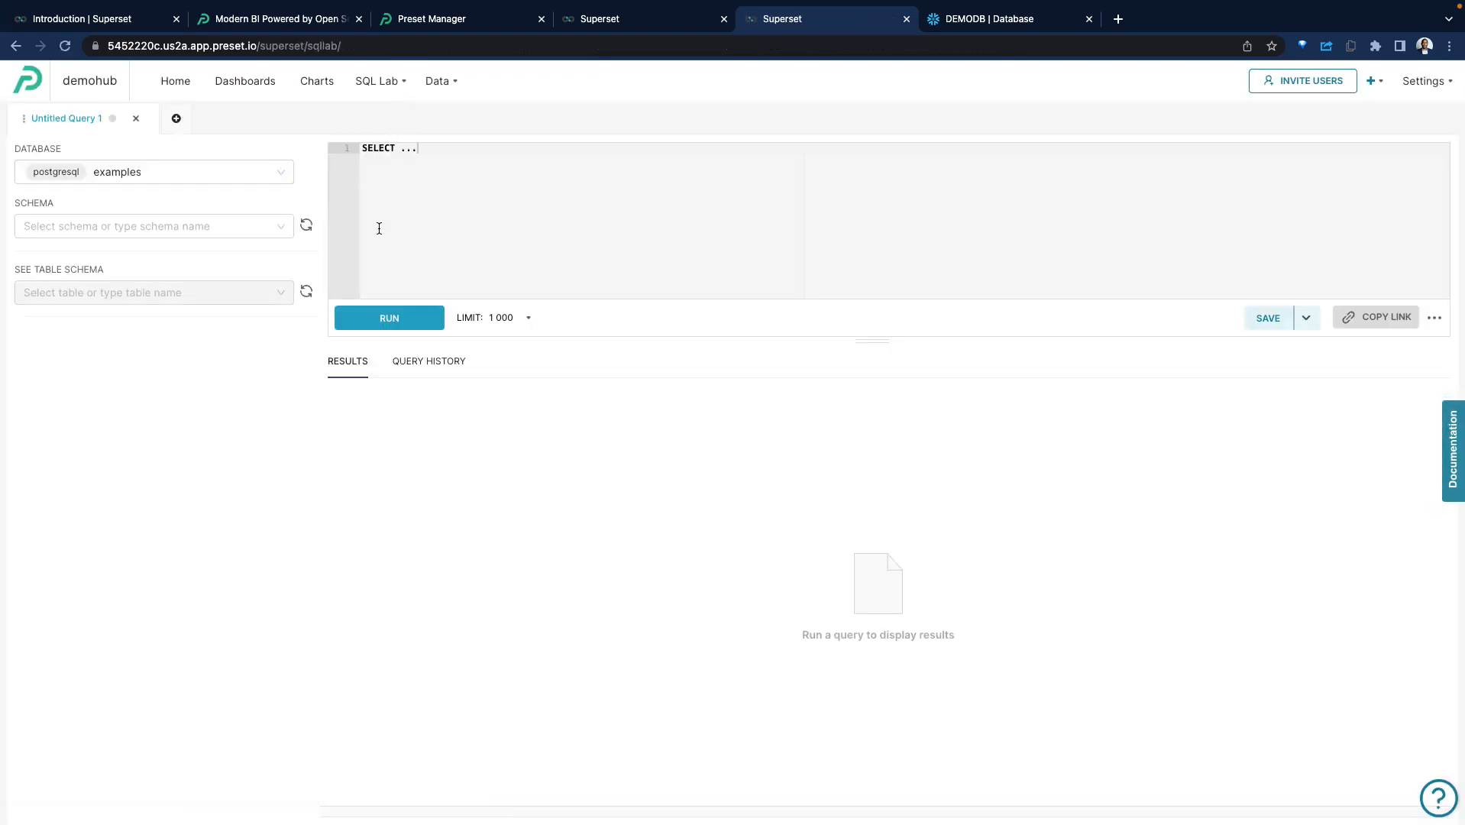
{"action": "left_click", "coordinate": [205, 171]}
{"action": "left_click", "coordinate": [123, 227]}
{"action": "left_click", "coordinate": [135, 225]}
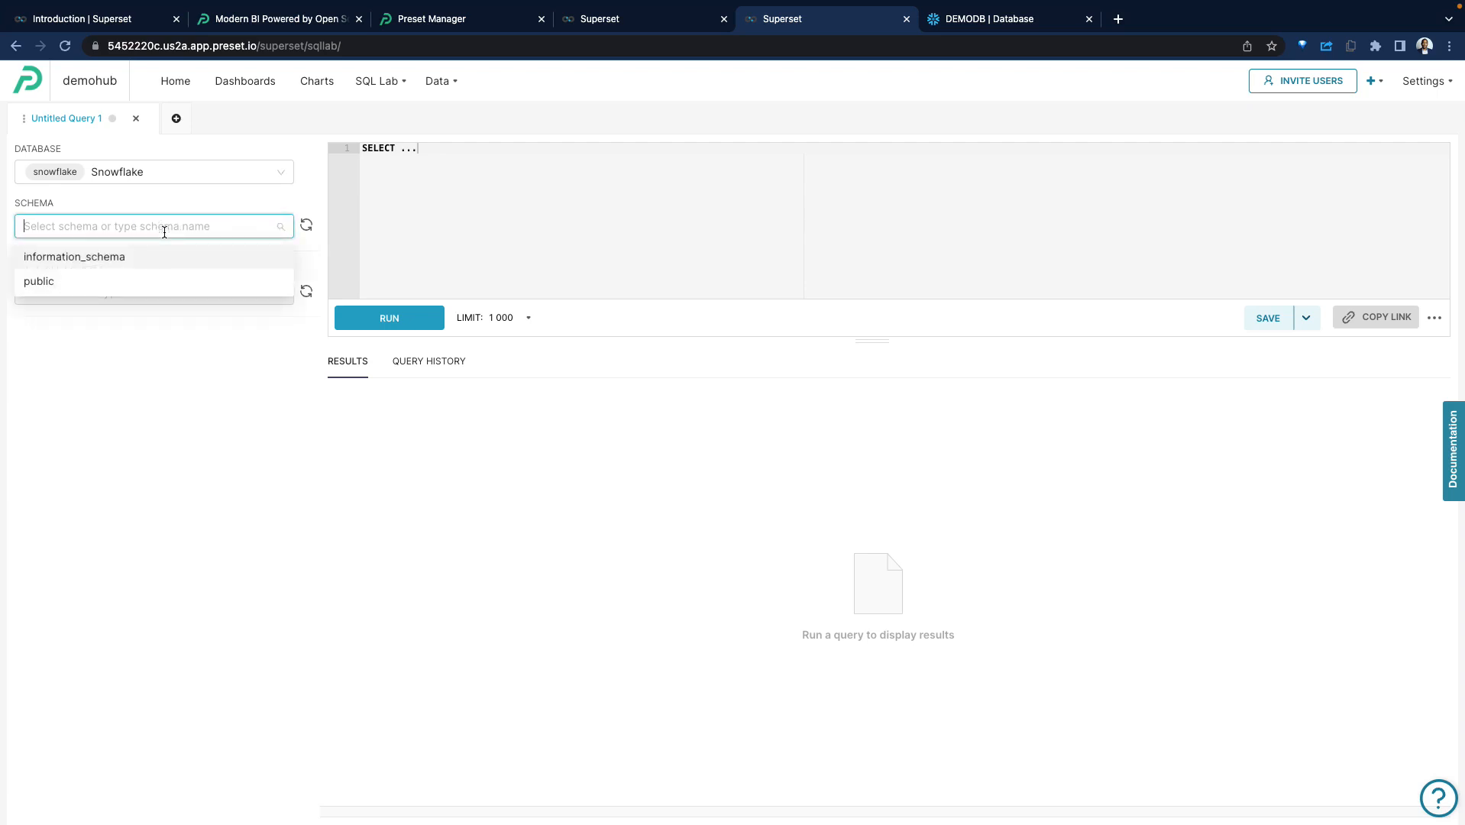
{"action": "left_click", "coordinate": [130, 279]}
{"action": "left_click", "coordinate": [148, 298]}
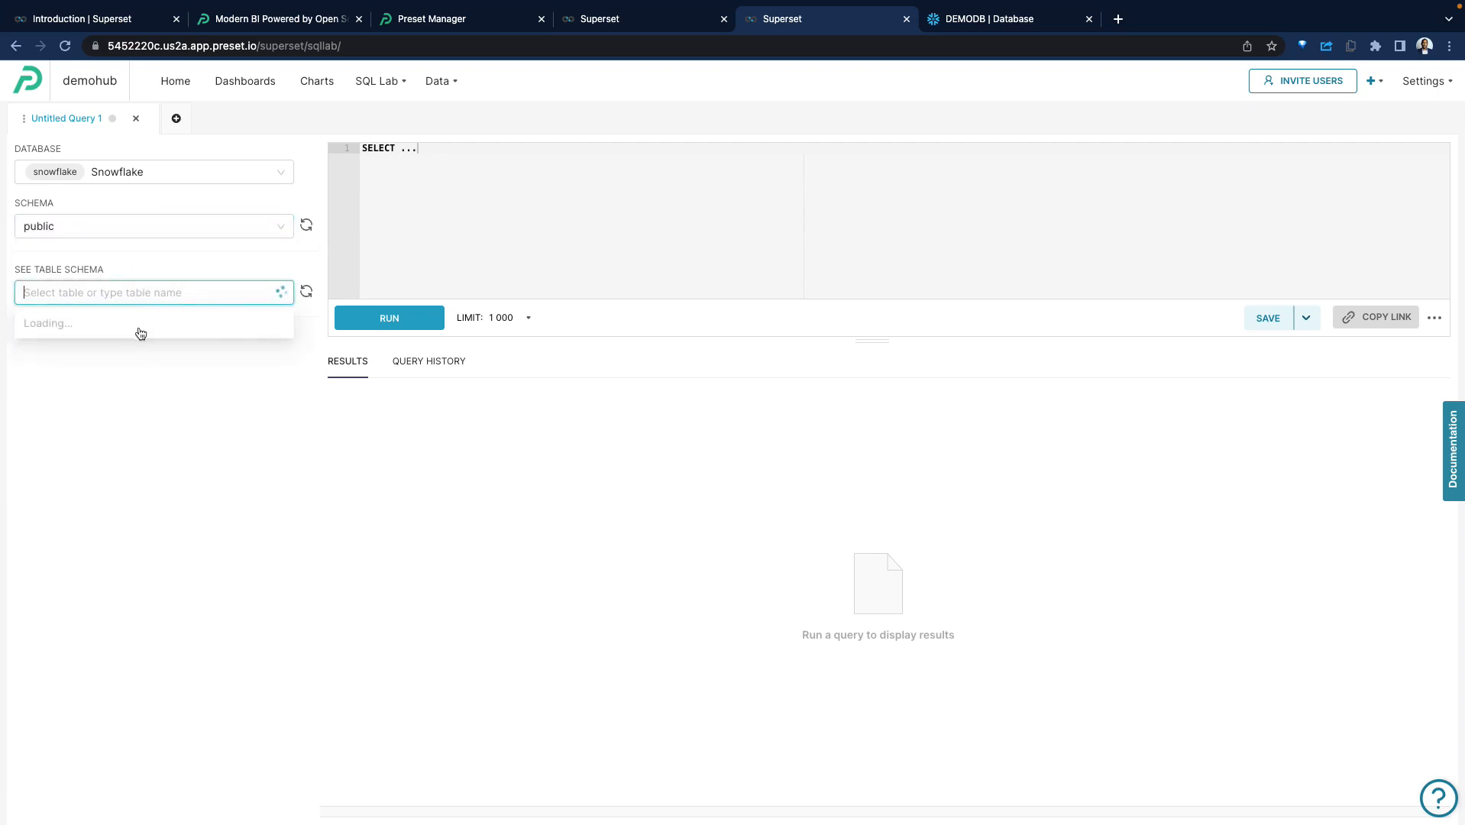
{"action": "left_click", "coordinate": [111, 397]}
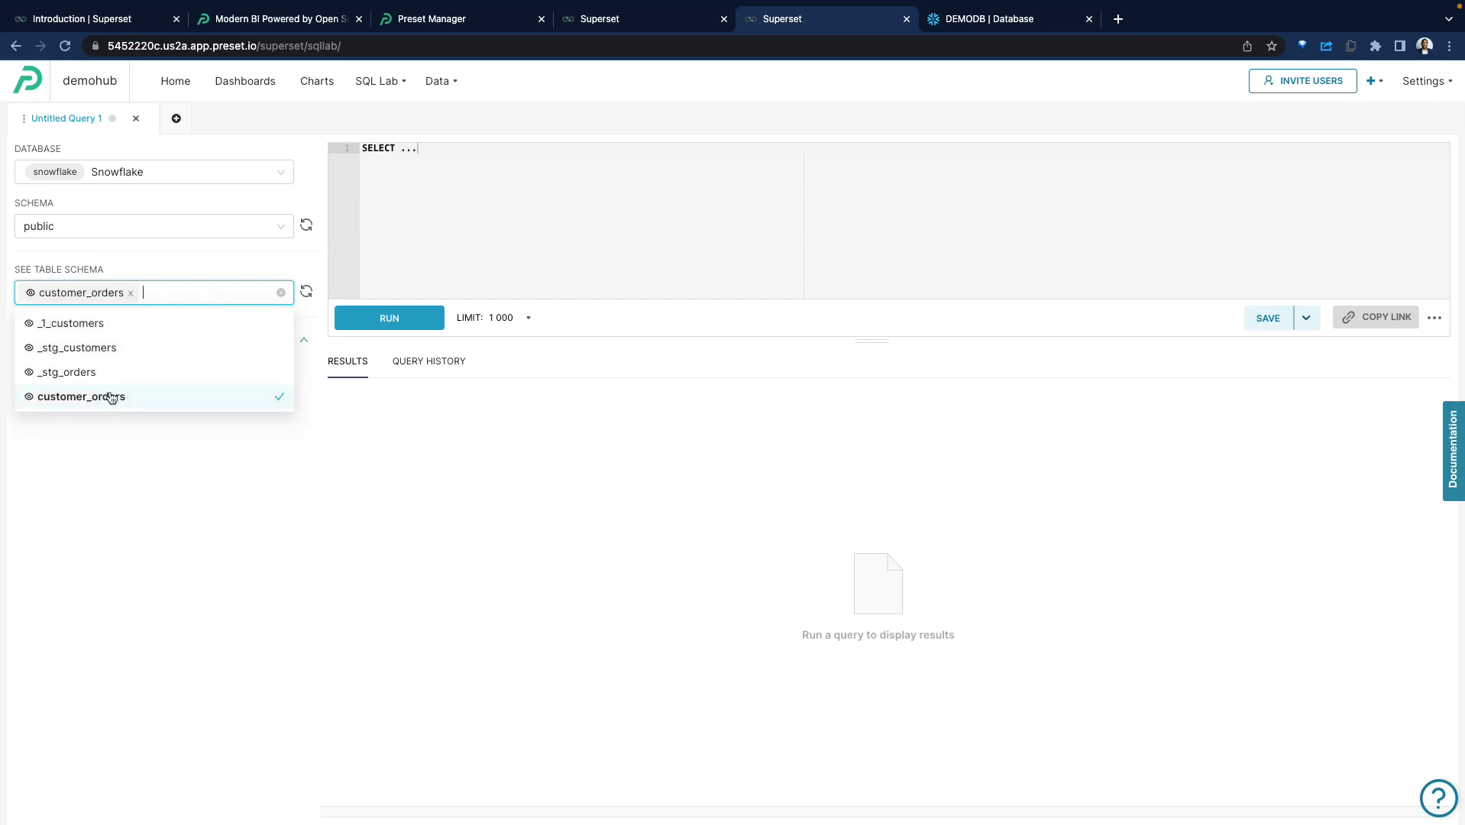
Write and run the query "SELECT * from customer_orders;" against the Snowflake database.
{"action": "left_click", "coordinate": [603, 176]}
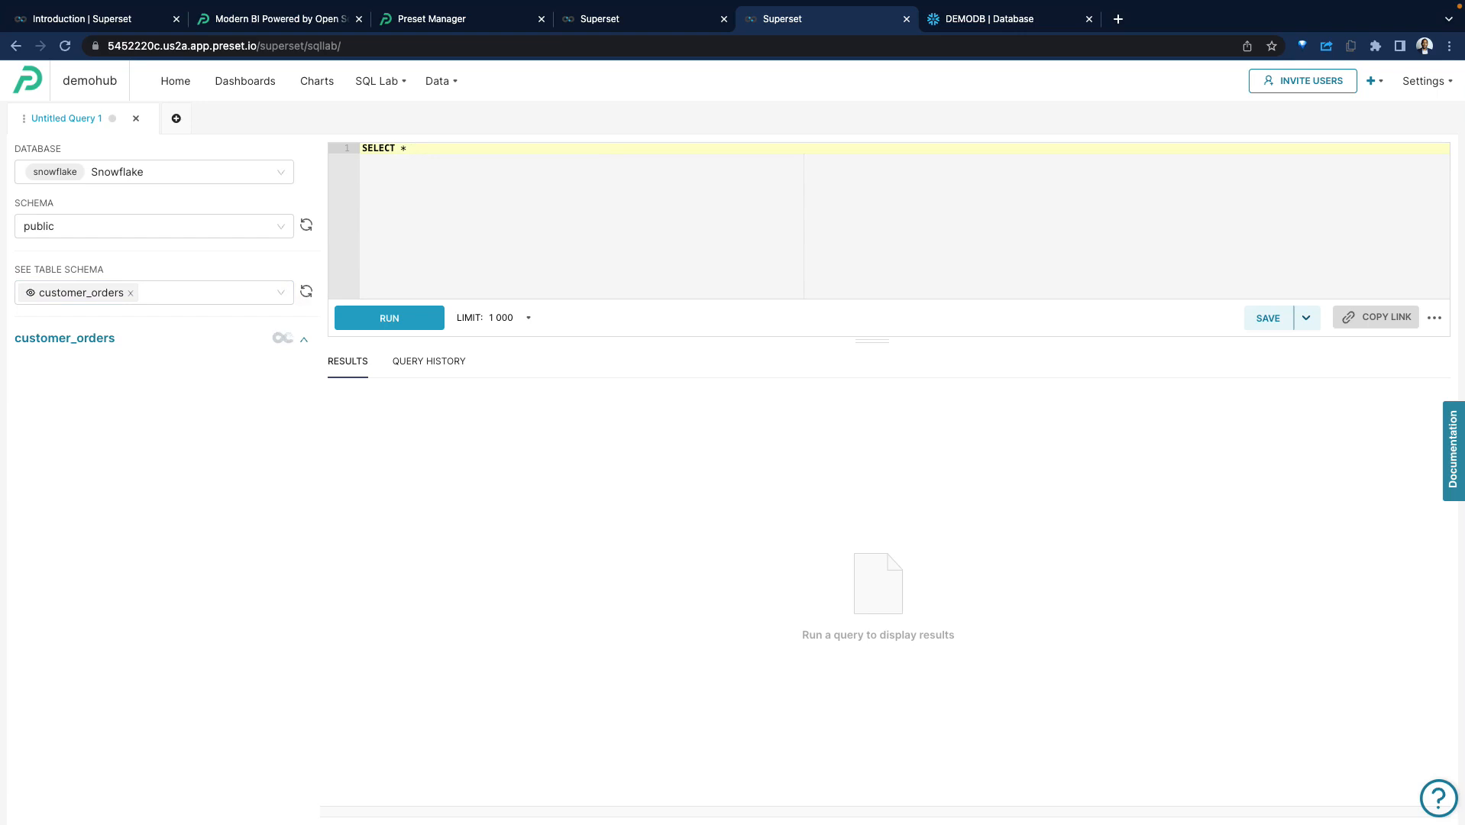
{"action": "type", "text": "SELECT * from"}
{"action": "double_click", "coordinate": [79, 340]}
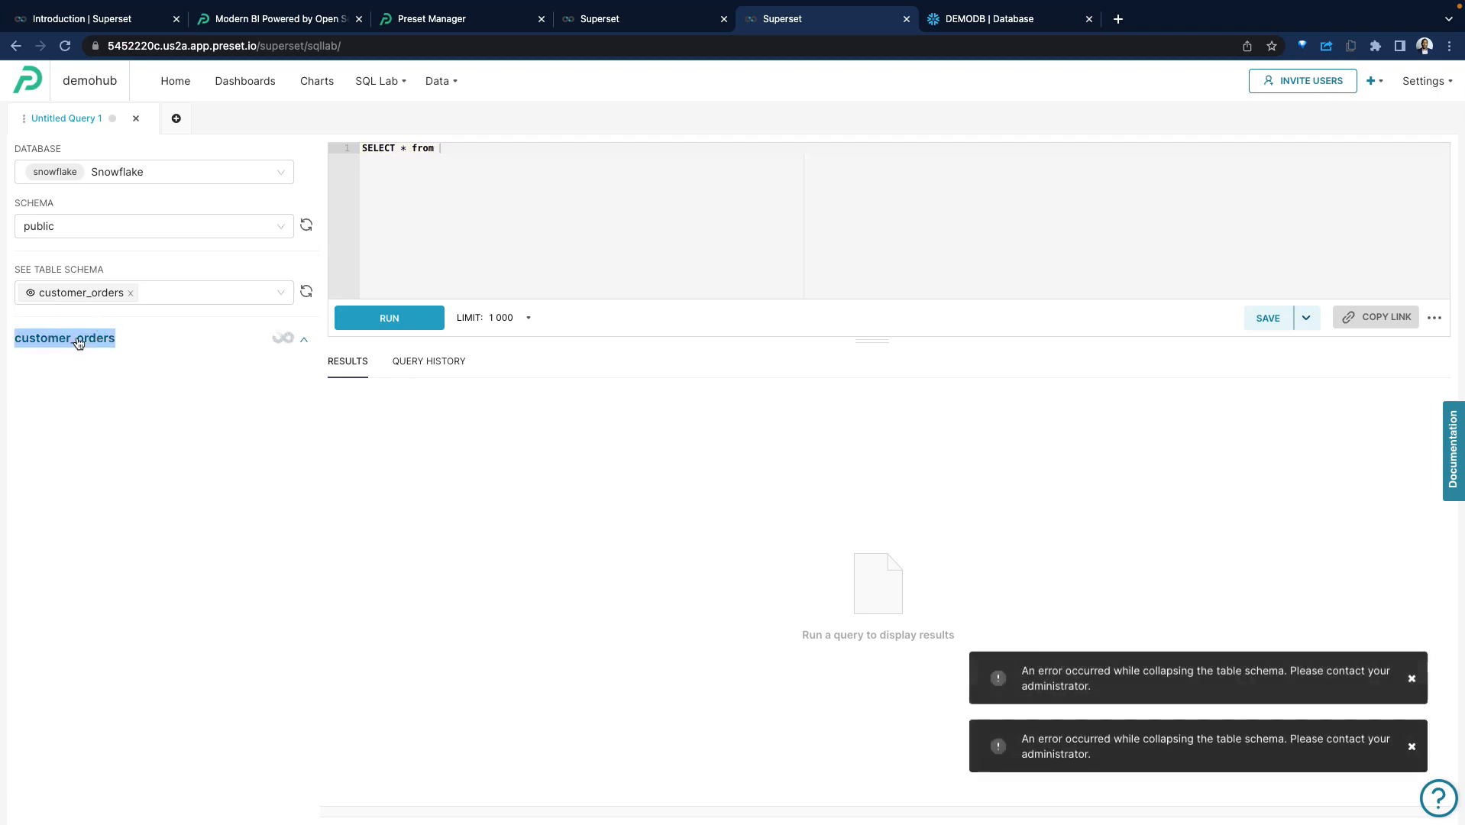
{"action": "left_click", "coordinate": [491, 147]}
{"action": "type", "text": "customer_orders "}
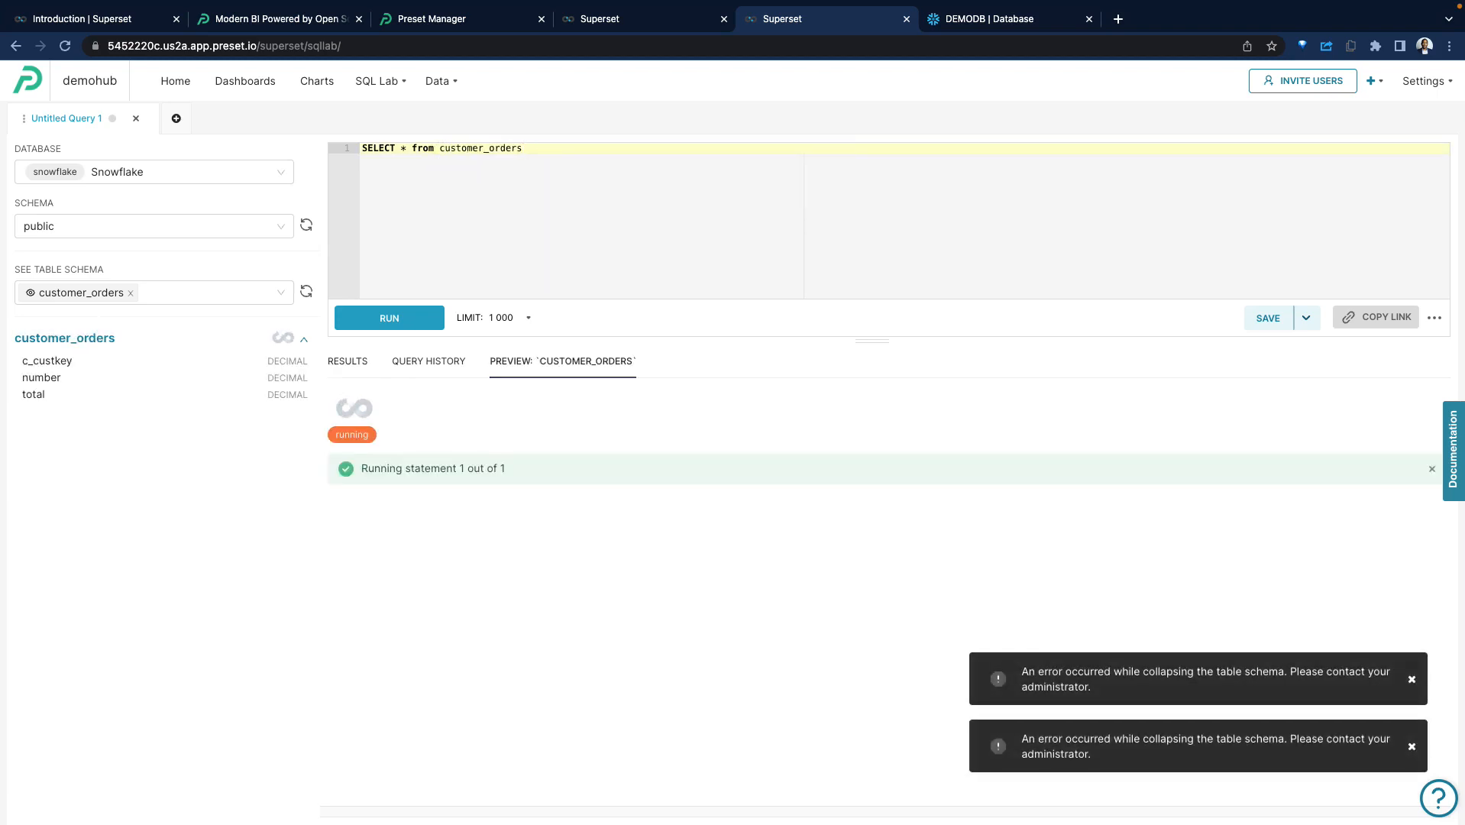
{"action": "type", "text": ";"}
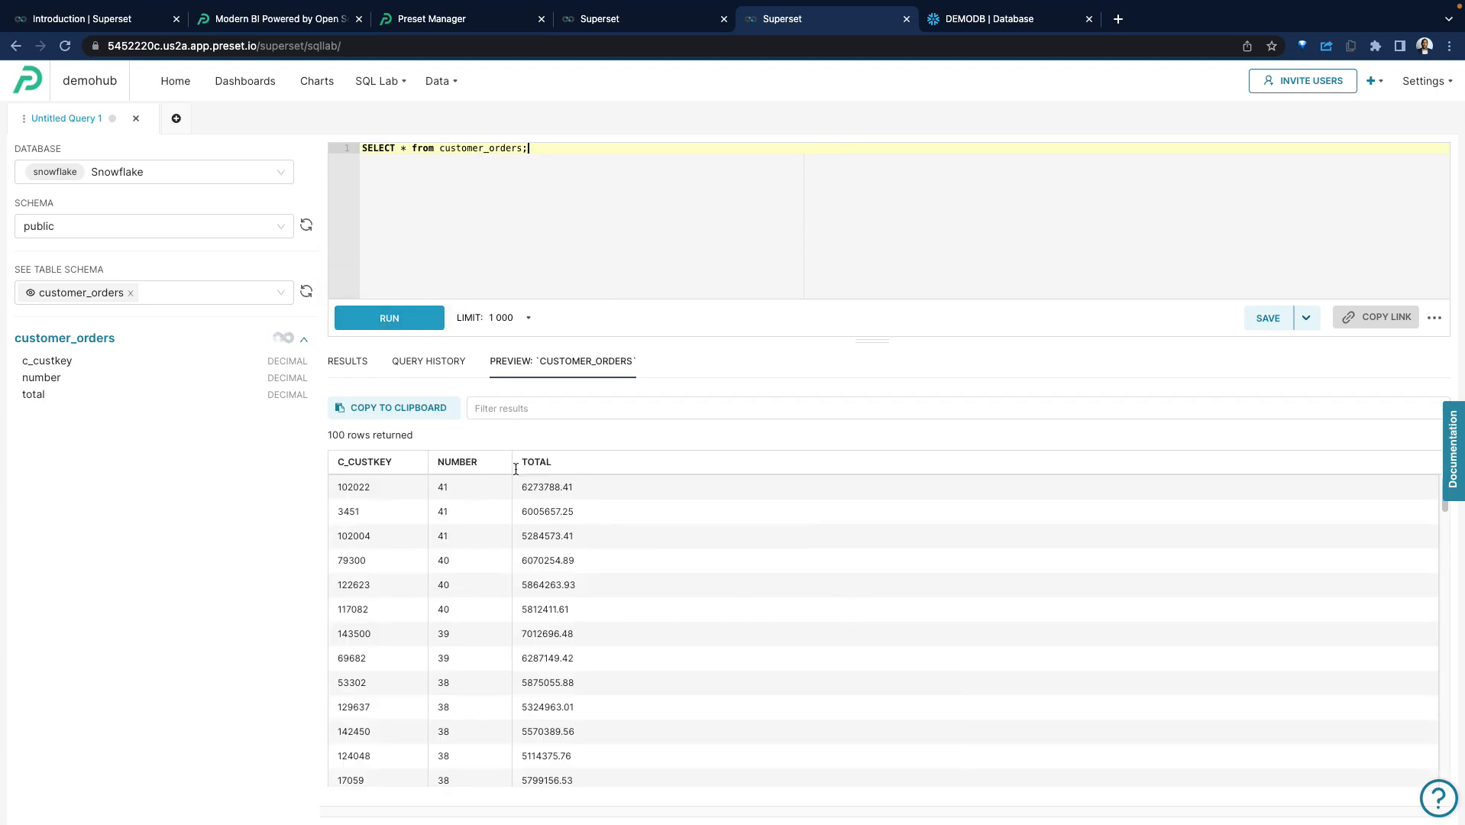
{"action": "key", "text": "ctrl+Return"}
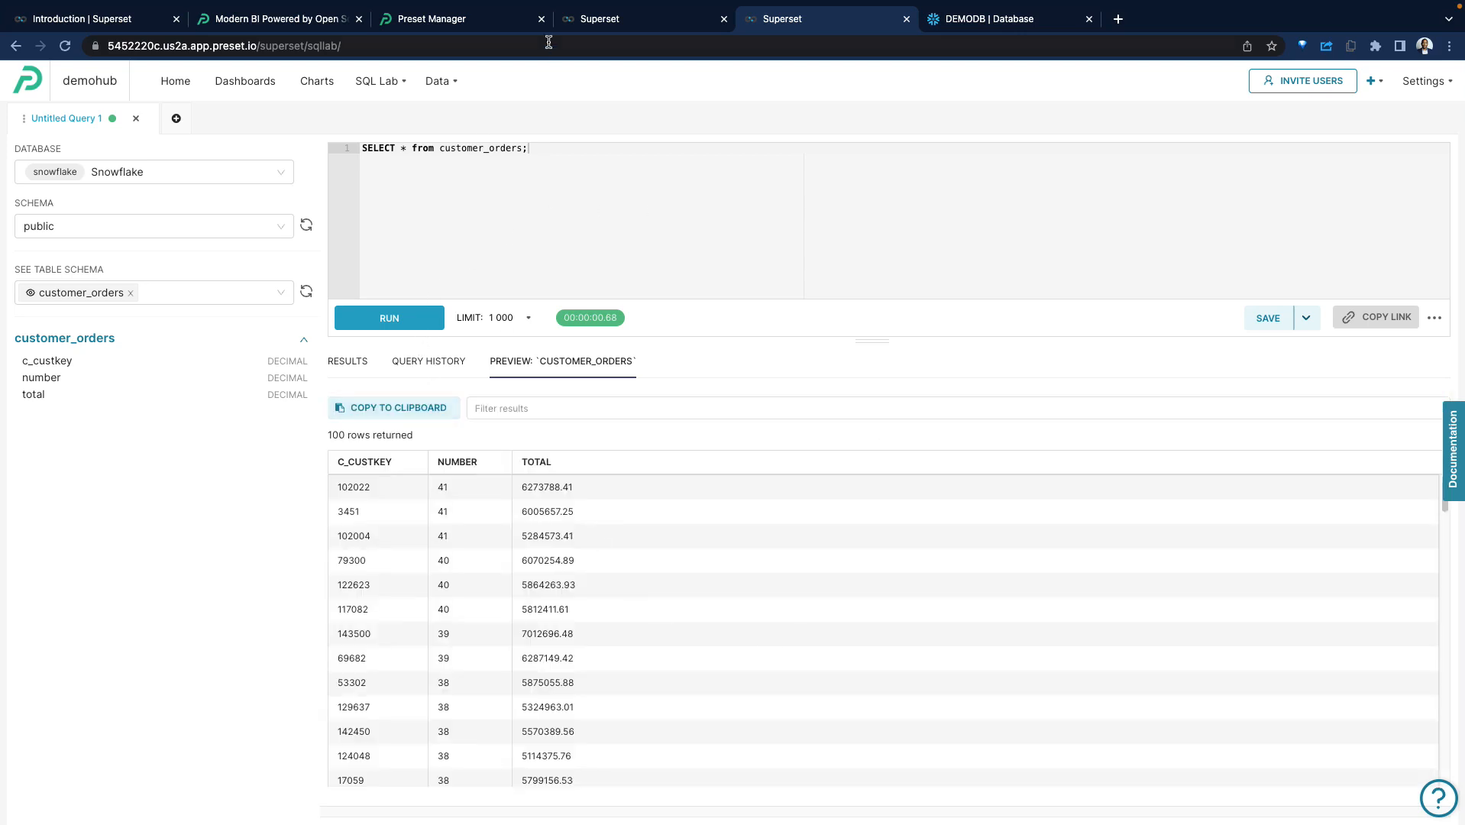
View the workspace's dashboards list, and revisit the Apache Superset homepage, Preset Manager and the workspace welcome page.
{"action": "left_click", "coordinate": [260, 91]}
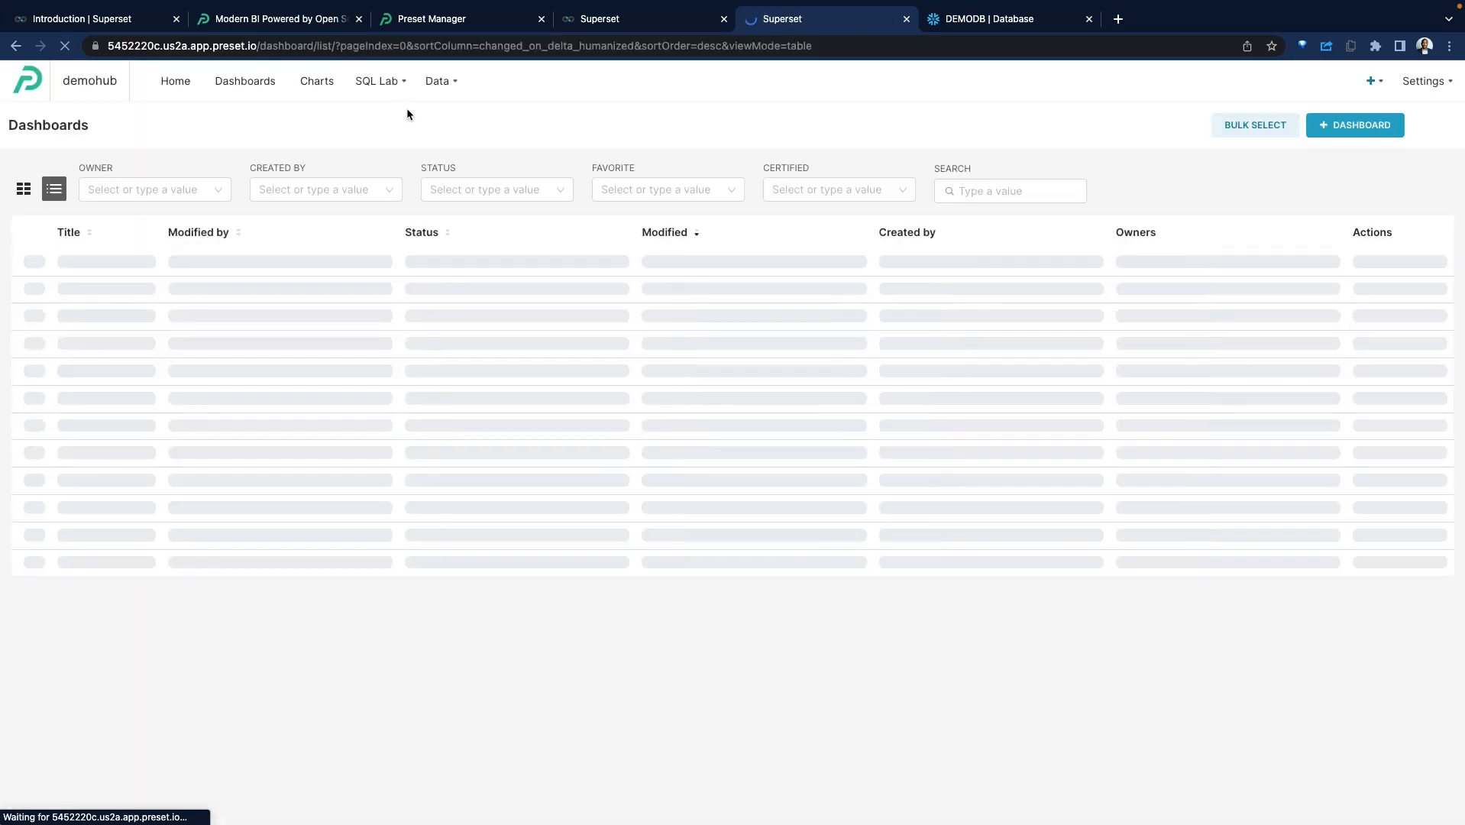
{"action": "mouse_move", "coordinate": [438, 91]}
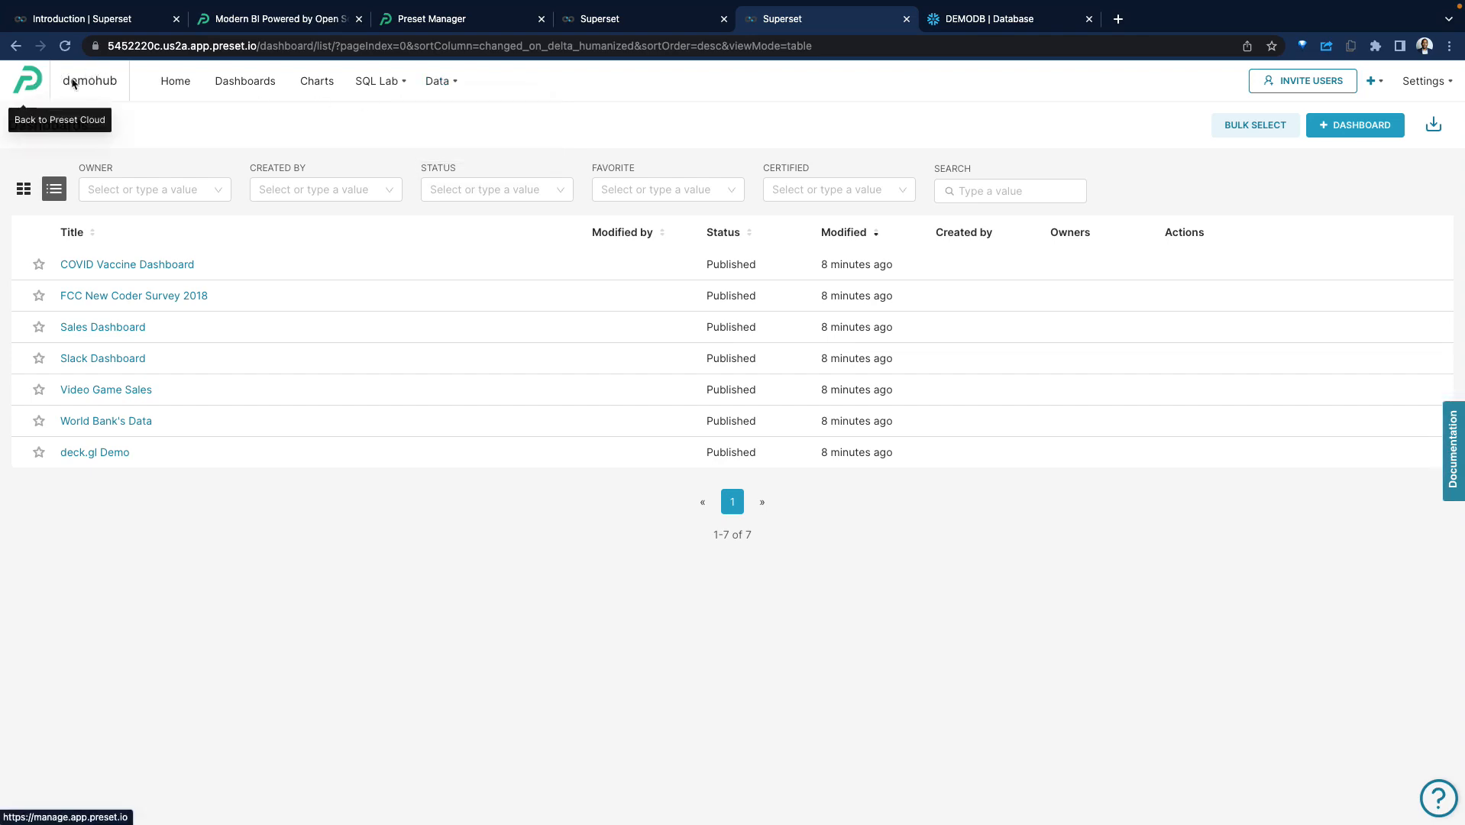
{"action": "left_click", "coordinate": [136, 26]}
{"action": "key", "text": "super+Left"}
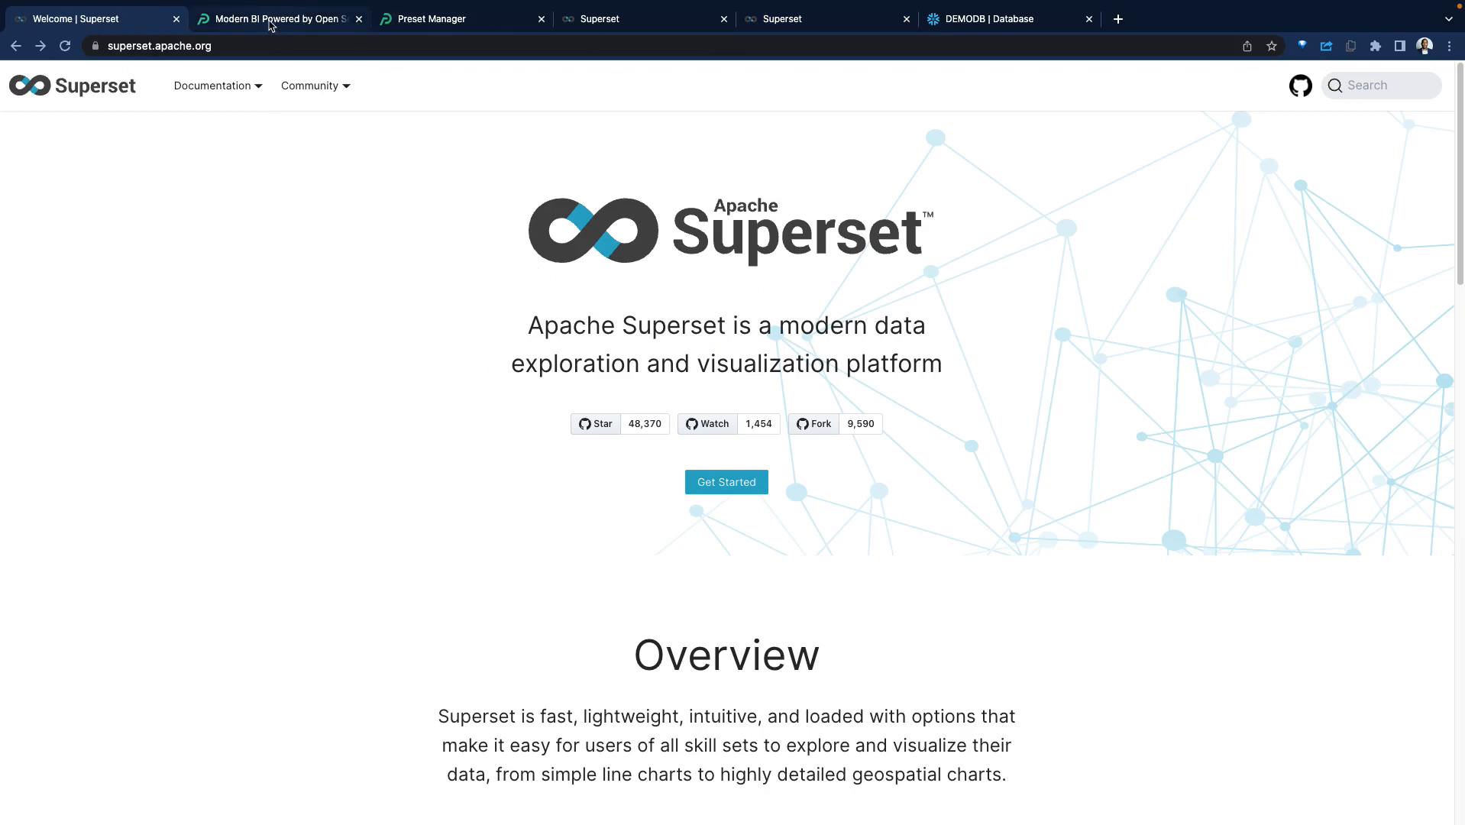
{"action": "left_click", "coordinate": [432, 21]}
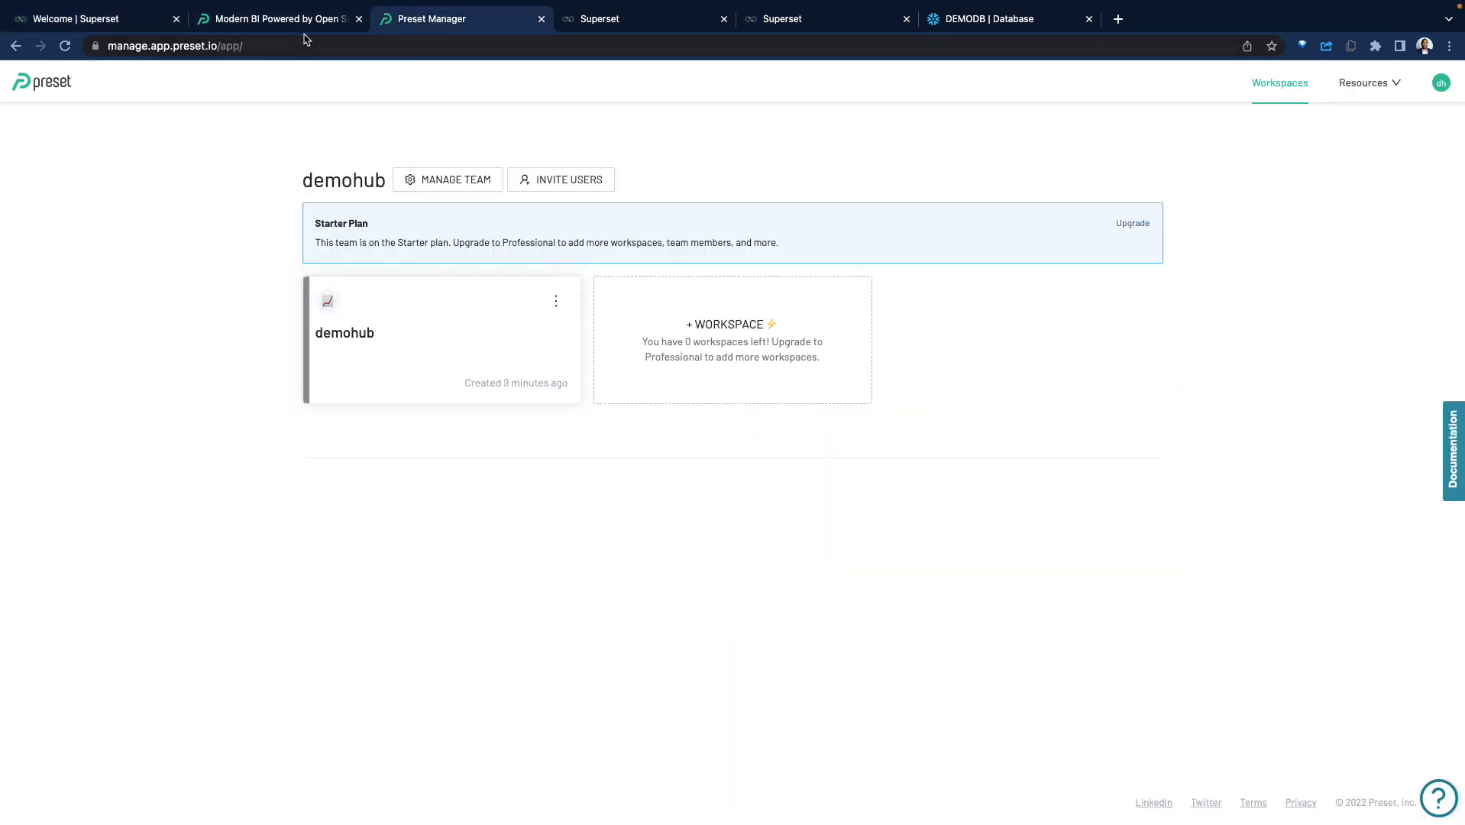
{"action": "left_click", "coordinate": [600, 18]}
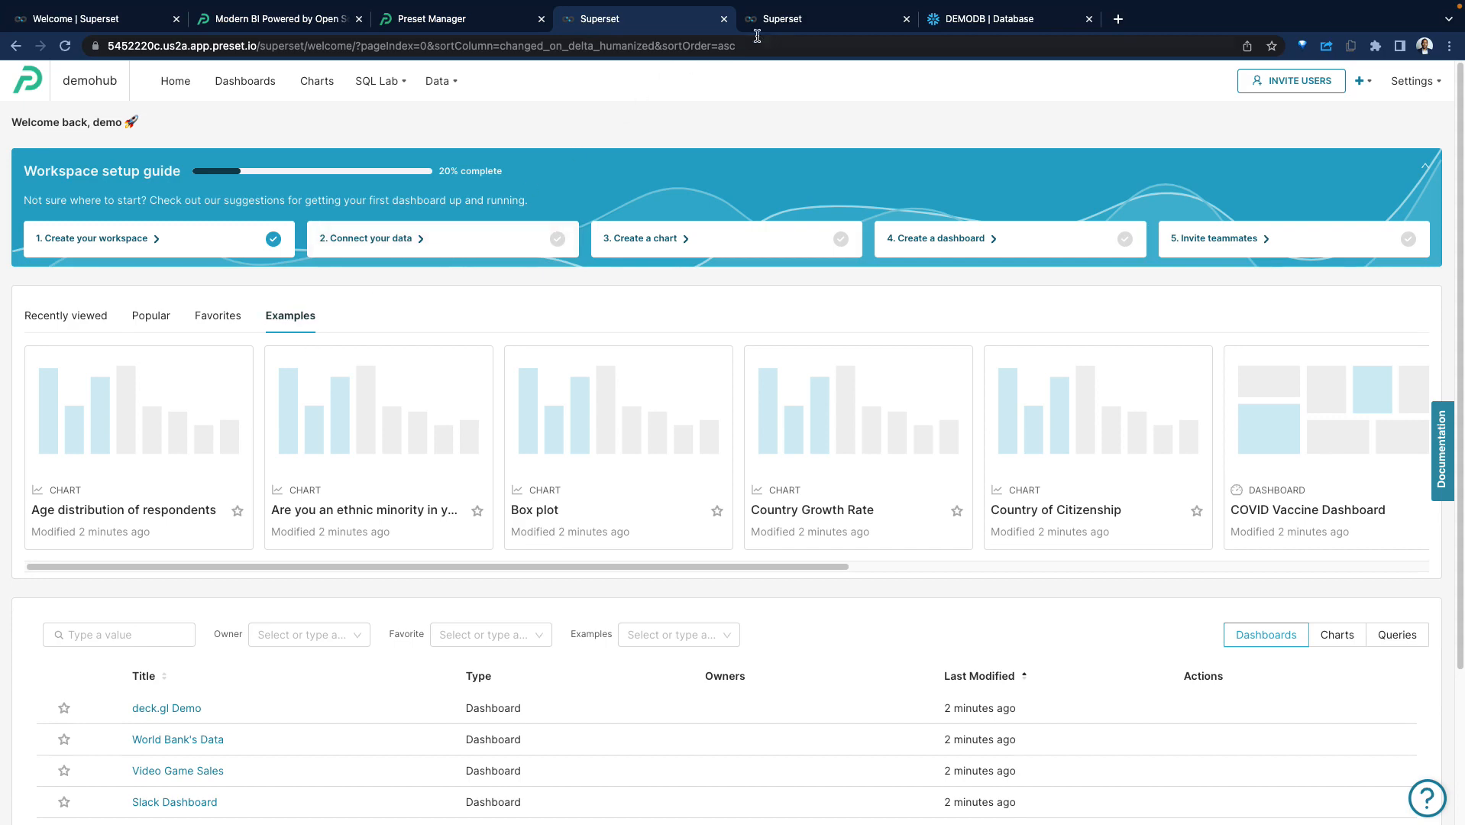
{"action": "left_click", "coordinate": [775, 20]}
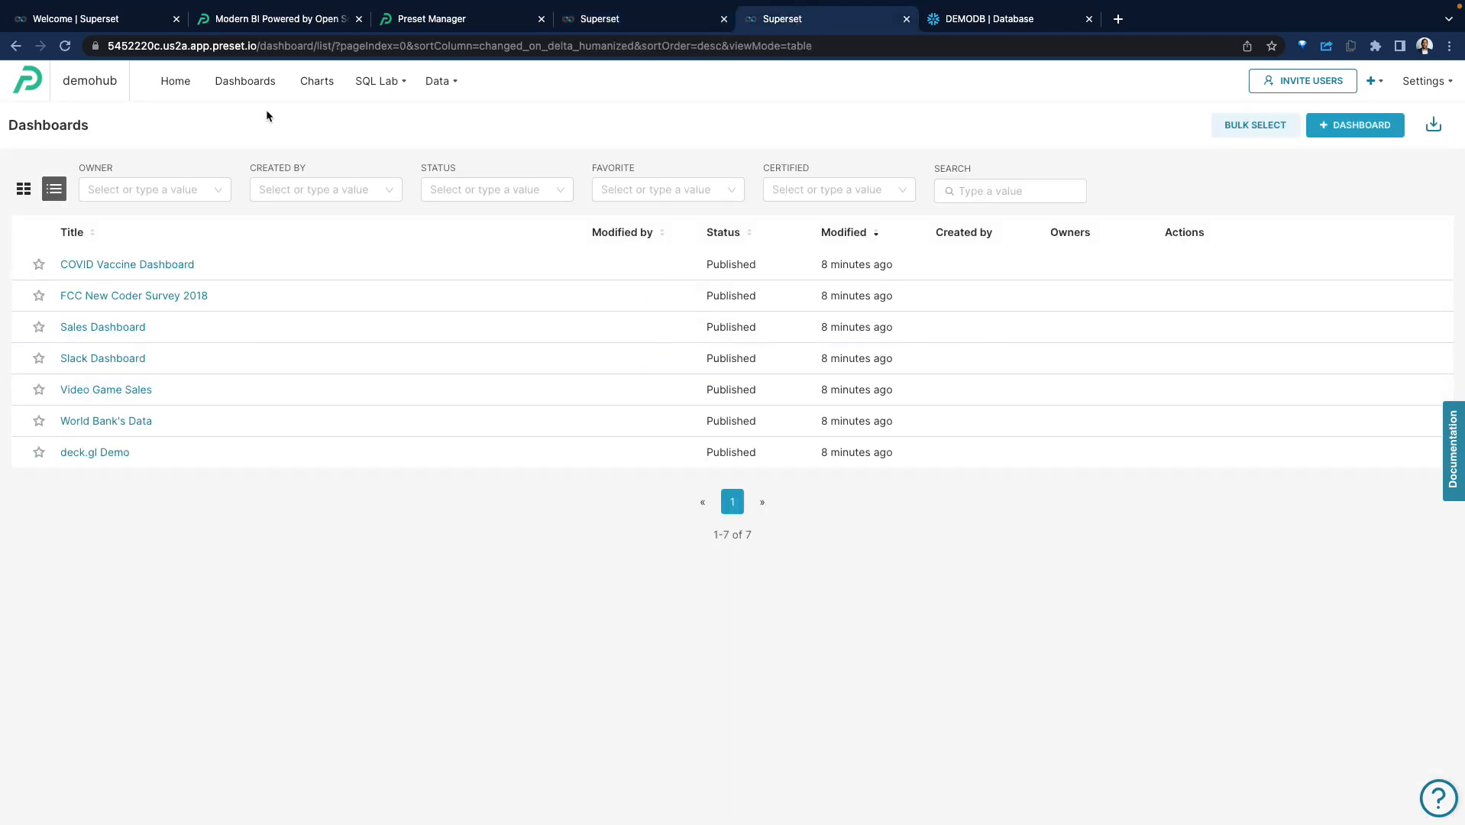
Look over the workspace's Home and Charts pages and return to the dashboards list.
{"action": "left_click", "coordinate": [175, 81]}
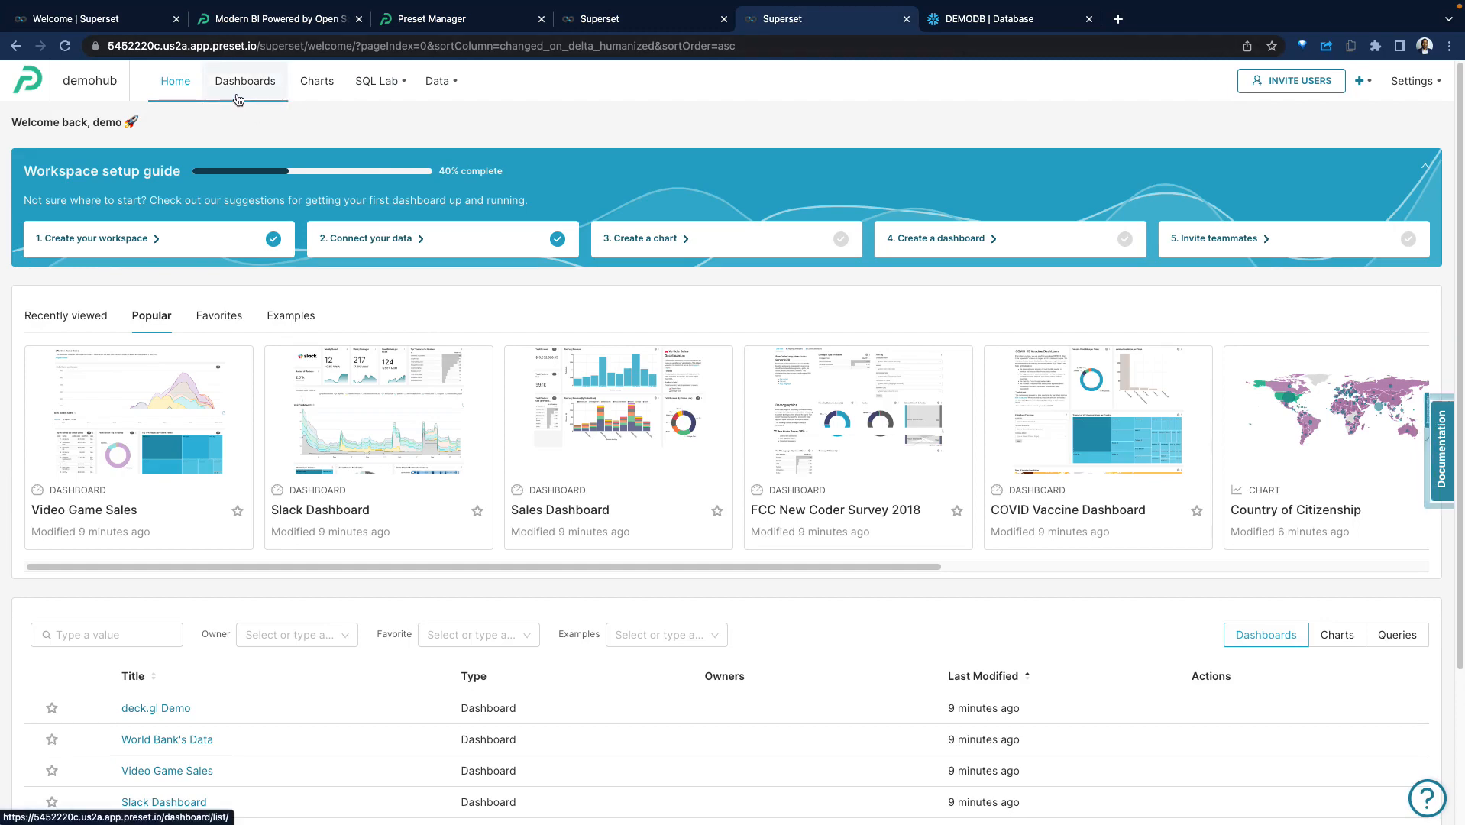
{"action": "left_click", "coordinate": [242, 97]}
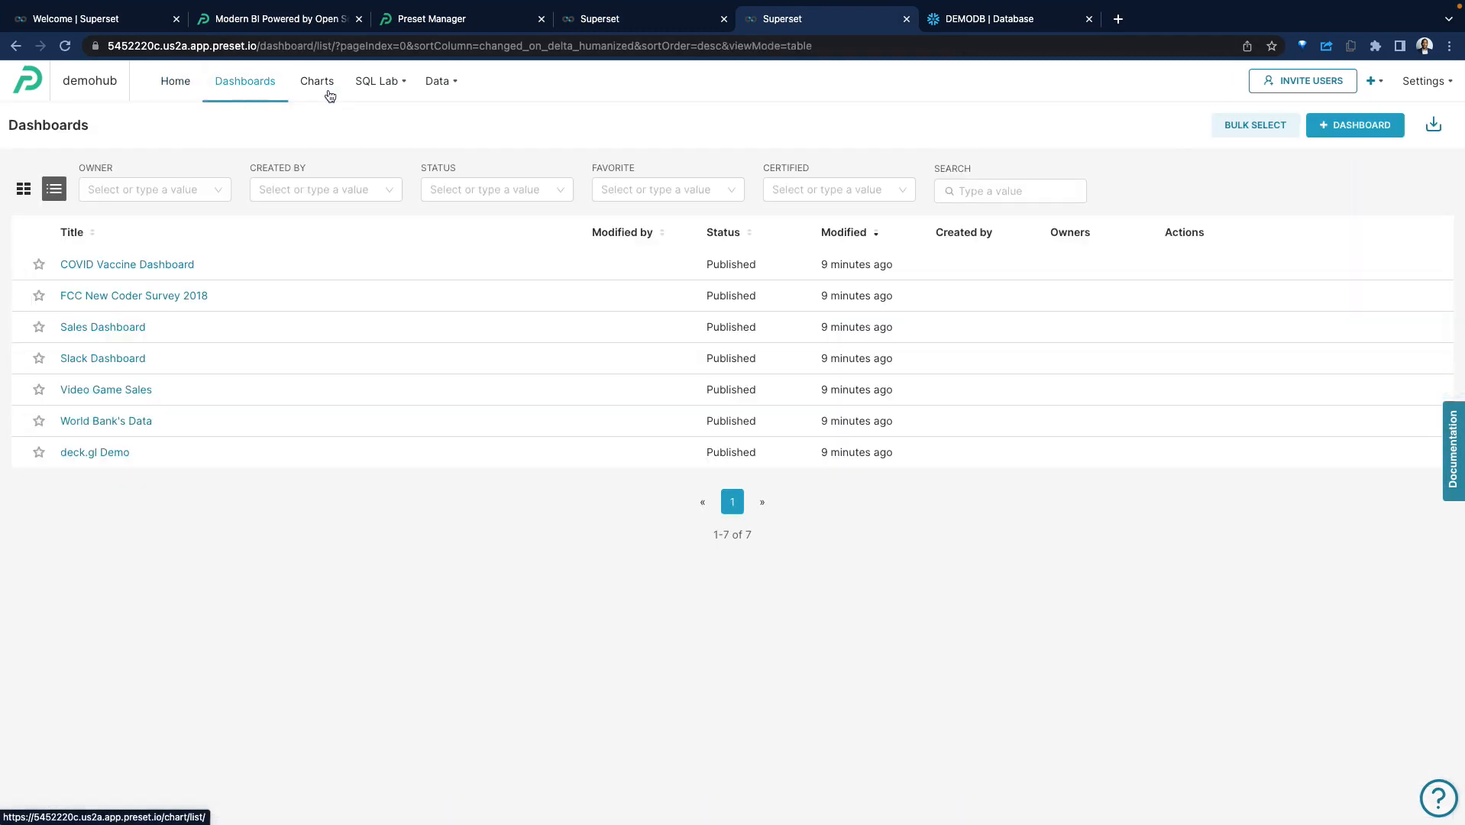
{"action": "left_click", "coordinate": [314, 90]}
{"action": "left_click", "coordinate": [239, 90]}
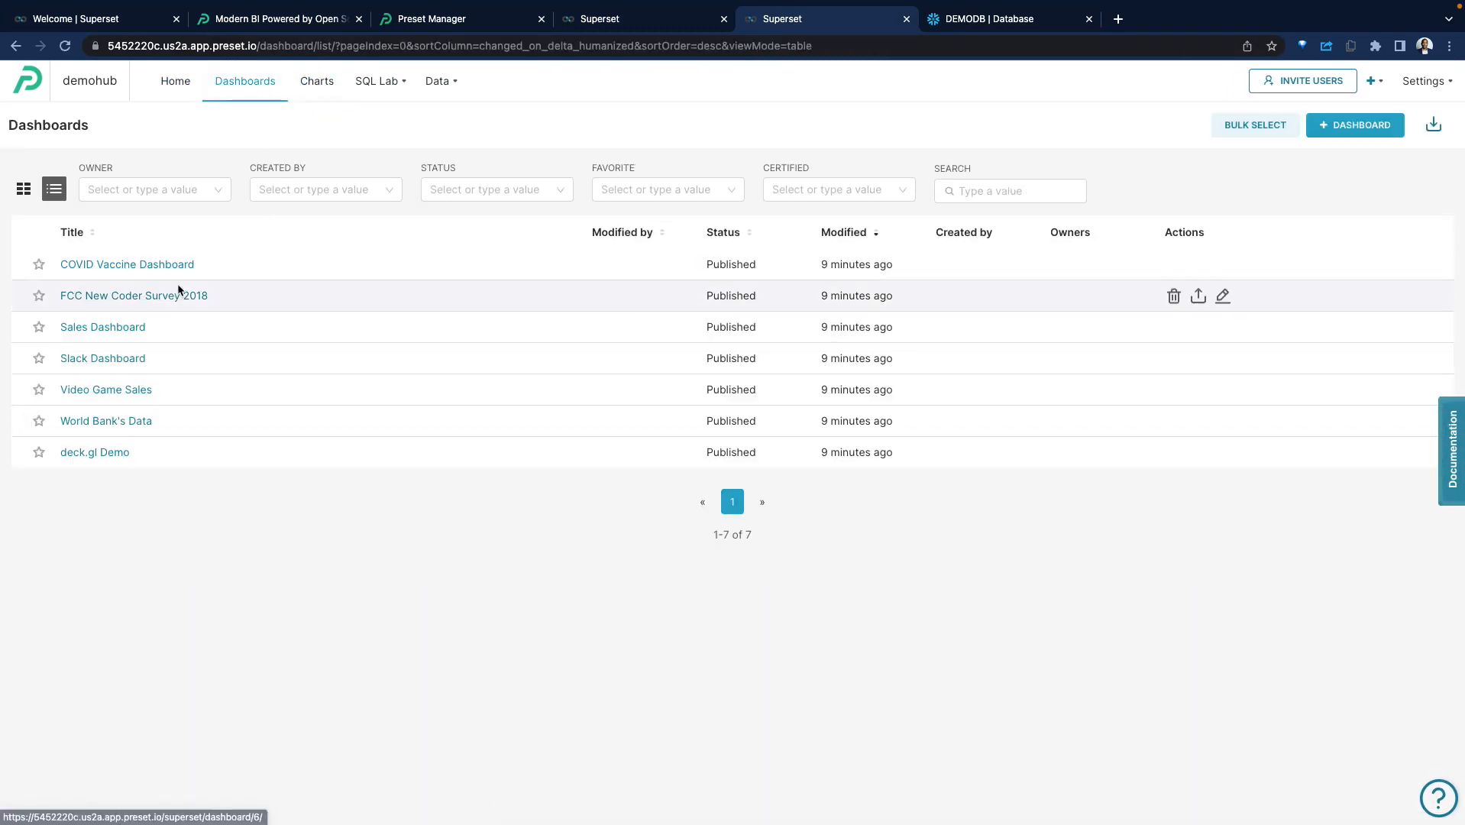
Open the COVID Vaccine Dashboard and look through its phase charts, country treemap and map of vaccine candidates.
{"action": "left_click", "coordinate": [168, 265]}
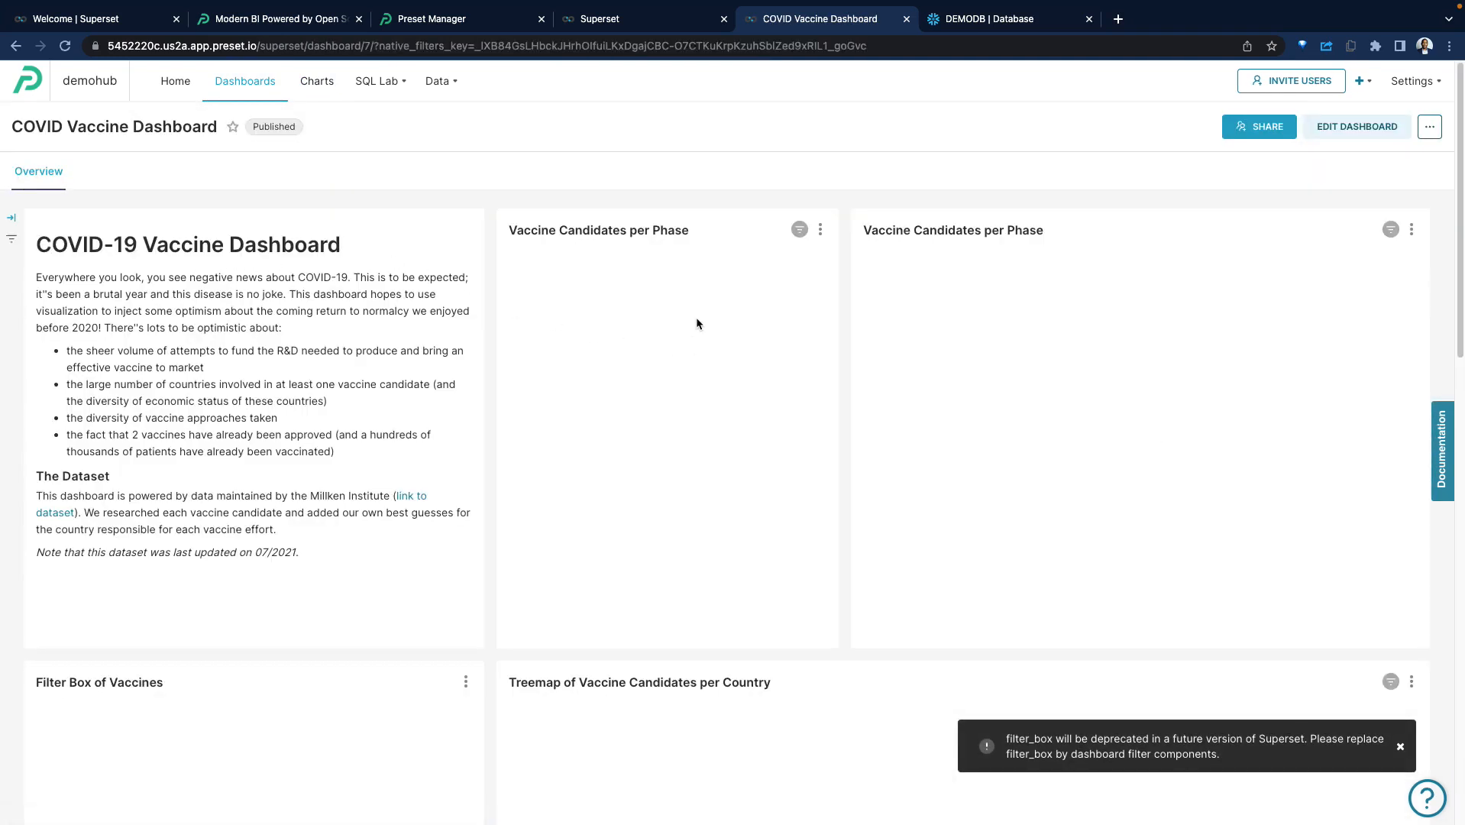
{"action": "scroll", "coordinate": [885, 336], "scroll_direction": "down", "scroll_amount": 1}
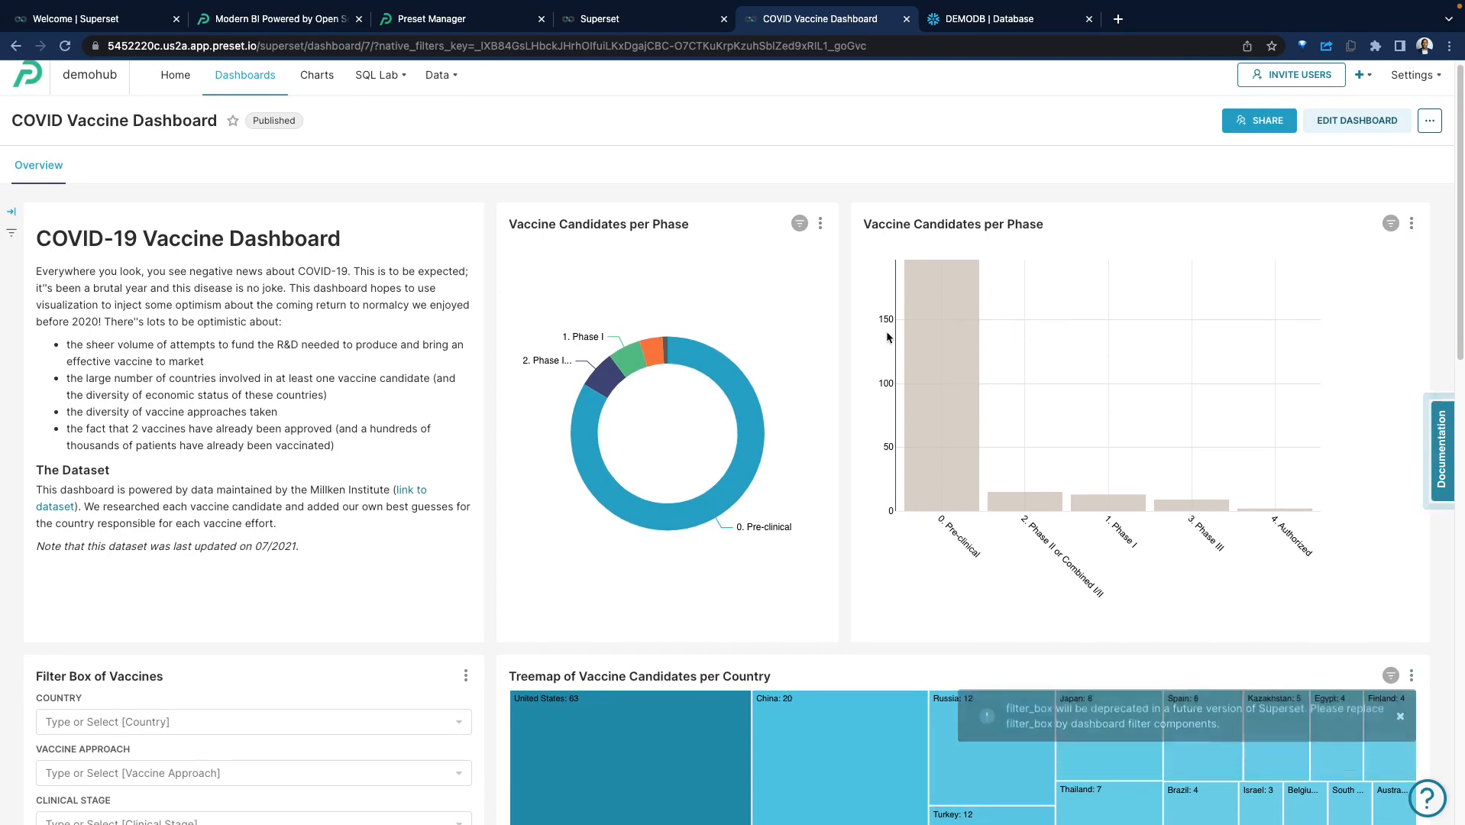
{"action": "scroll", "coordinate": [886, 336], "scroll_direction": "down", "scroll_amount": 5}
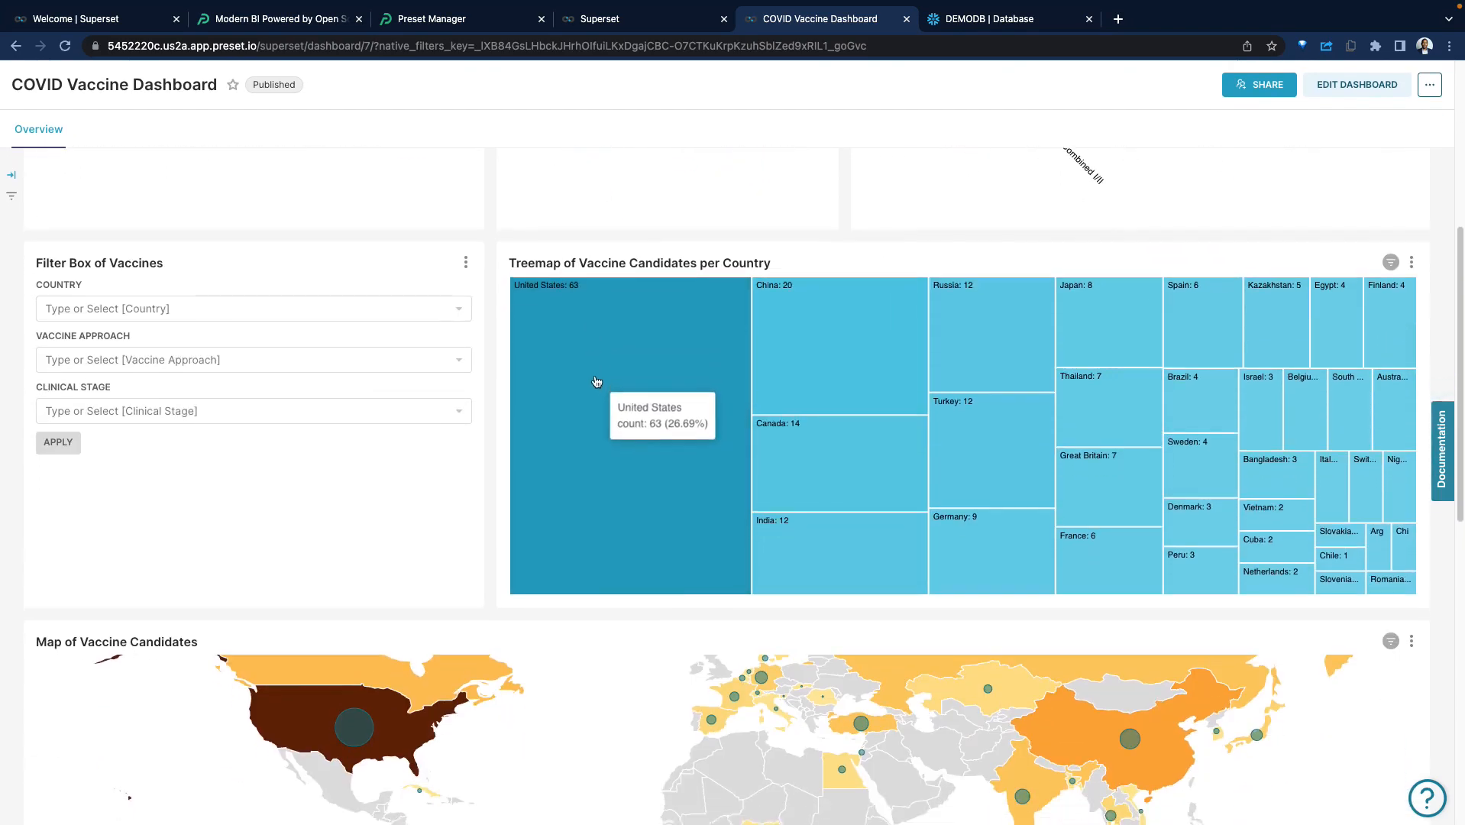
{"action": "scroll", "coordinate": [596, 382], "scroll_direction": "down", "scroll_amount": 4}
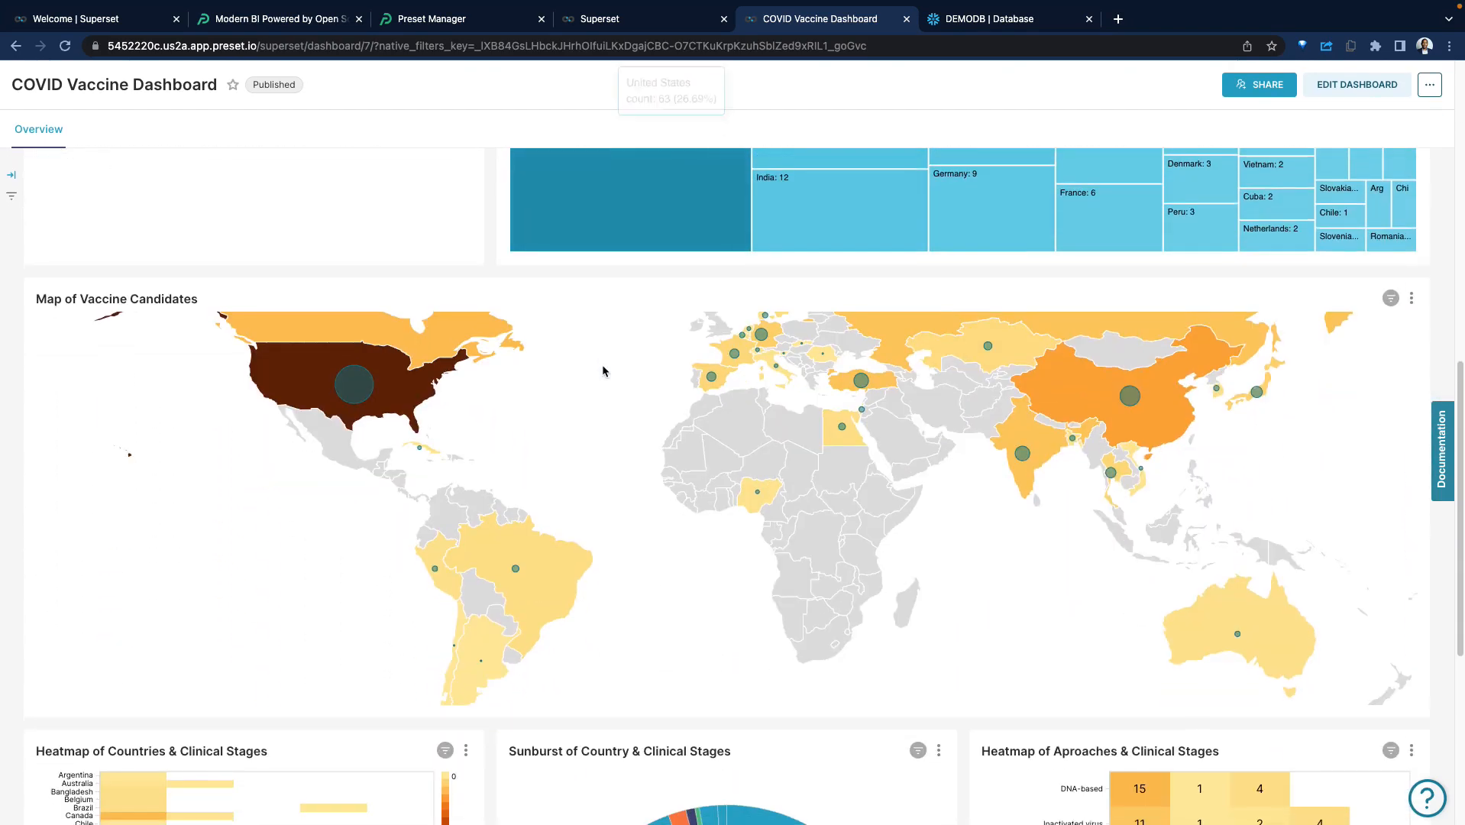
{"action": "scroll", "coordinate": [539, 369], "scroll_direction": "up", "scroll_amount": 5}
{"action": "scroll", "coordinate": [382, 353], "scroll_direction": "down", "scroll_amount": 7}
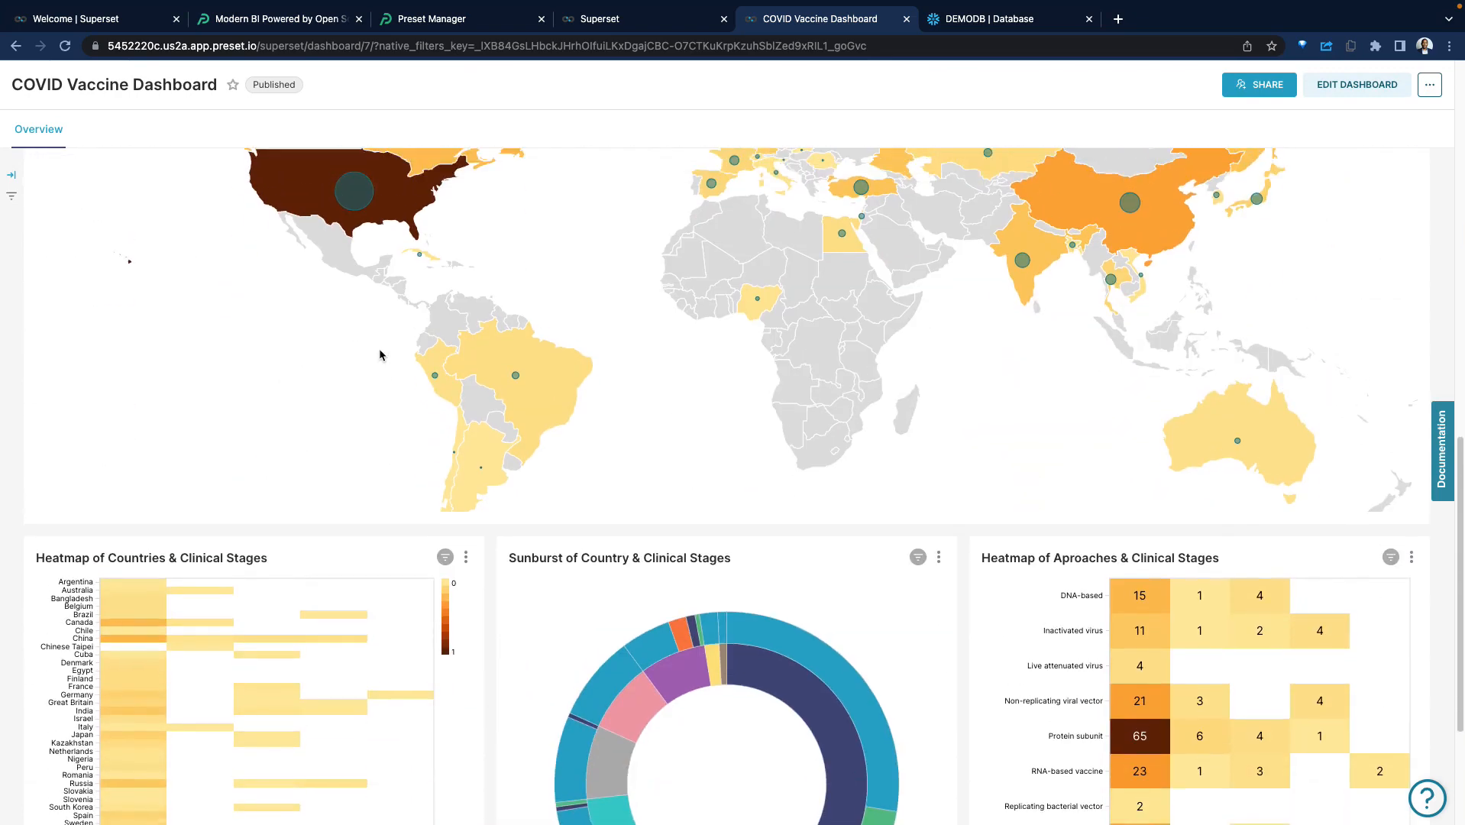
{"action": "scroll", "coordinate": [380, 354], "scroll_direction": "up", "scroll_amount": 1}
Inspect the vaccine candidate map's values for Nigeria, the United States and Egypt, and view the clinical-stage heatmaps and sunburst.
{"action": "mouse_move", "coordinate": [758, 406]}
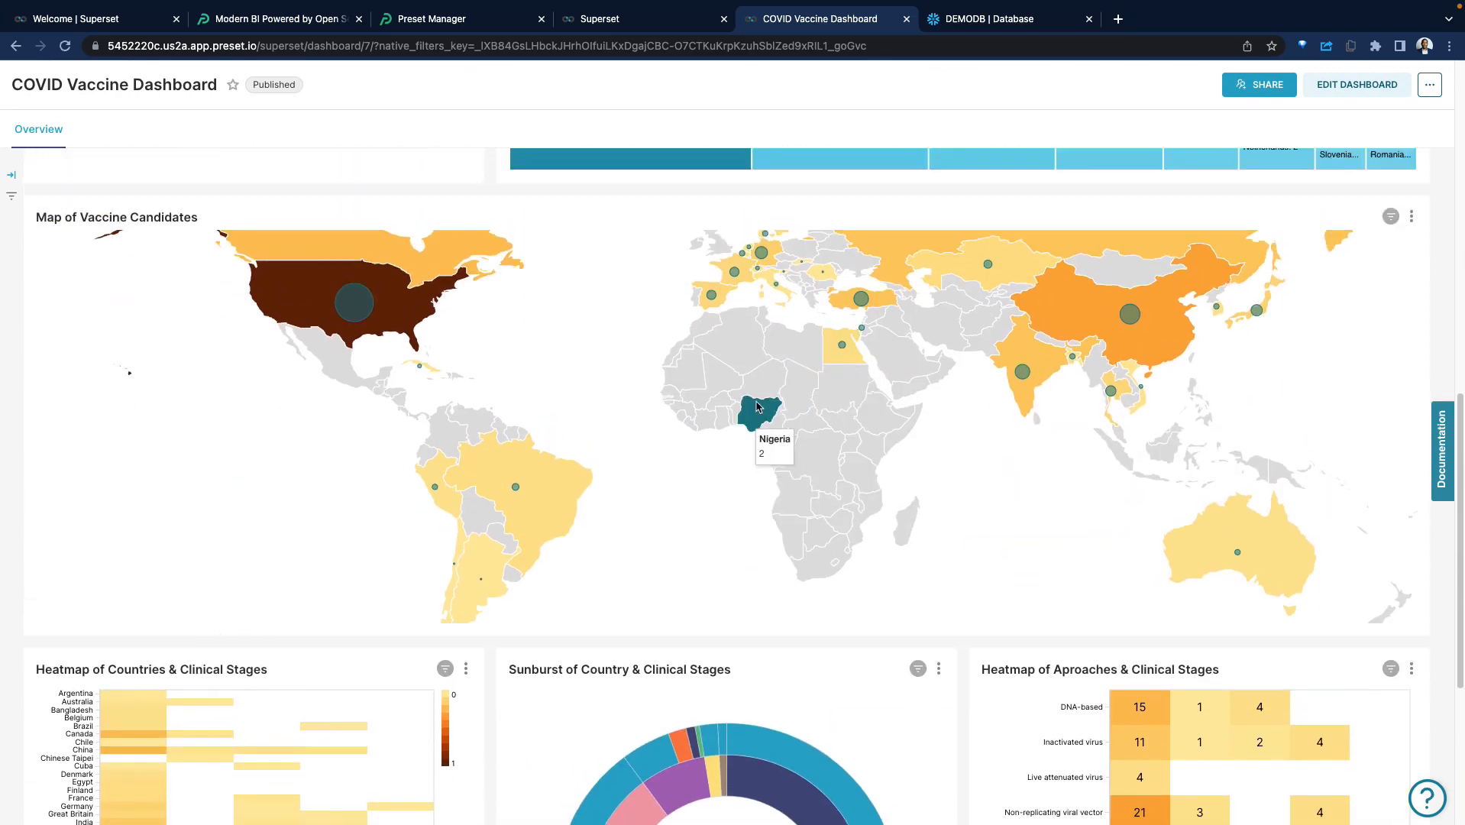
{"action": "scroll", "coordinate": [762, 397], "scroll_direction": "down", "scroll_amount": 1}
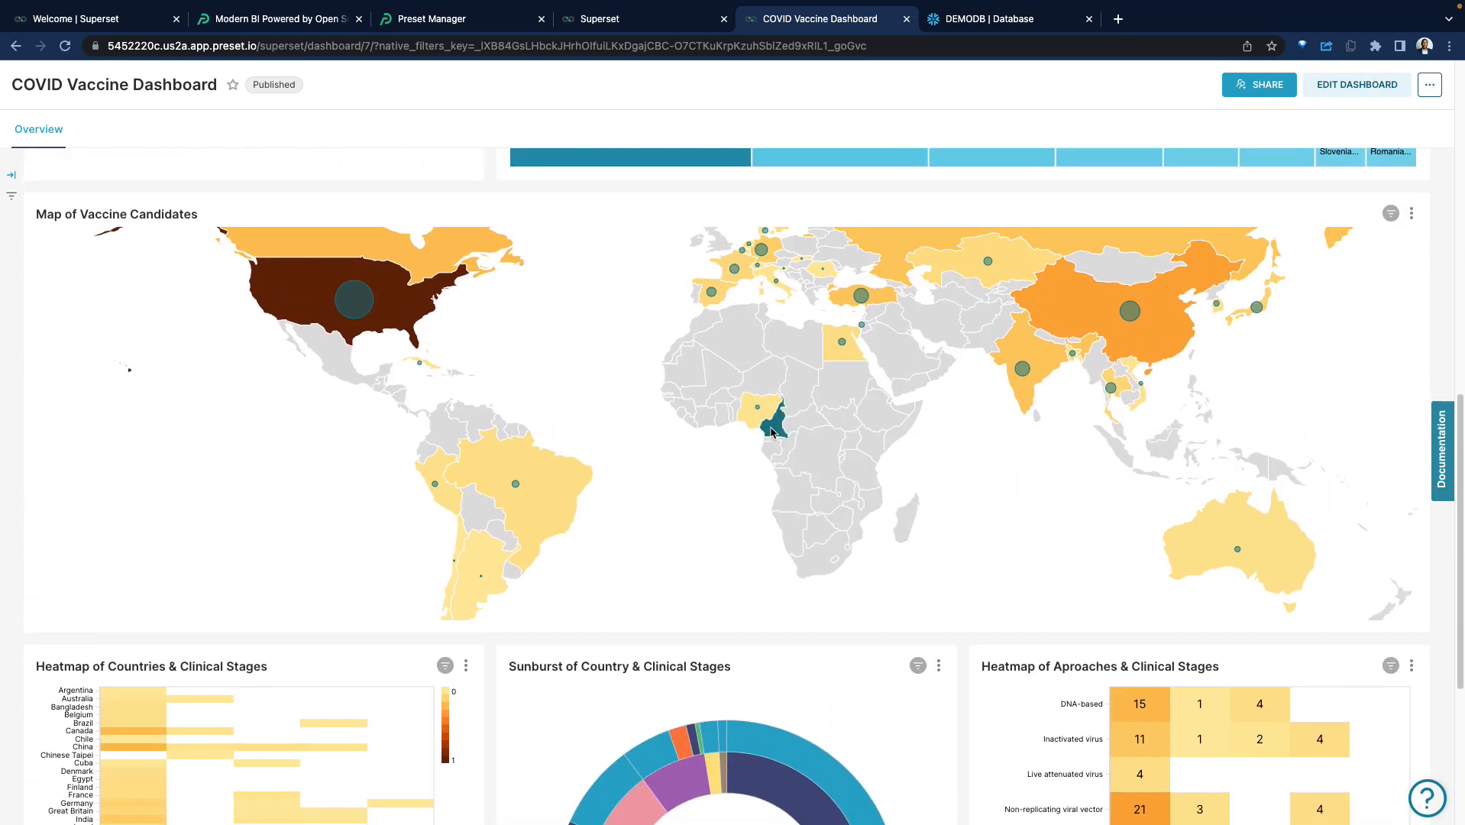
{"action": "mouse_move", "coordinate": [394, 304]}
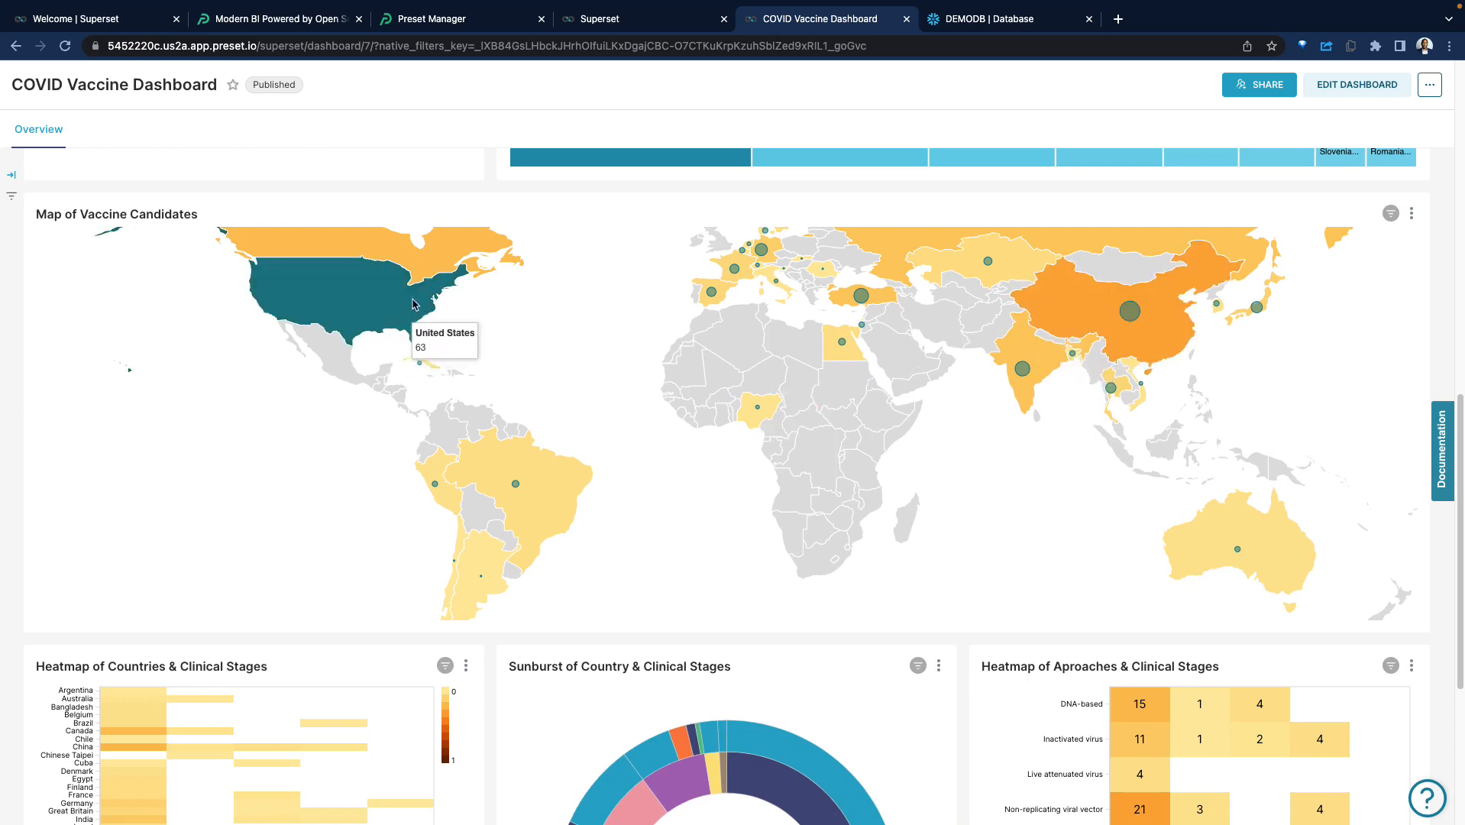
{"action": "scroll", "coordinate": [64, 345], "scroll_direction": "up", "scroll_amount": 1}
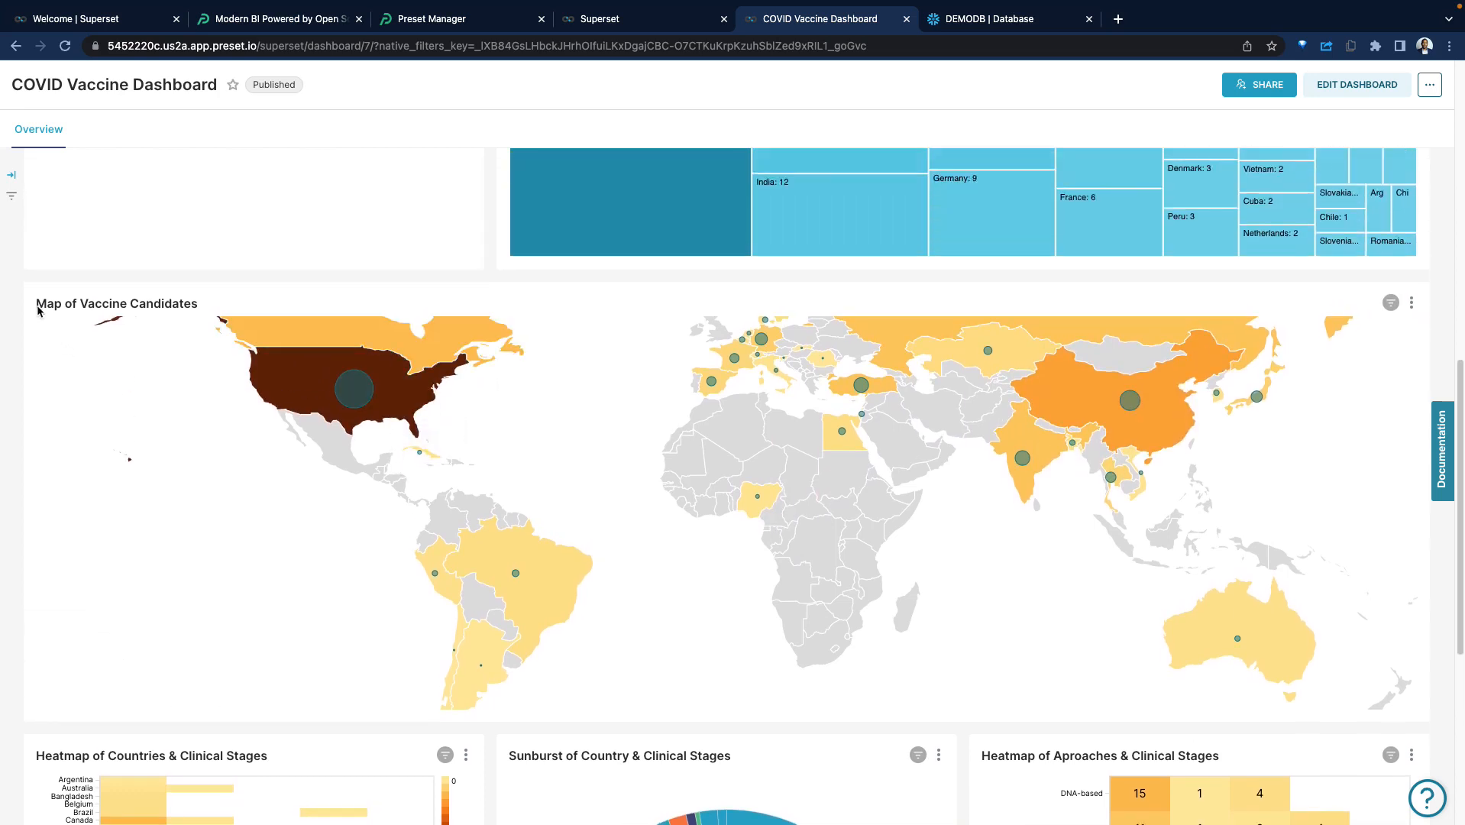
{"action": "scroll", "coordinate": [281, 348], "scroll_direction": "down", "scroll_amount": 2}
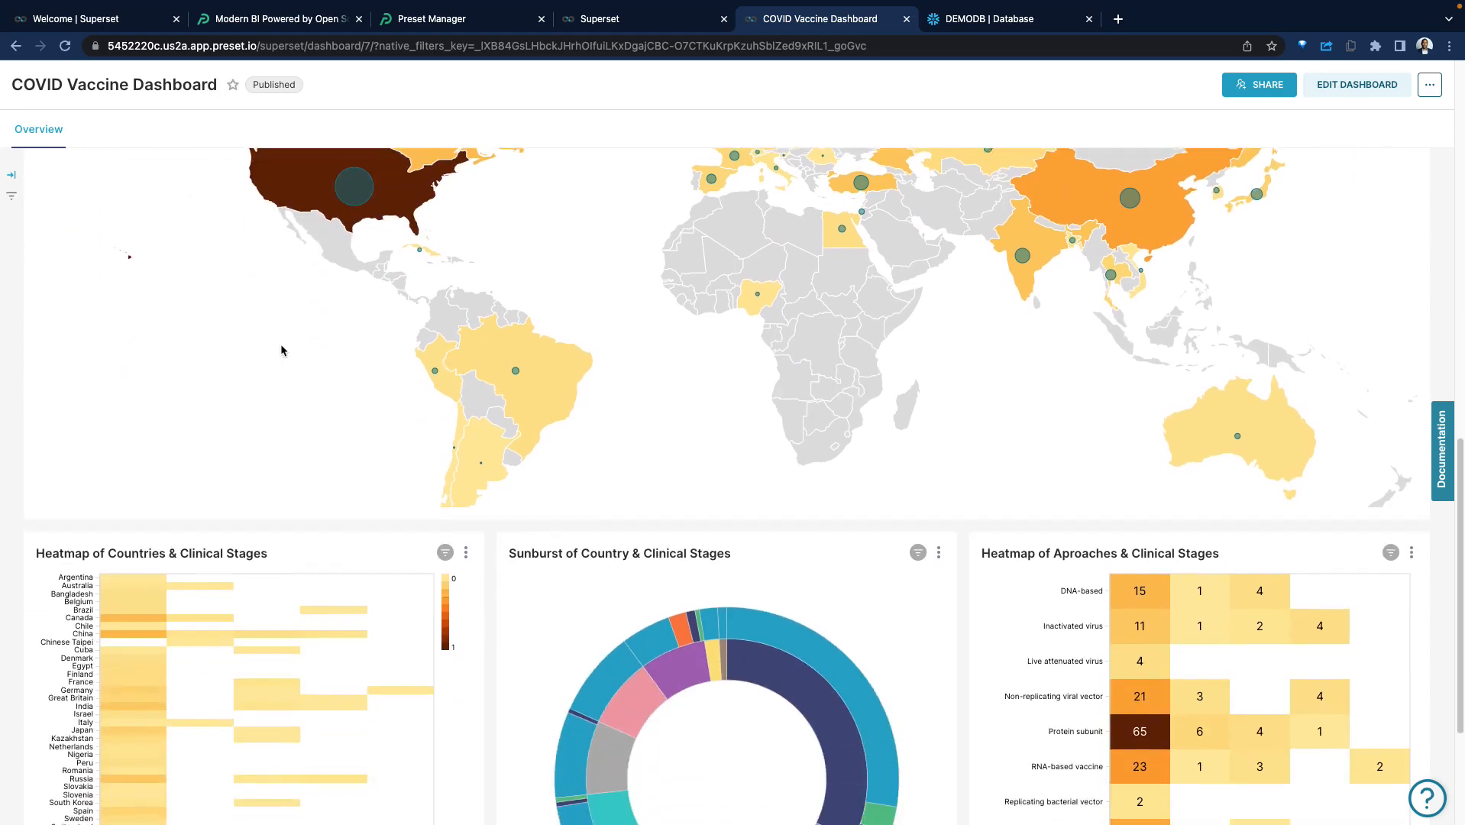
{"action": "scroll", "coordinate": [281, 348], "scroll_direction": "up", "scroll_amount": 1}
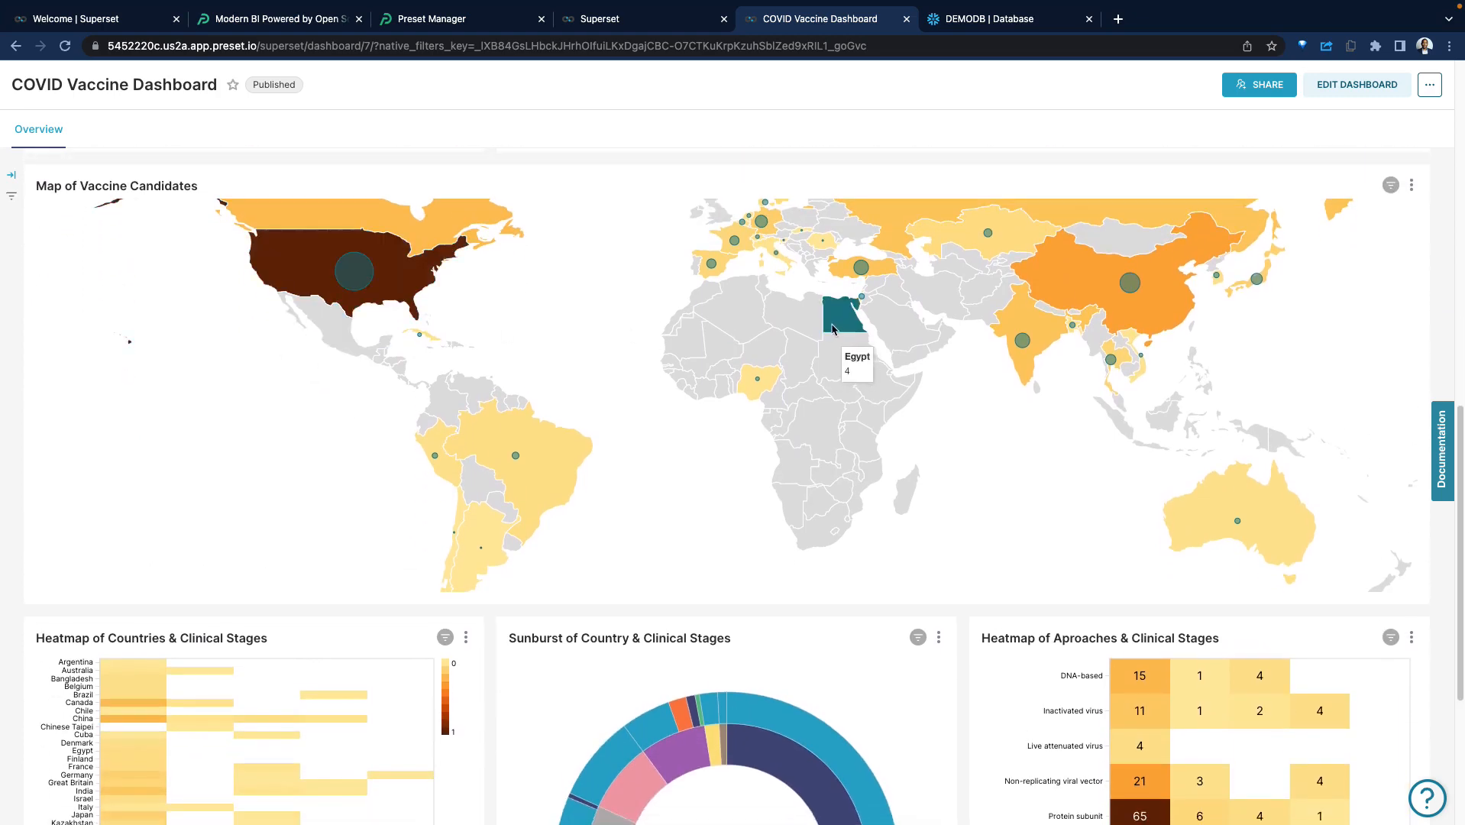
{"action": "scroll", "coordinate": [711, 360], "scroll_direction": "up", "scroll_amount": 2}
{"action": "scroll", "coordinate": [615, 366], "scroll_direction": "down", "scroll_amount": 5}
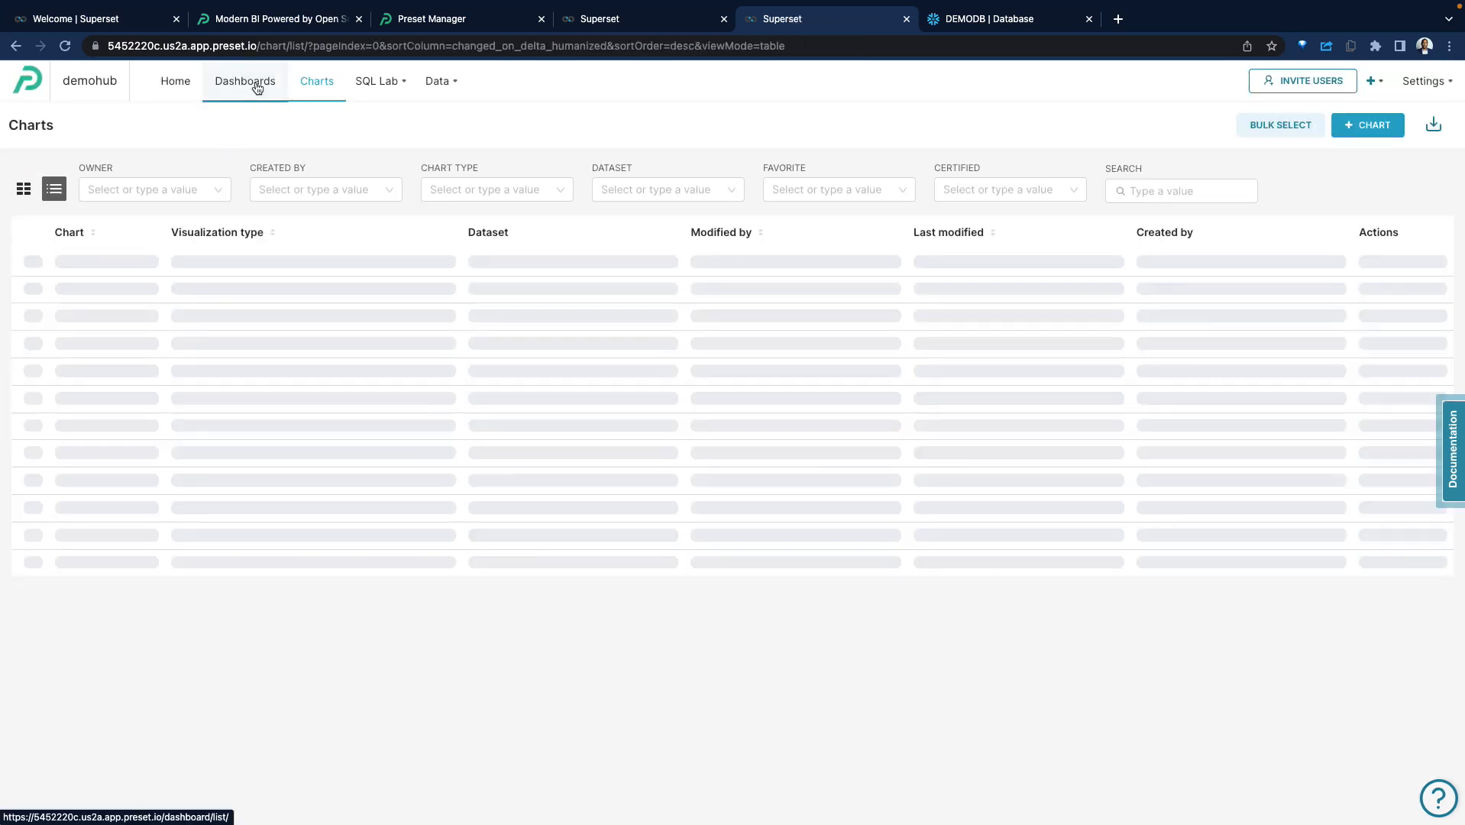
Open the Video Game Sales dashboard and look through its games table, genre treemap, genre trends and market sales charts.
{"action": "left_click", "coordinate": [257, 88]}
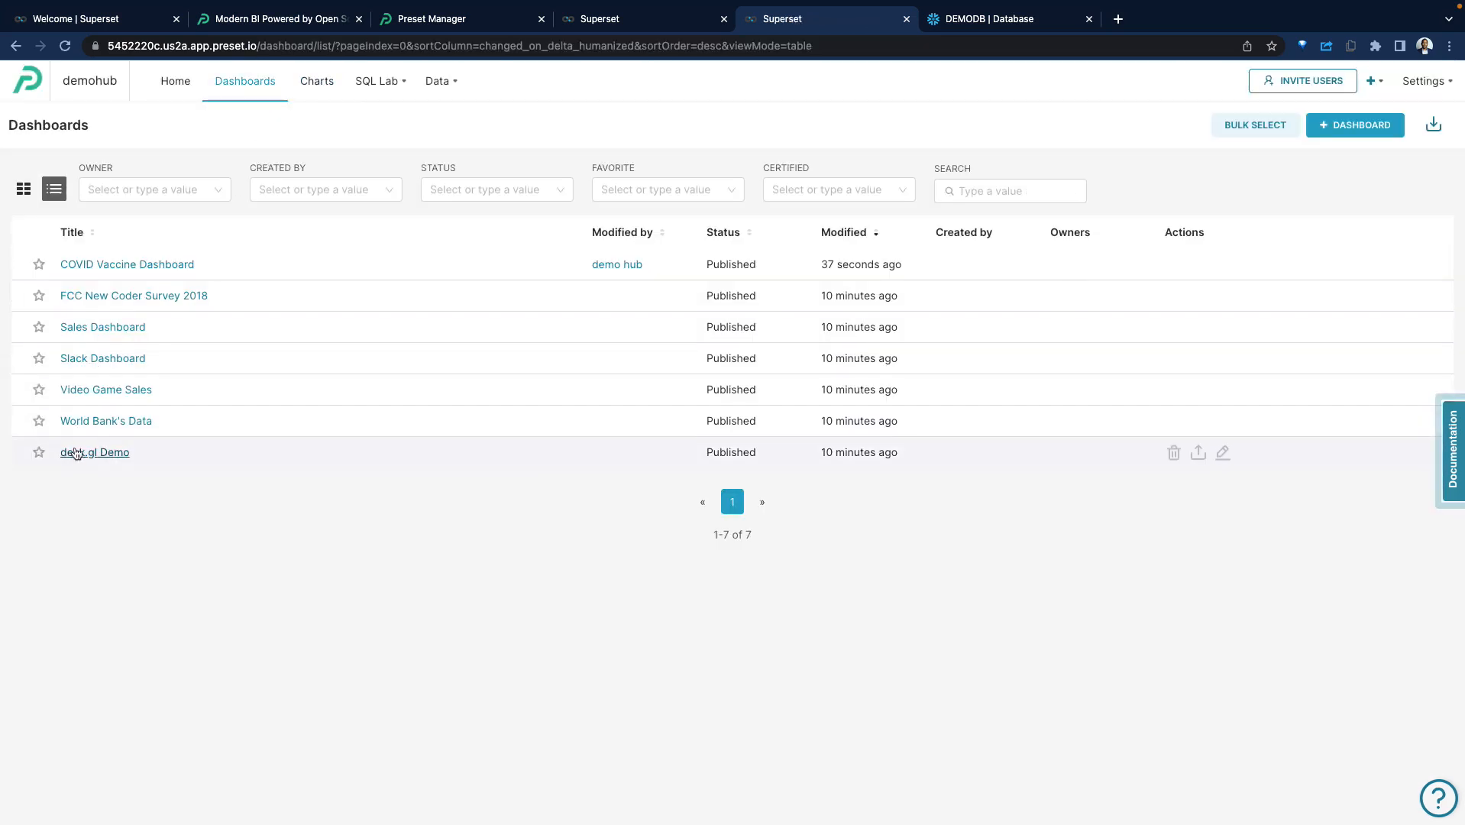
{"action": "left_click", "coordinate": [107, 389]}
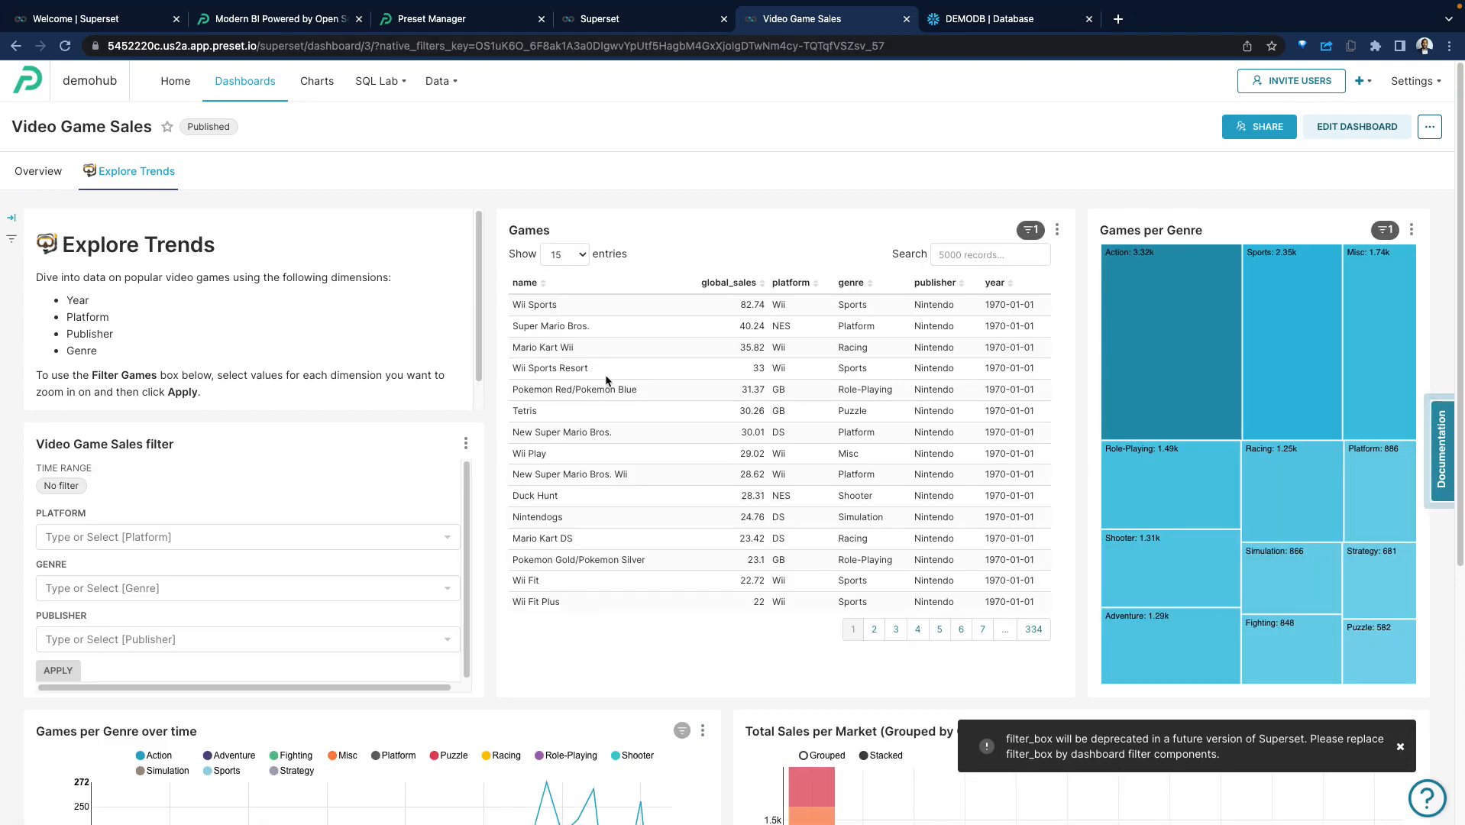
{"action": "scroll", "coordinate": [684, 359], "scroll_direction": "down", "scroll_amount": 5}
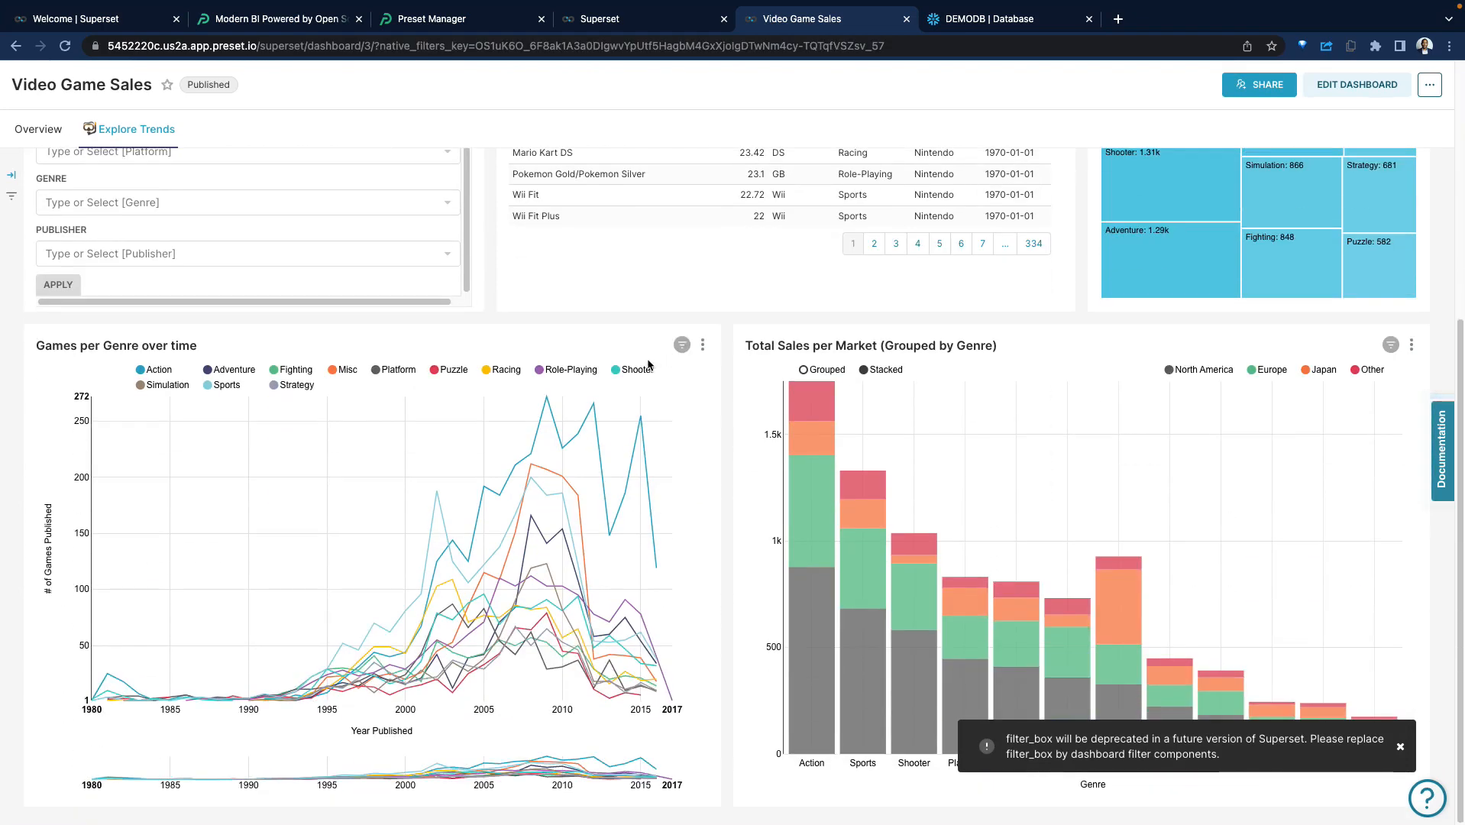
{"action": "scroll", "coordinate": [810, 527], "scroll_direction": "up", "scroll_amount": 5}
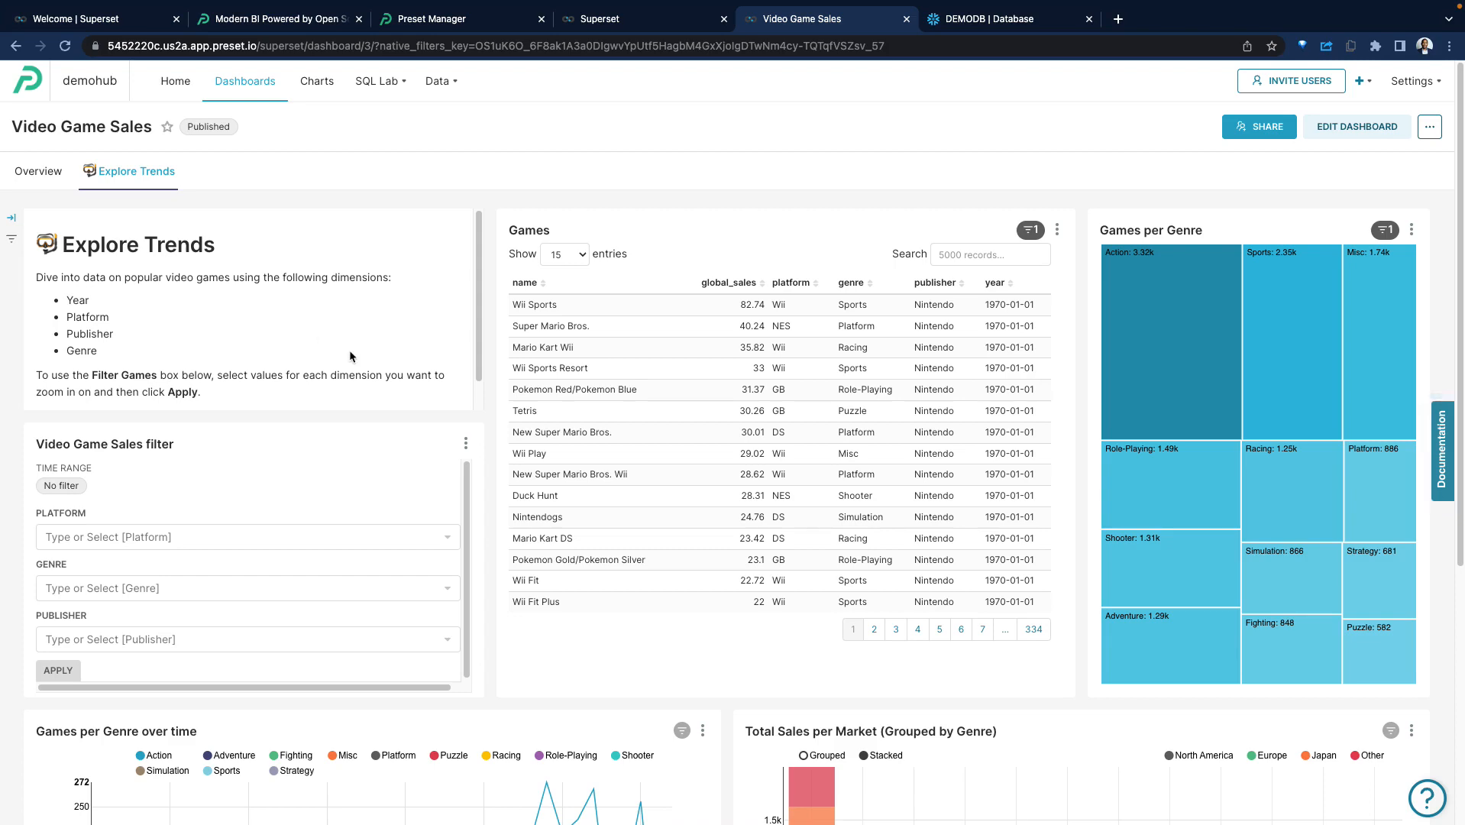
Look over the Explore Trends tab of the Video Game Sales dashboard and open the workspace's list of databases.
{"action": "scroll", "coordinate": [878, 320], "scroll_direction": "down", "scroll_amount": 5}
{"action": "scroll", "coordinate": [866, 305], "scroll_direction": "up", "scroll_amount": 5}
{"action": "mouse_move", "coordinate": [433, 77]}
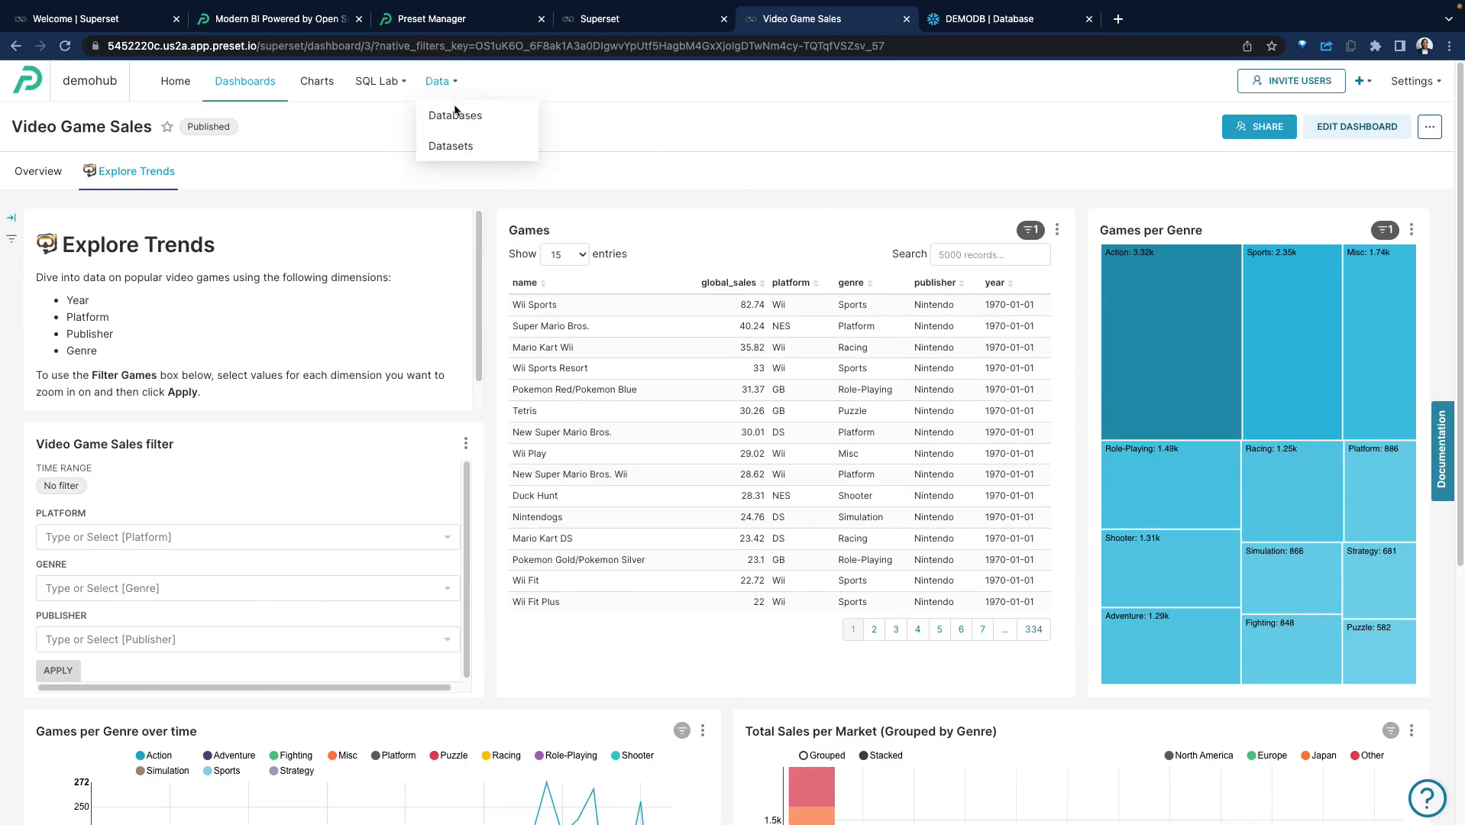
{"action": "left_click", "coordinate": [457, 113]}
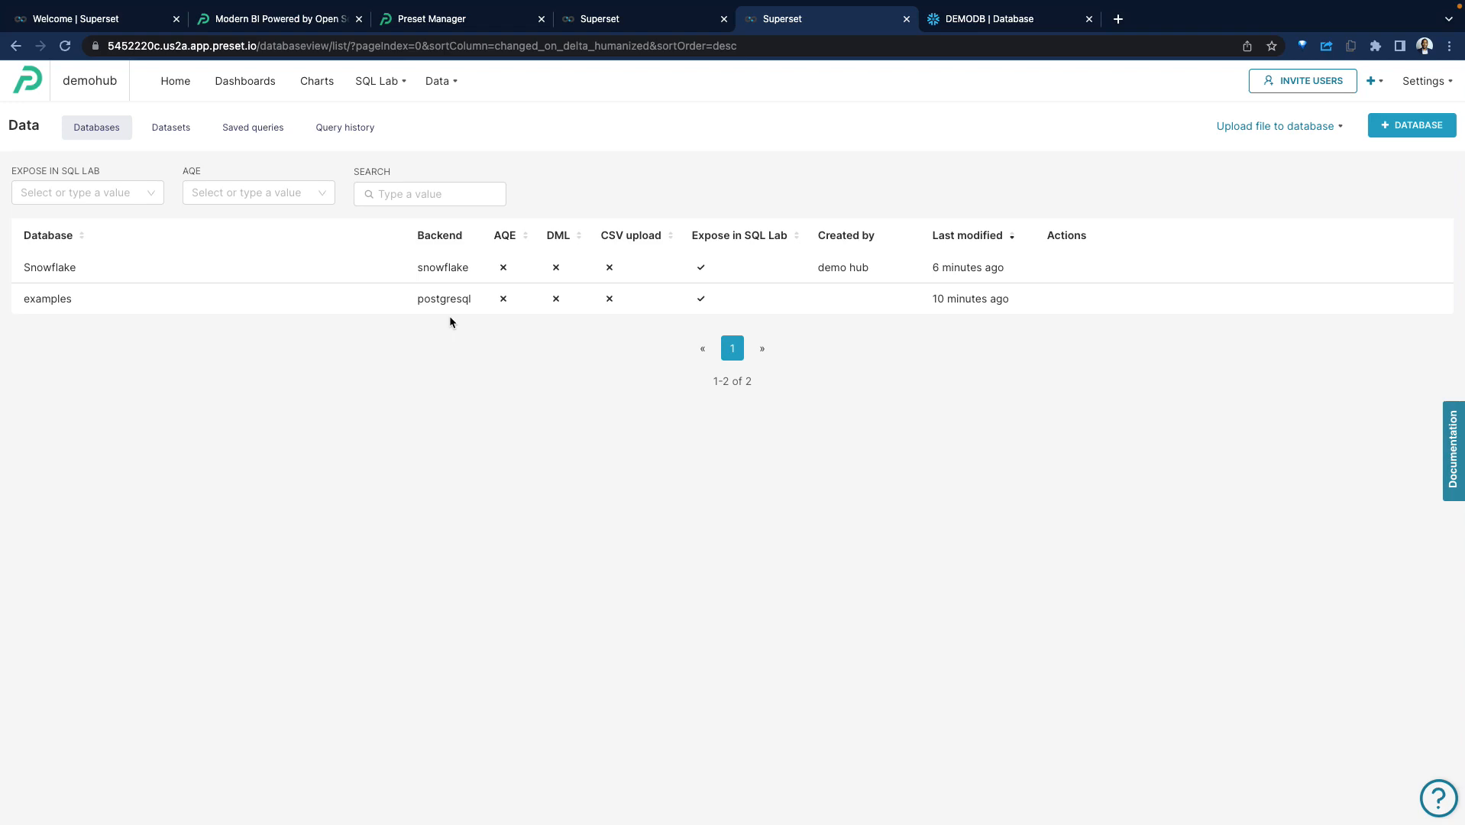
Open the workspace's datasets list and look through the Snowflake and example datasets.
{"action": "mouse_move", "coordinate": [456, 92]}
{"action": "left_click", "coordinate": [458, 147]}
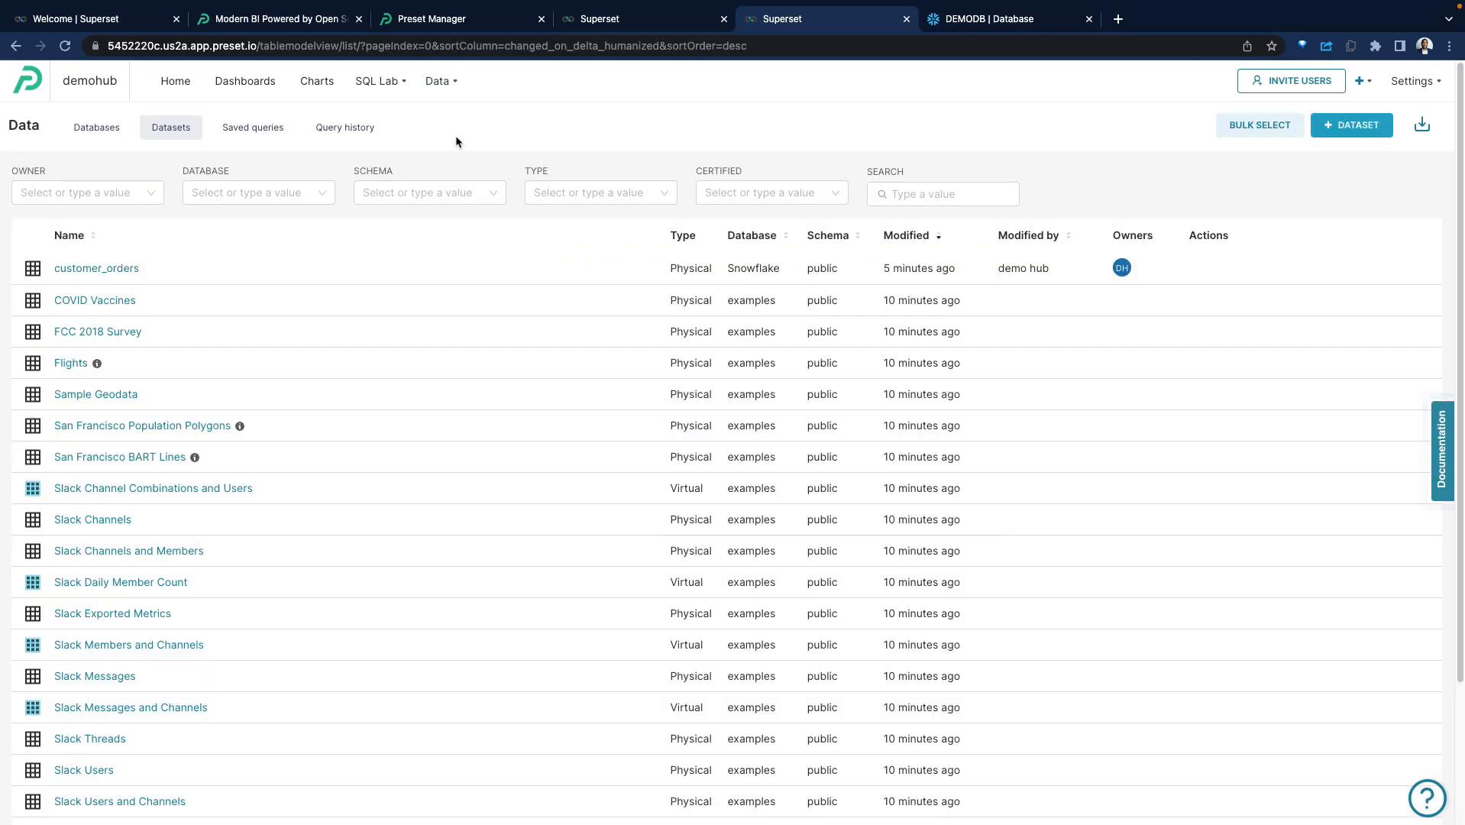
{"action": "scroll", "coordinate": [205, 289], "scroll_direction": "down", "scroll_amount": 1}
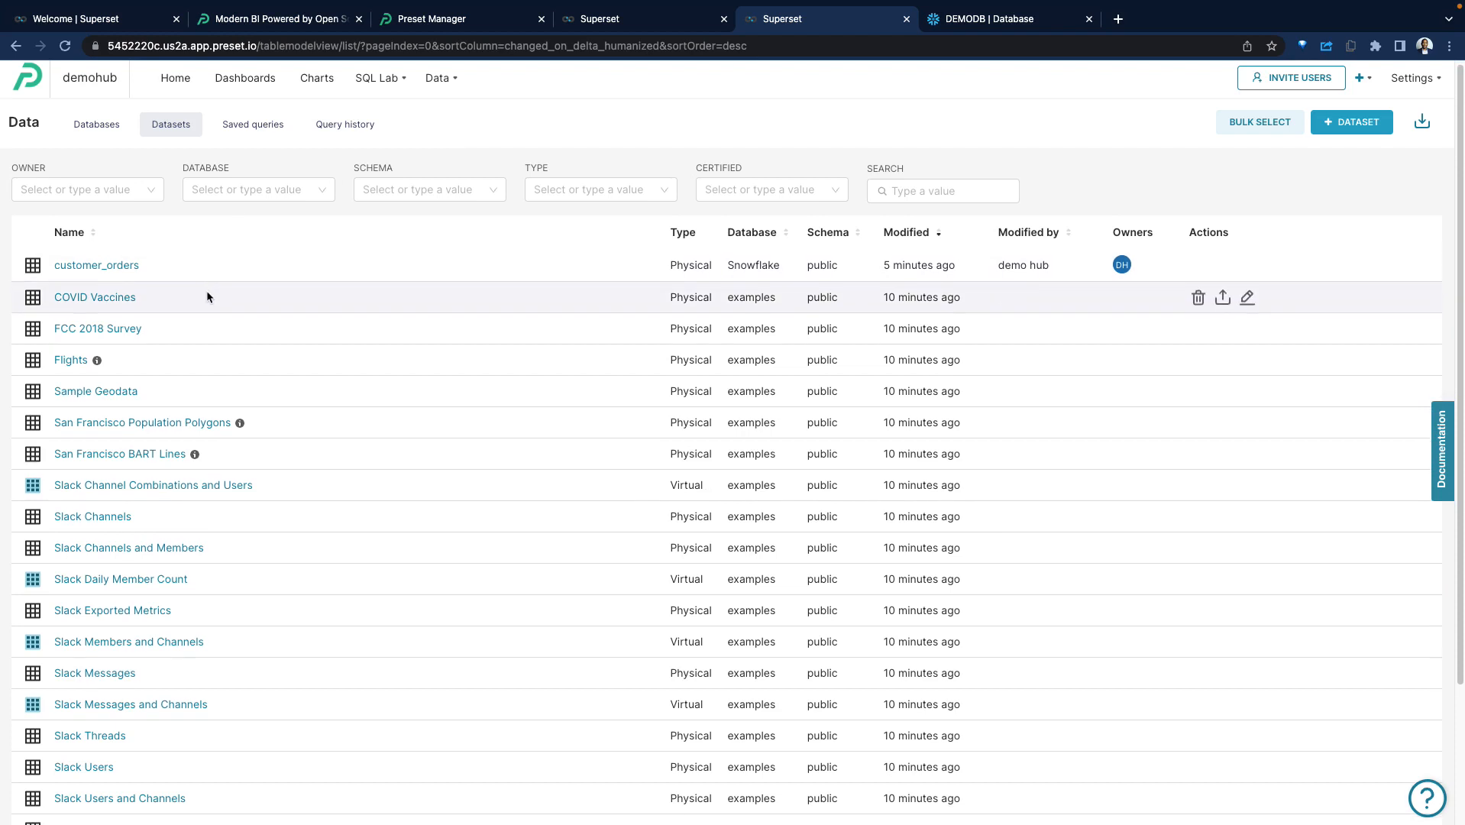
{"action": "scroll", "coordinate": [223, 348], "scroll_direction": "down", "scroll_amount": 3}
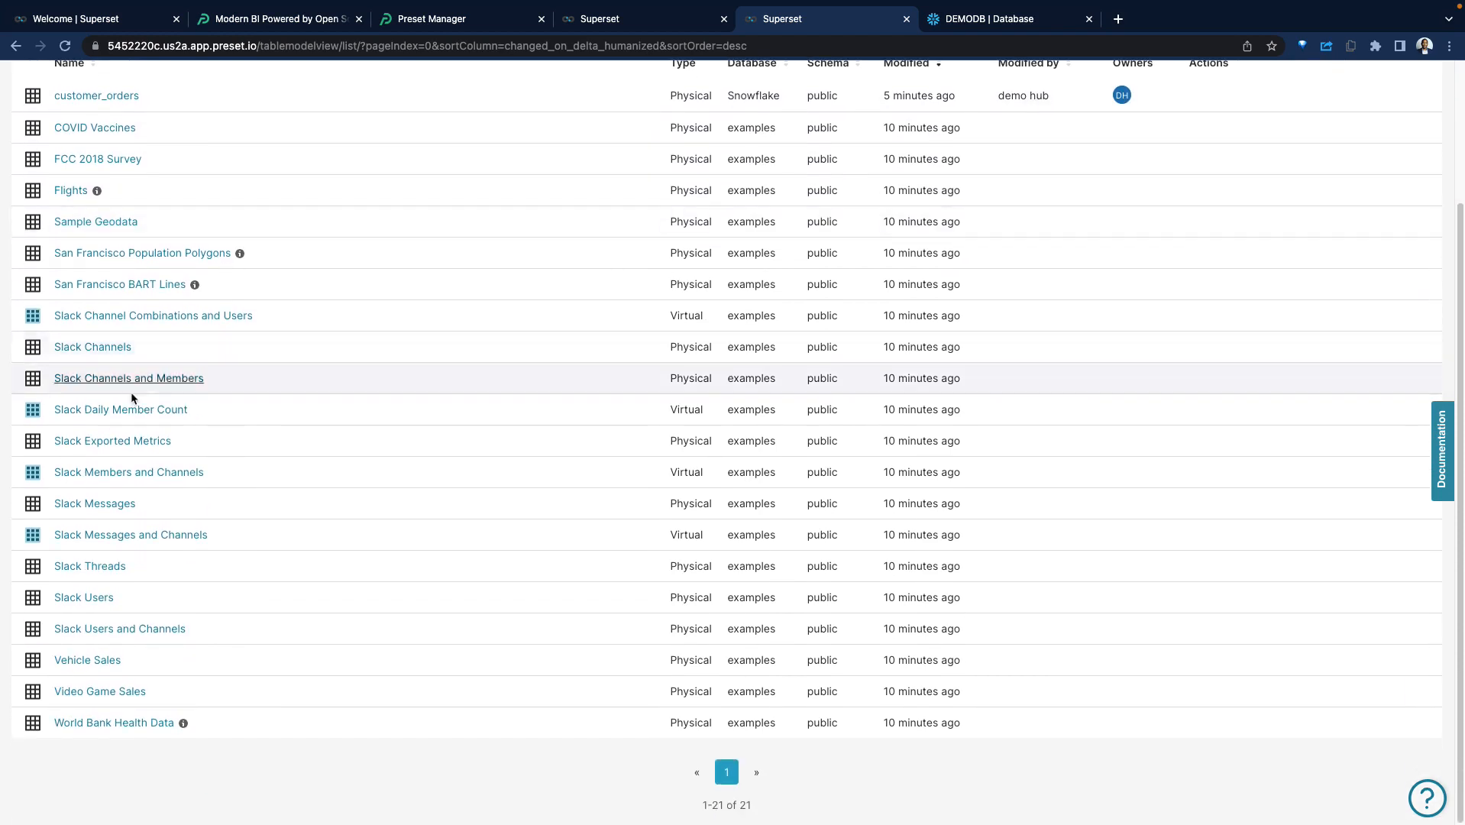
Start a chart from the Slack Exported Metrics dataset with the percent_of_messages_private column as dimension and COUNT(*) as metric.
{"action": "left_click", "coordinate": [103, 440]}
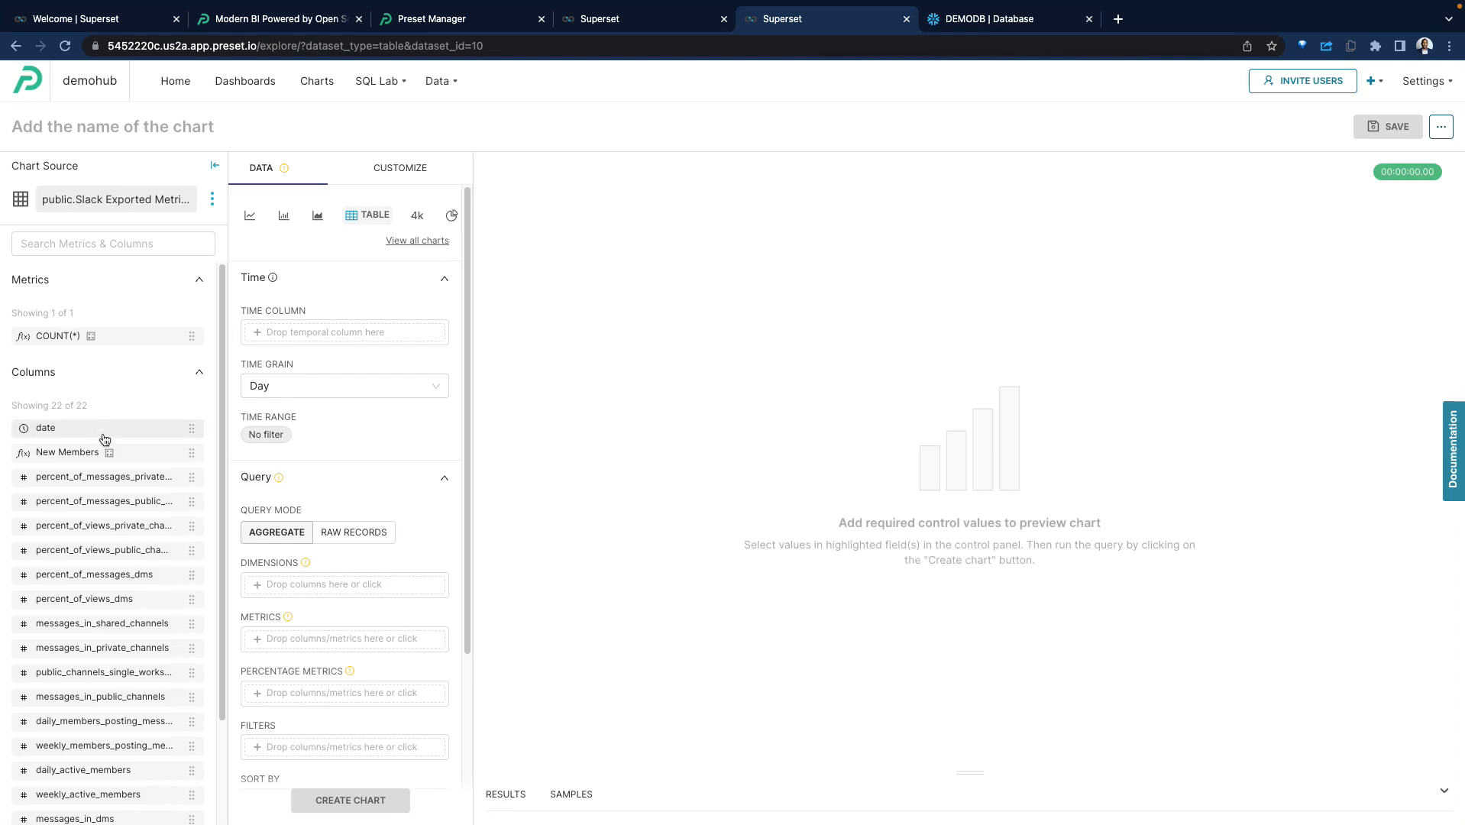
{"action": "scroll", "coordinate": [98, 398], "scroll_direction": "down", "scroll_amount": 2}
{"action": "scroll", "coordinate": [97, 400], "scroll_direction": "up", "scroll_amount": 2}
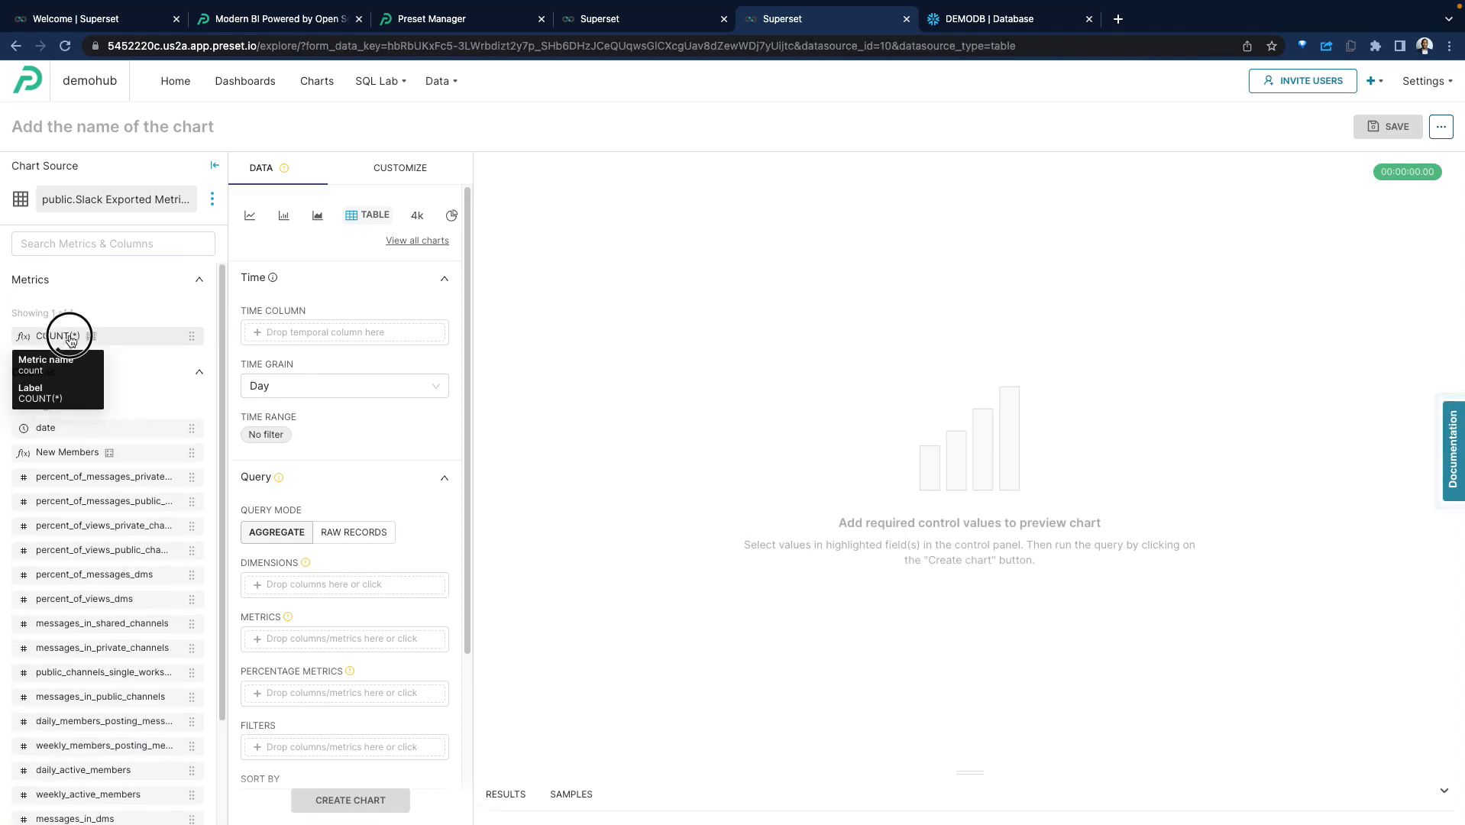
{"action": "left_click_drag", "start_coordinate": [66, 334], "coordinate": [359, 403]}
{"action": "left_click_drag", "start_coordinate": [104, 477], "coordinate": [354, 588]}
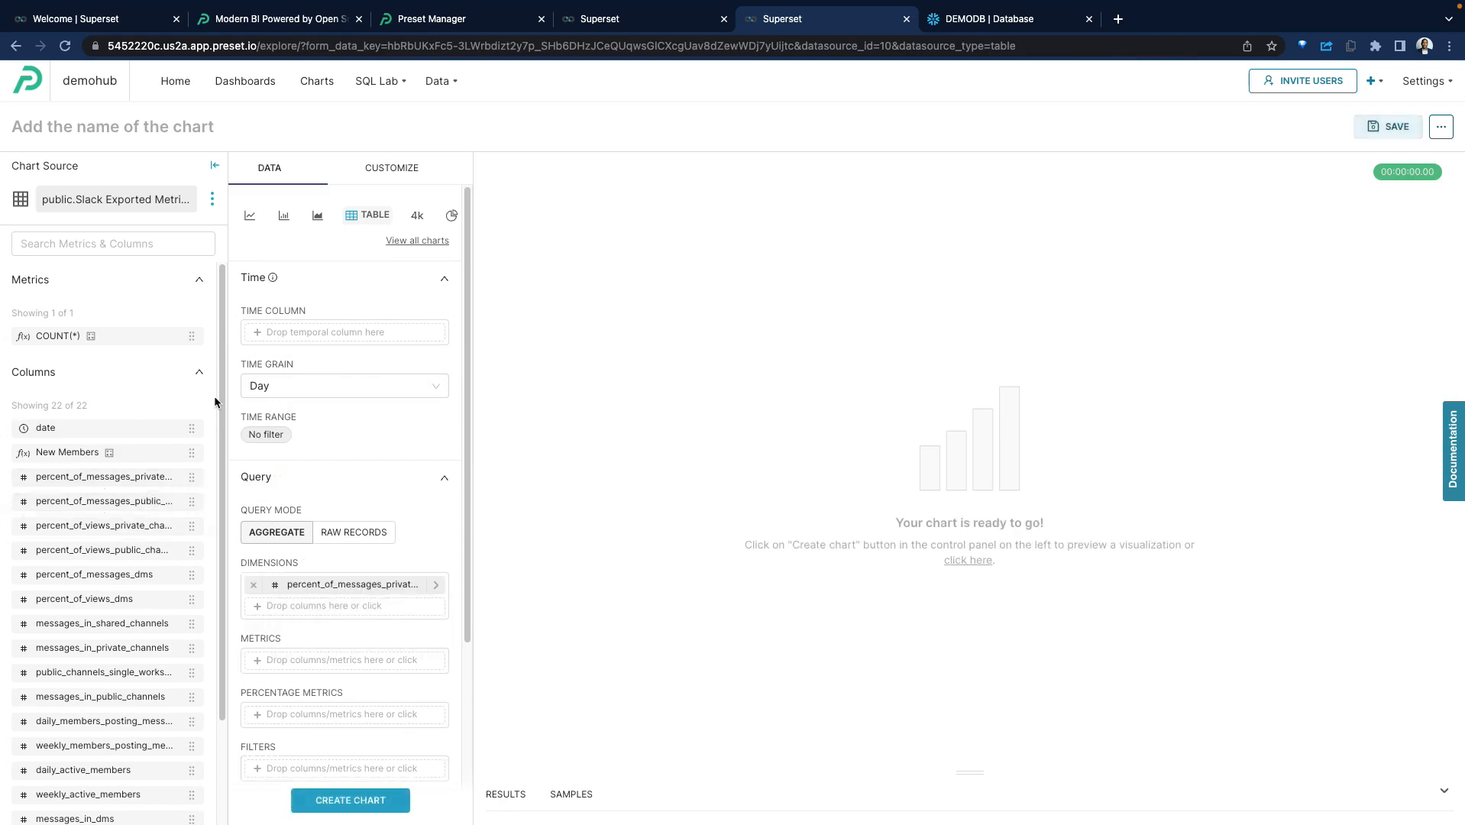
{"action": "scroll", "coordinate": [343, 435], "scroll_direction": "down", "scroll_amount": 1}
{"action": "left_click_drag", "start_coordinate": [58, 334], "coordinate": [327, 576]}
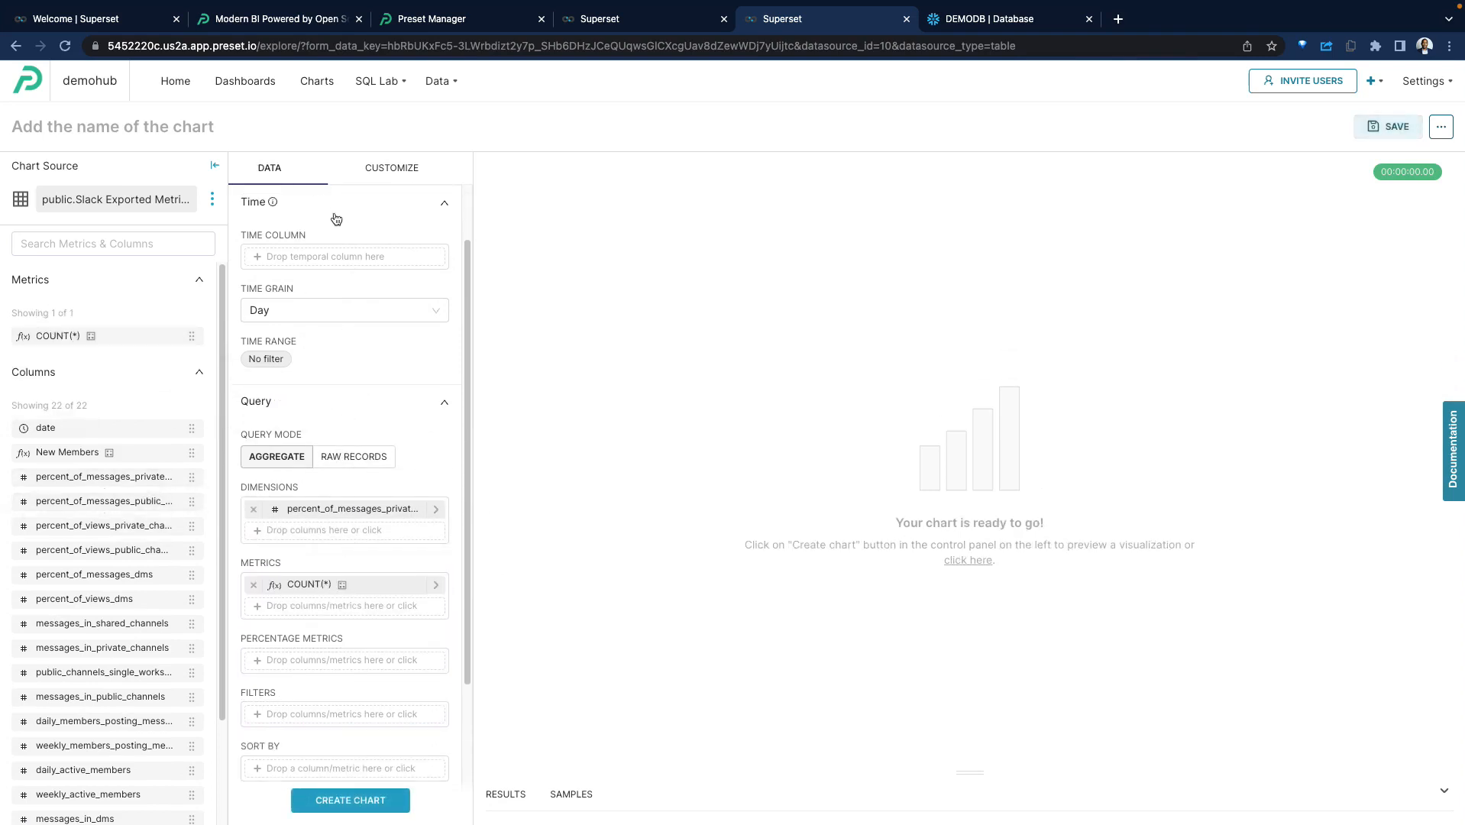
Generate the Slack metrics chart as a Treemap v2 and inspect its blocks at different zoom levels.
{"action": "scroll", "coordinate": [337, 219], "scroll_direction": "up", "scroll_amount": 1}
{"action": "left_click", "coordinate": [367, 799]}
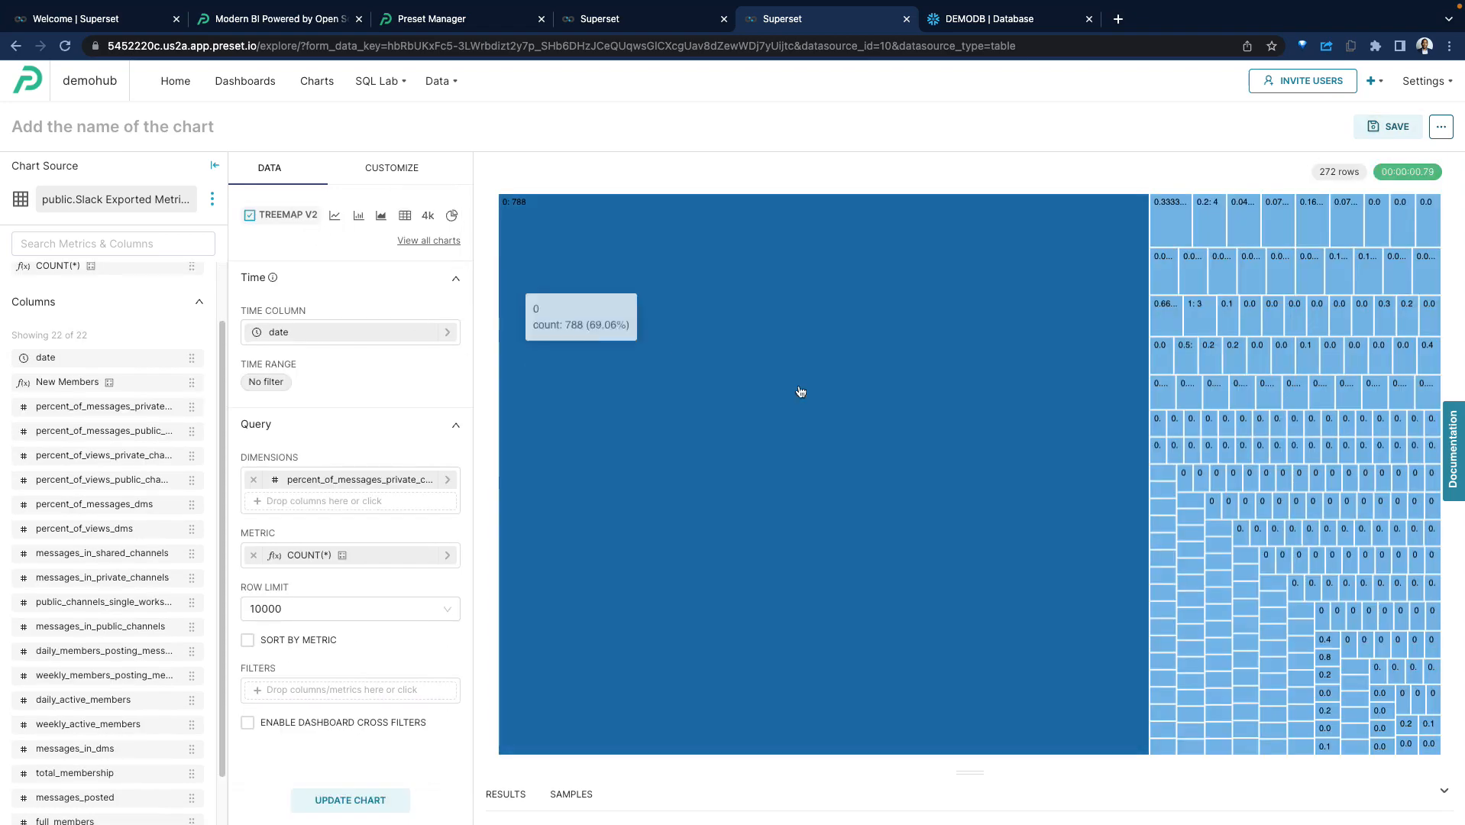
{"action": "scroll", "coordinate": [1347, 442], "scroll_direction": "down", "scroll_amount": 5}
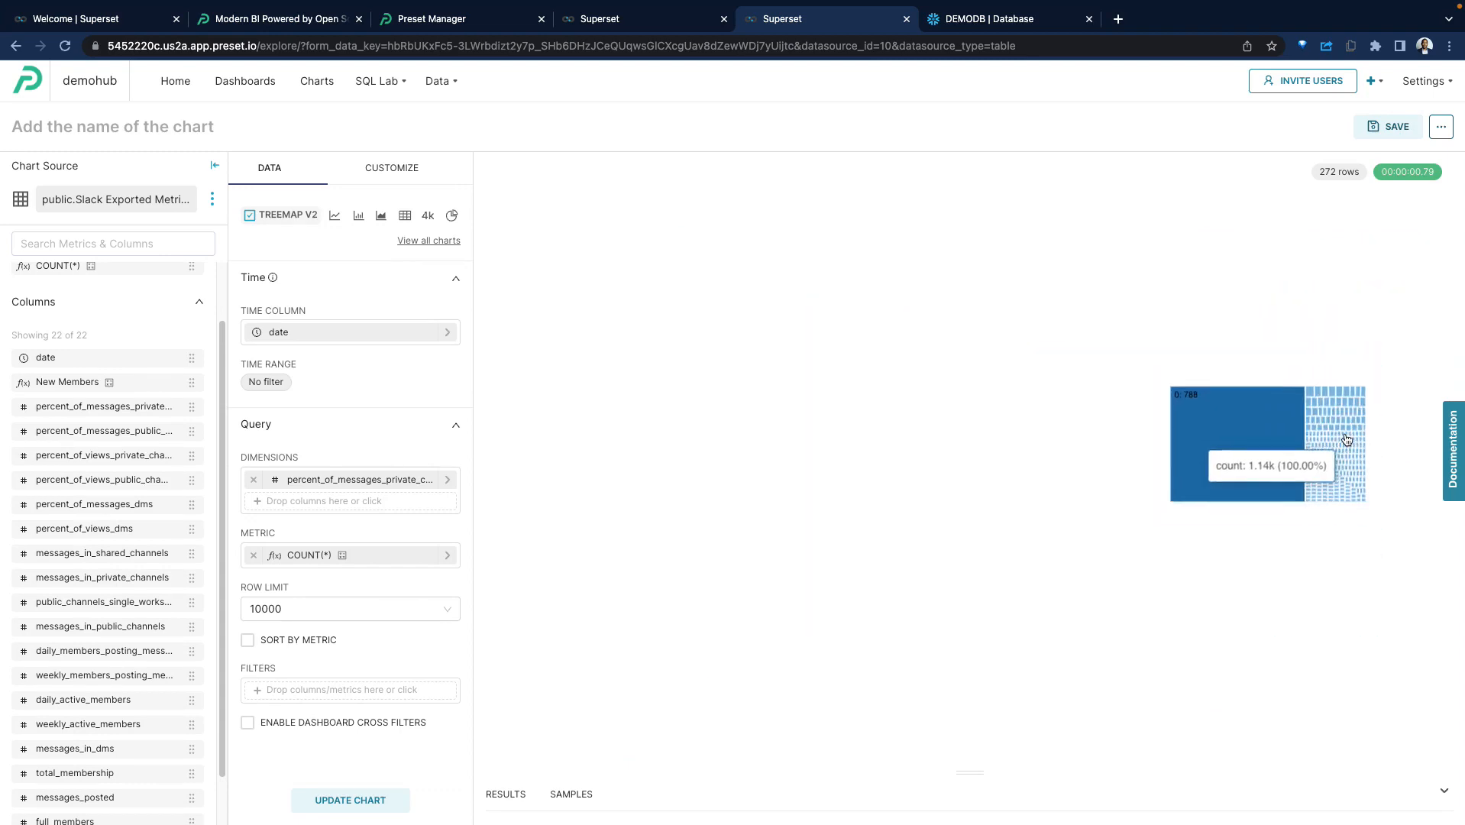
{"action": "scroll", "coordinate": [1348, 440], "scroll_direction": "up", "scroll_amount": 5}
{"action": "scroll", "coordinate": [1298, 435], "scroll_direction": "down", "scroll_amount": 4}
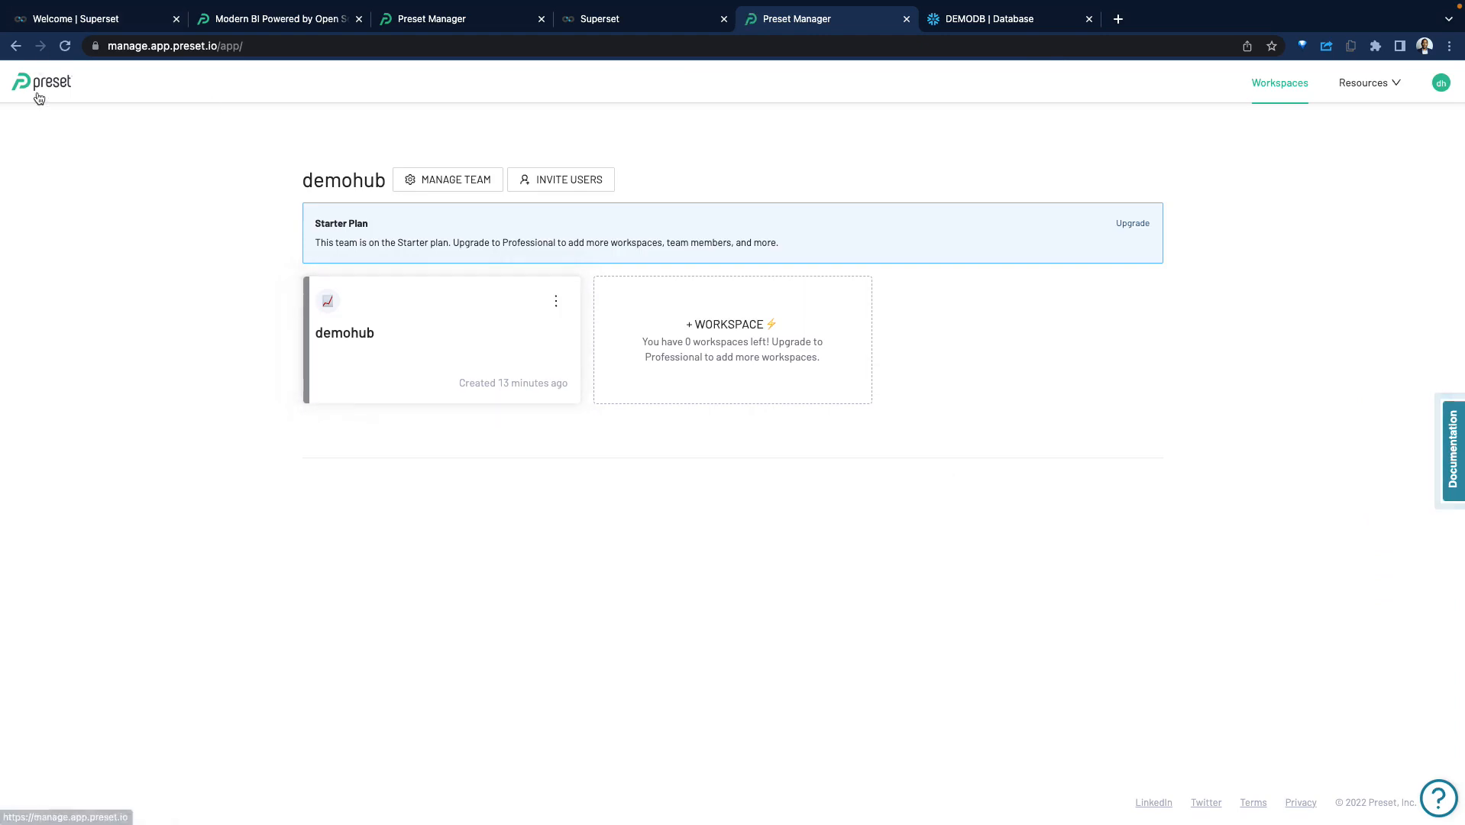
Return to the Preset workspaces page, then switch to the Apache Superset website and view its overview.
{"action": "left_click", "coordinate": [45, 90]}
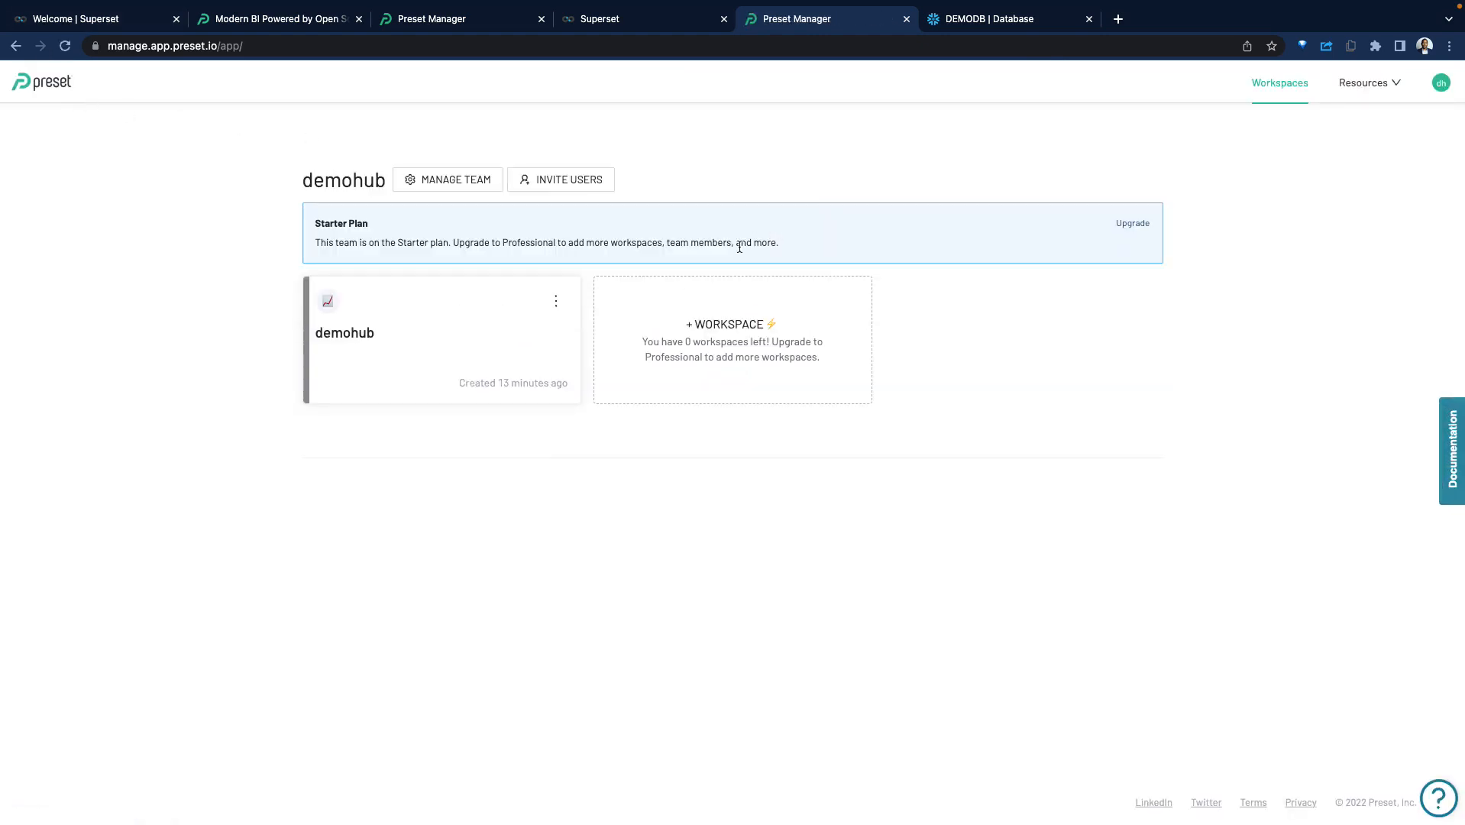
{"action": "left_click", "coordinate": [97, 17]}
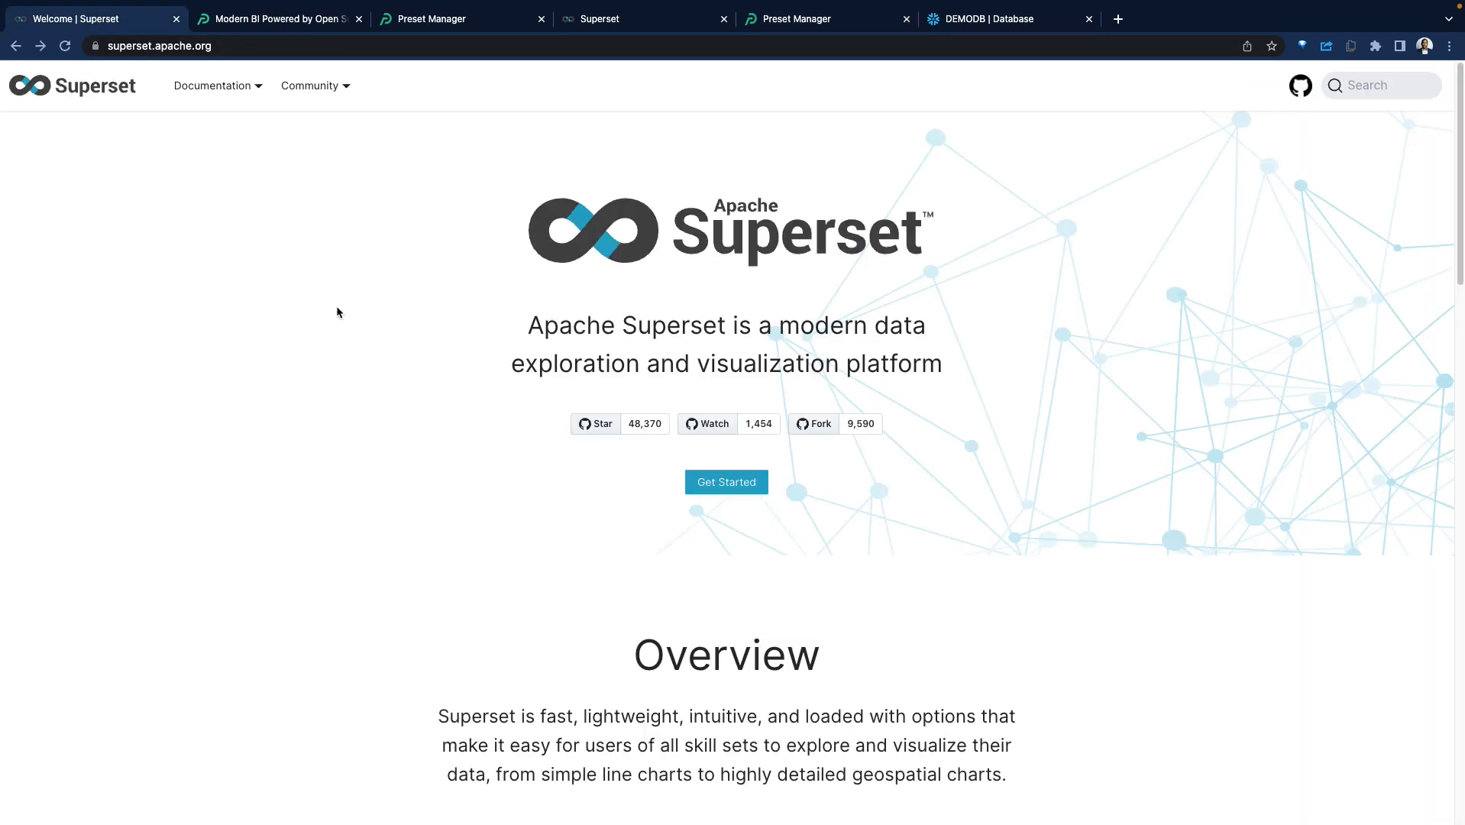
{"action": "scroll", "coordinate": [504, 404], "scroll_direction": "down", "scroll_amount": 2}
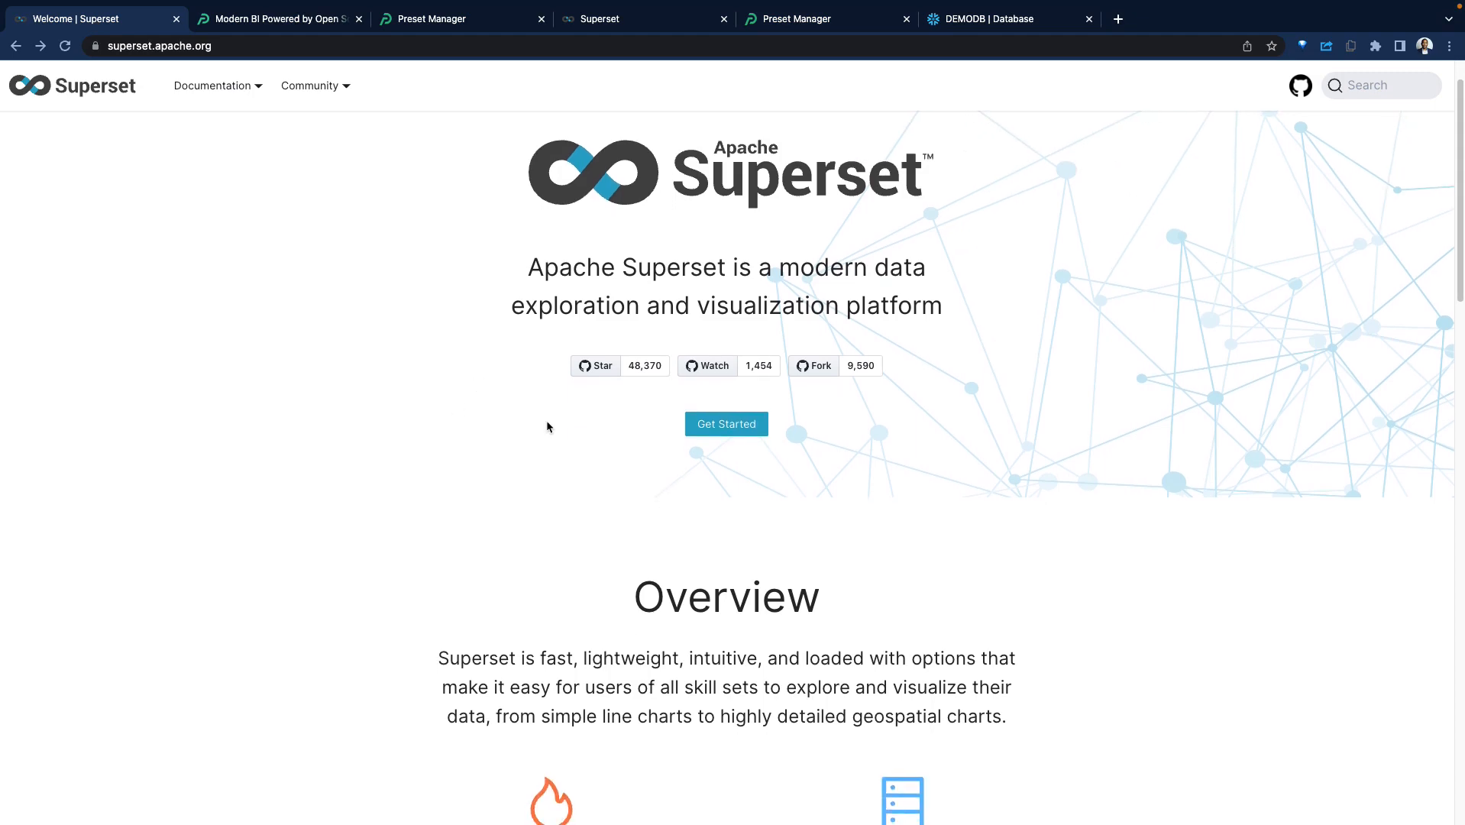